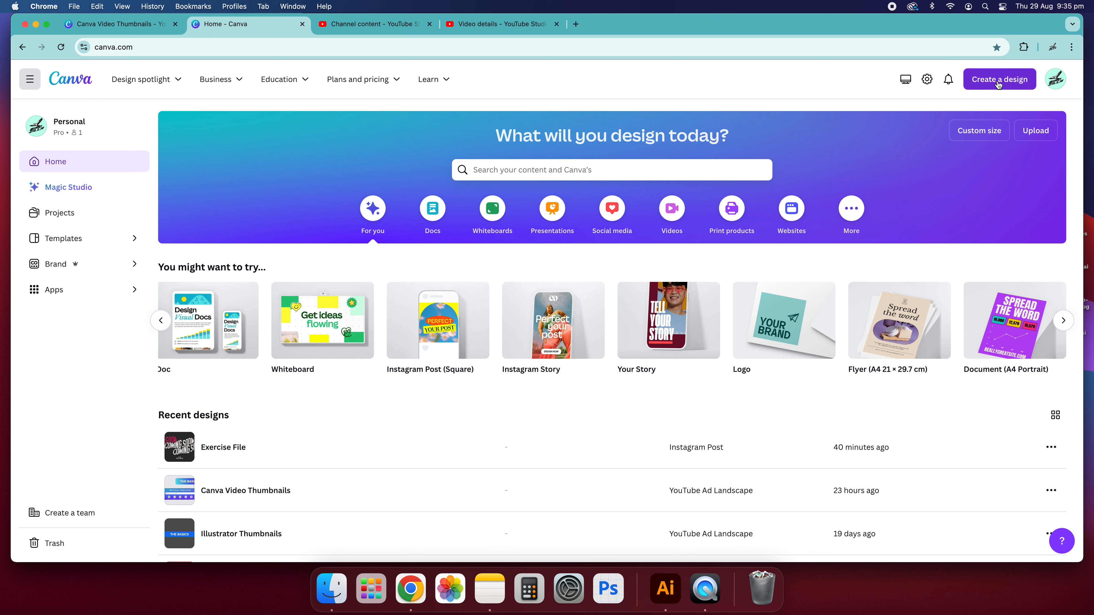
# Open the create-a-design menu and browse the suggested design types.
pyautogui.click(993, 83)
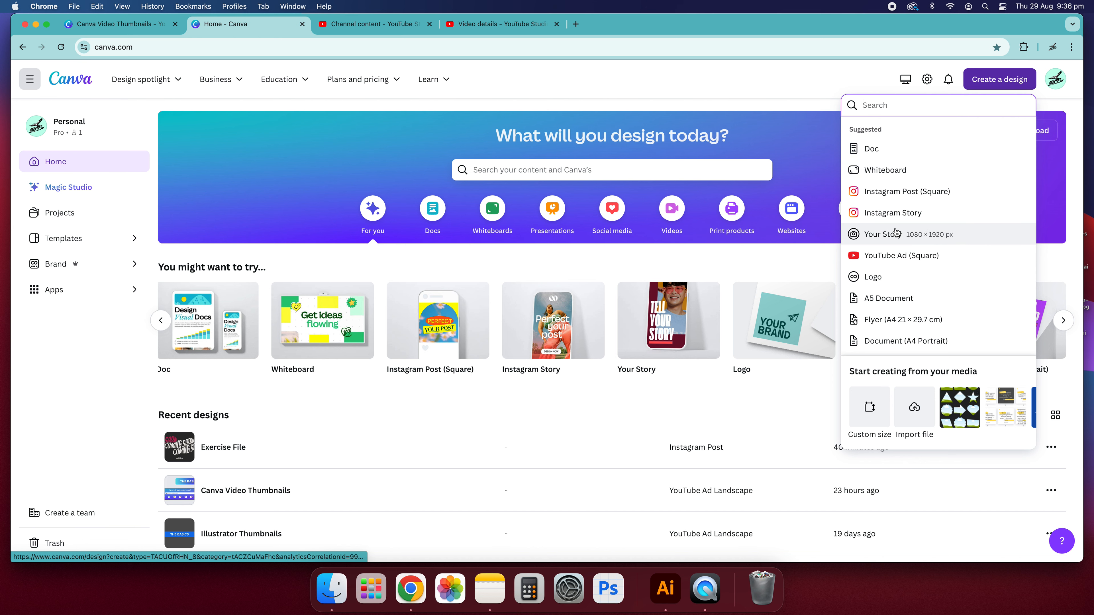
pyautogui.scroll(-3, 915, 241)
pyautogui.scroll(-2, 925, 254)
pyautogui.scroll(5, 917, 224)
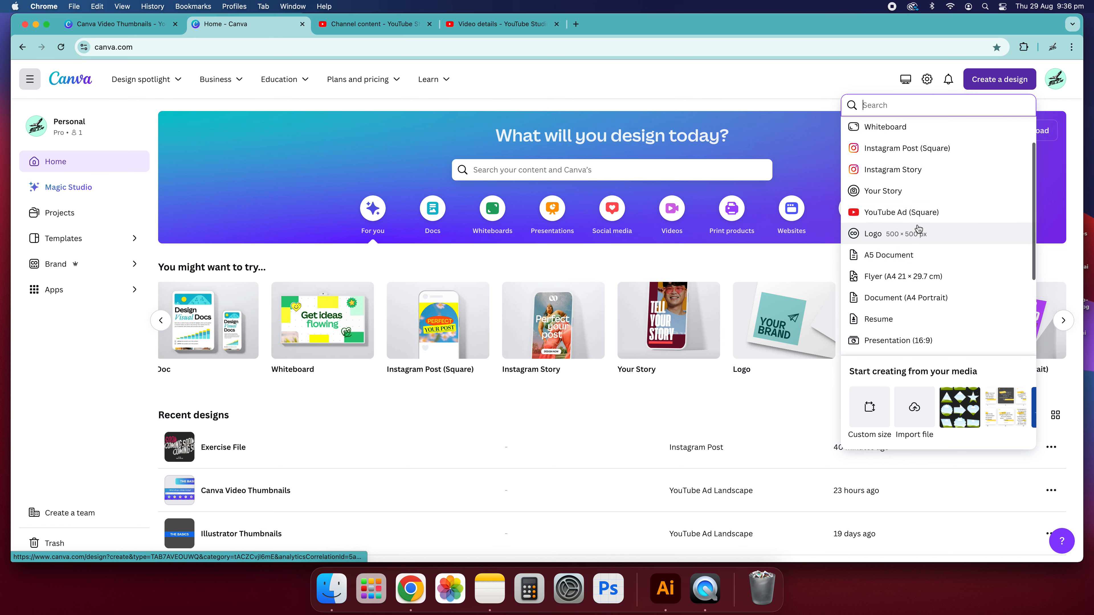
pyautogui.scroll(-5, 948, 259)
pyautogui.scroll(5, 976, 282)
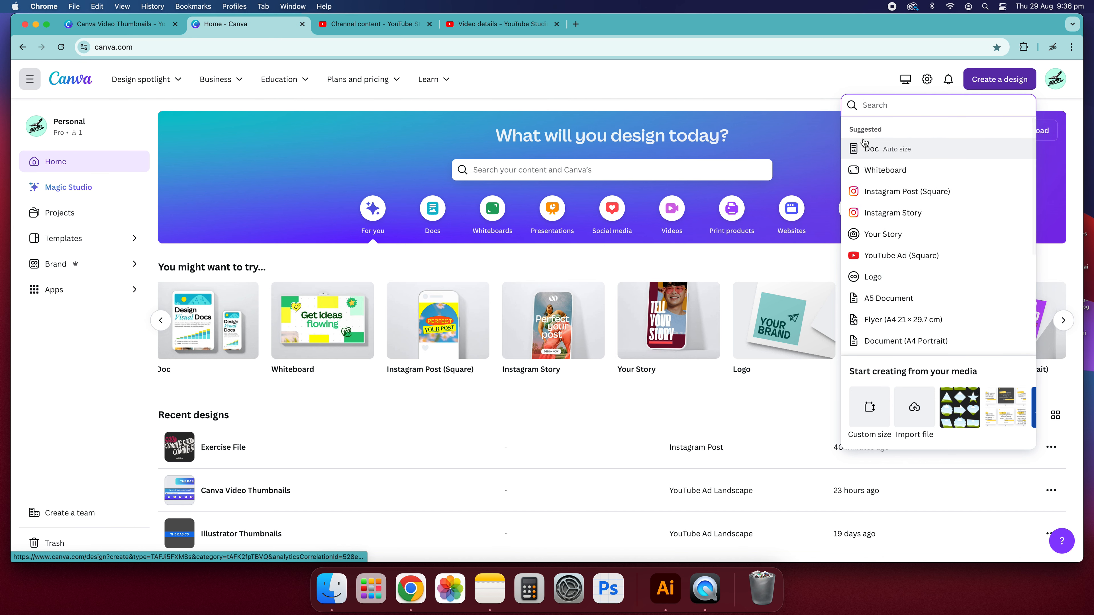
pyautogui.scroll(-4, 946, 246)
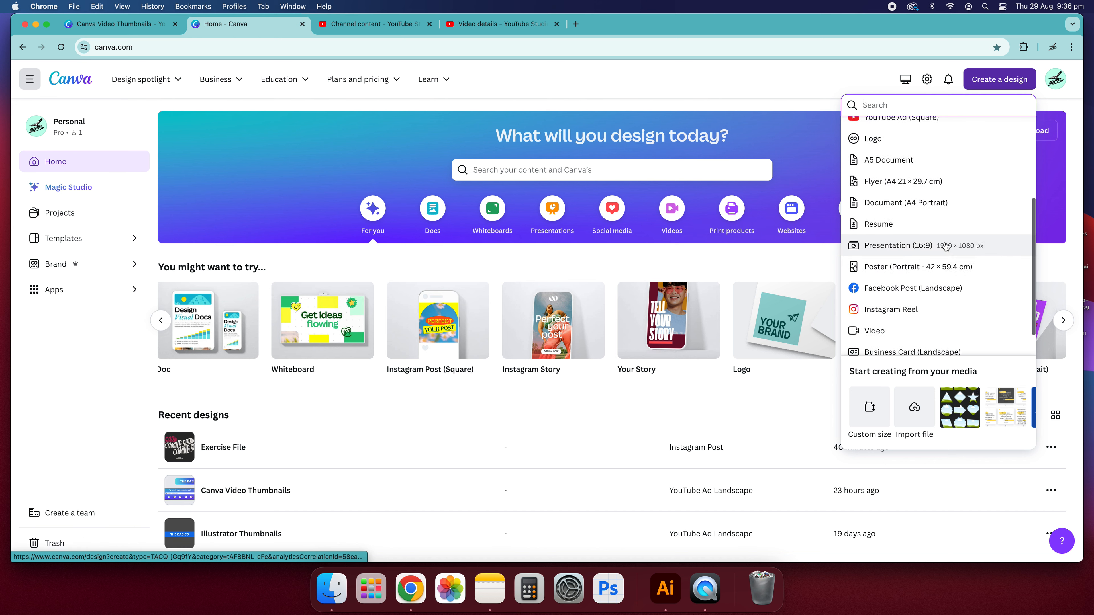
pyautogui.scroll(5, 944, 245)
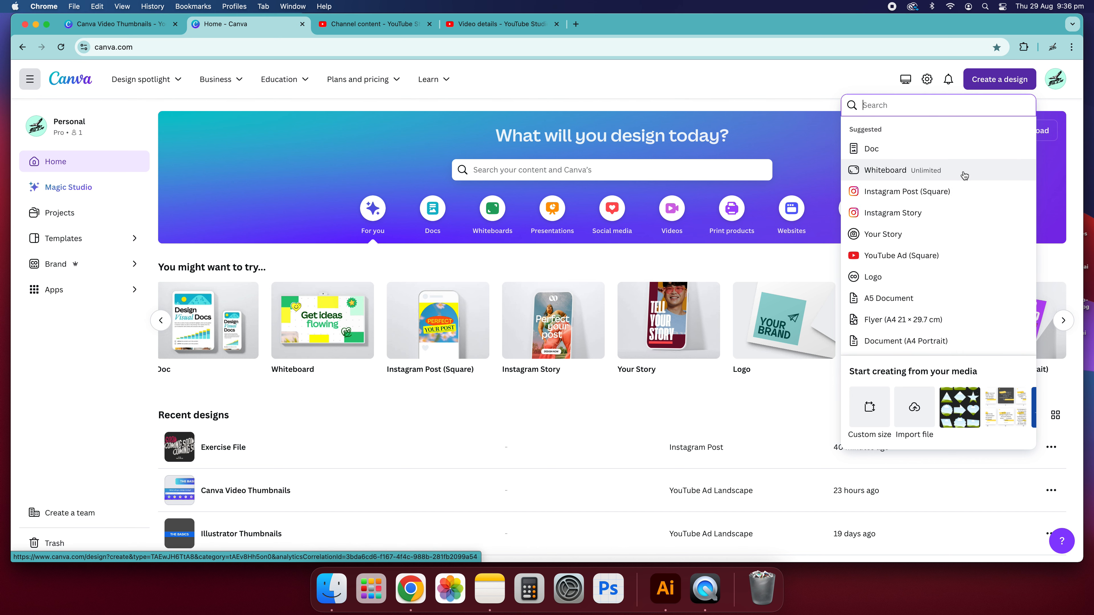
pyautogui.scroll(-4, 897, 298)
pyautogui.scroll(3, 877, 263)
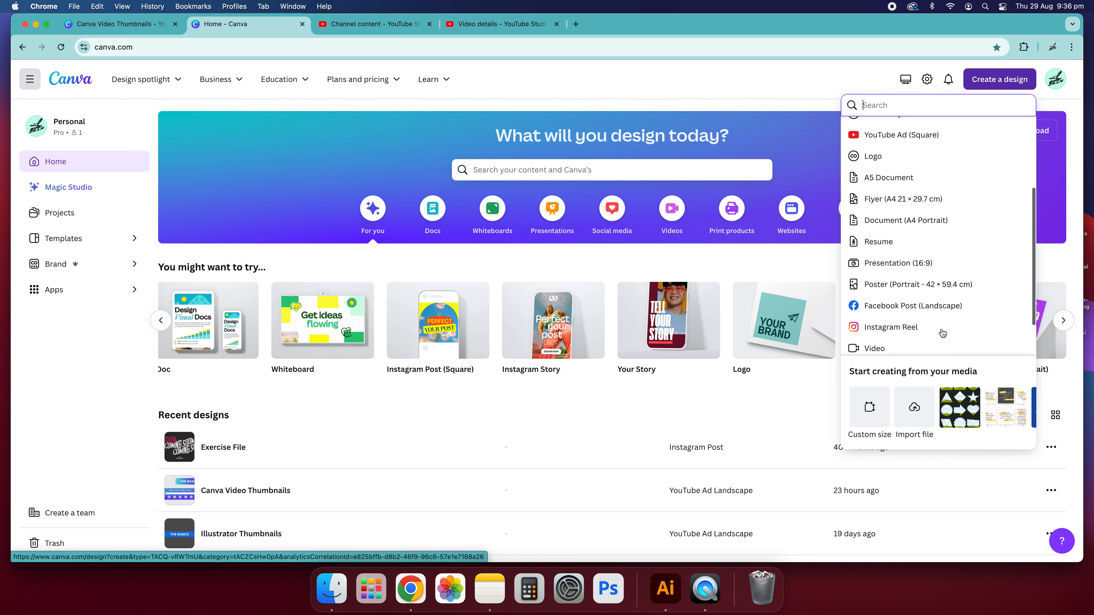
pyautogui.scroll(3, 875, 259)
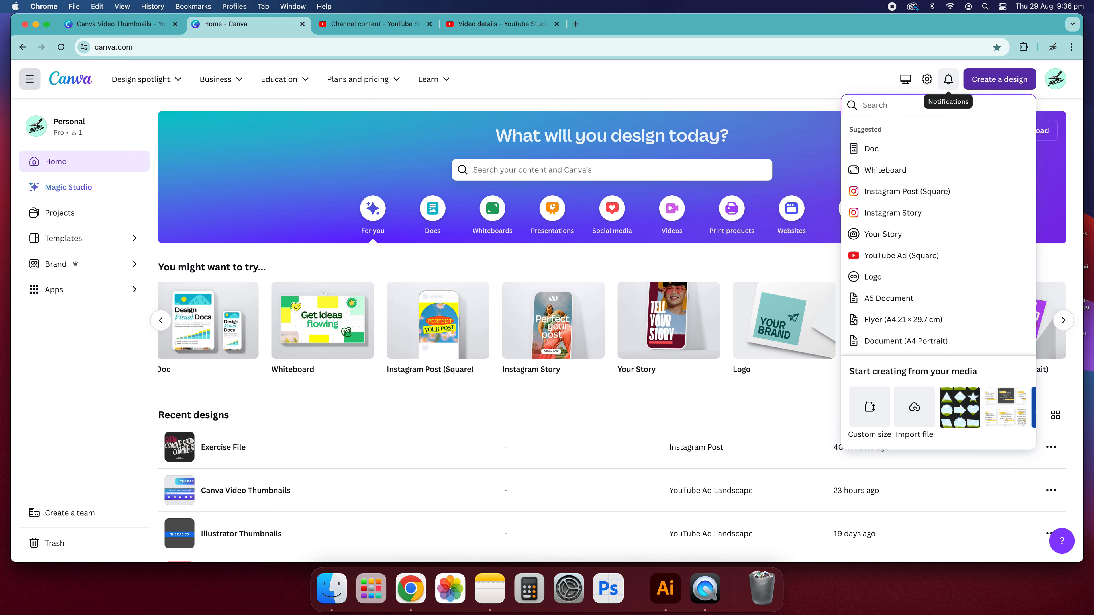
# Search the design types for A4 and create a Document (A4 Portrait) design.
pyautogui.write('A4')
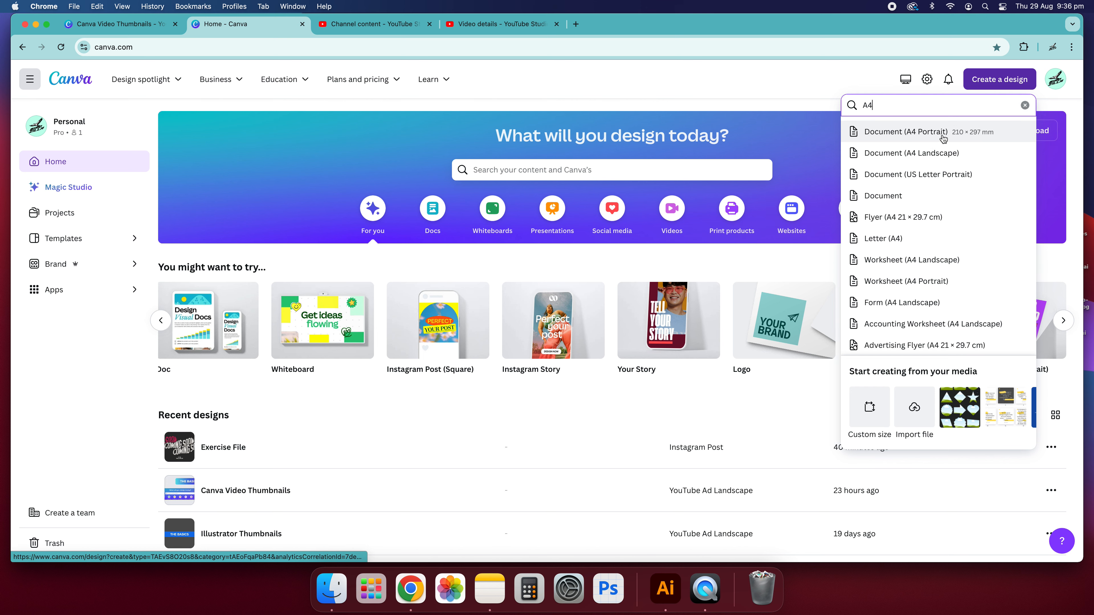
pyautogui.click(917, 134)
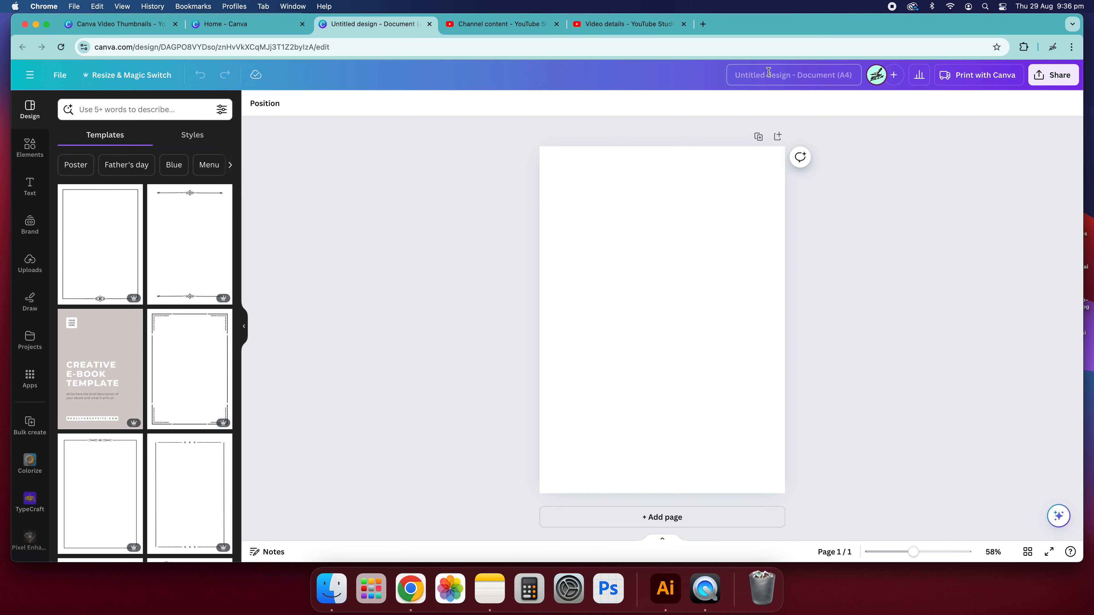
# Rename the design as Document 1.
pyautogui.click(813, 74)
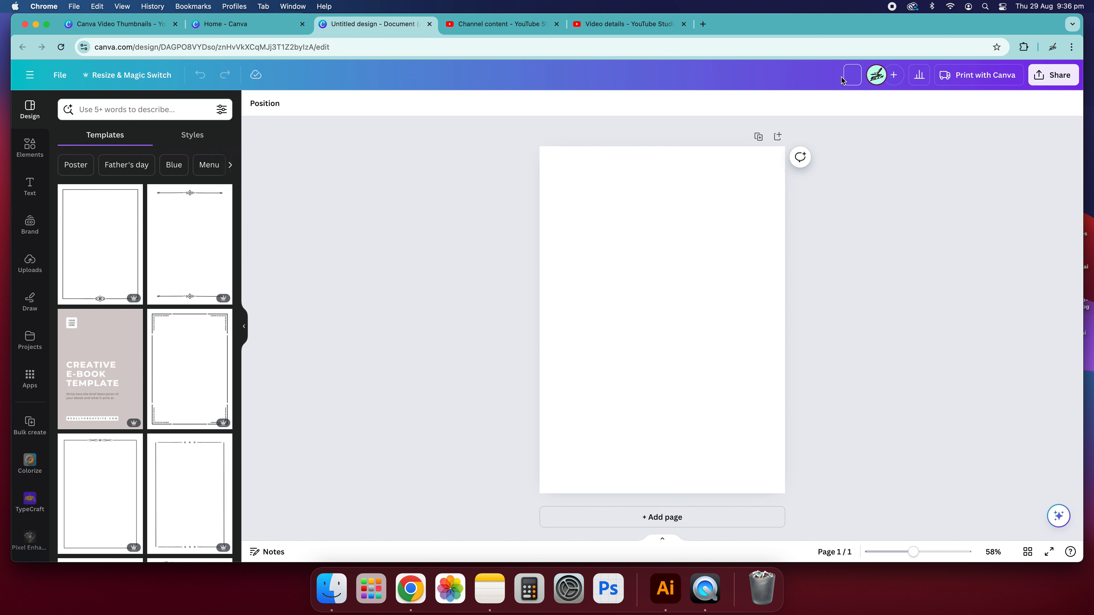
pyautogui.write('Document 1')
pyautogui.press('Return')
# Adjust the zoom and preview the page in grid view and full-screen presentation mode.
pyautogui.click(736, 345)
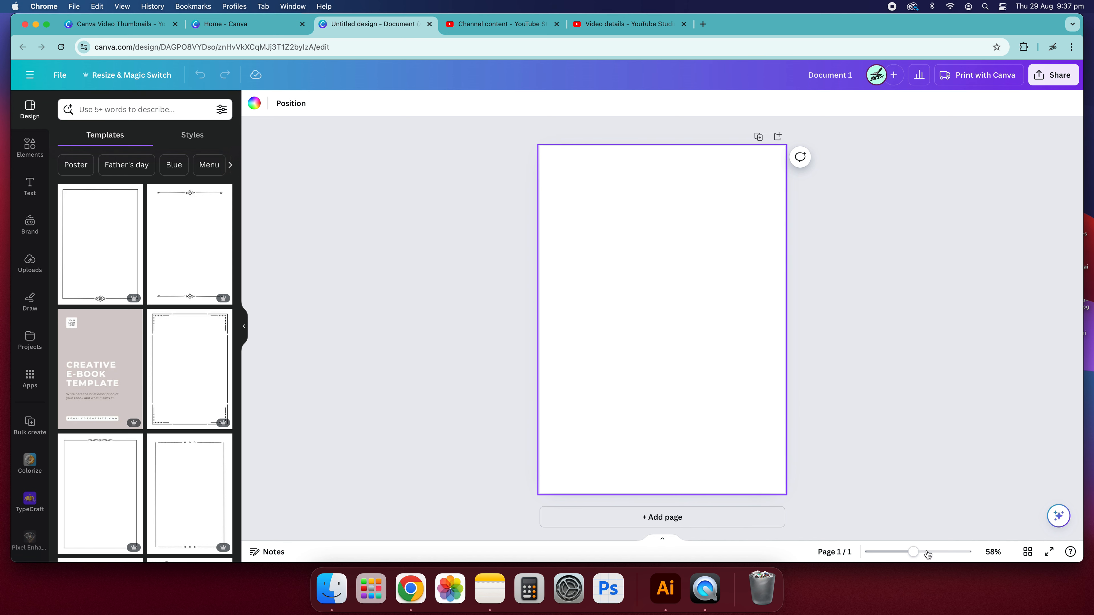
pyautogui.moveTo(914, 553)
pyautogui.mouseDown()
pyautogui.moveTo(891, 552)
pyautogui.moveTo(912, 552)
pyautogui.mouseUp()
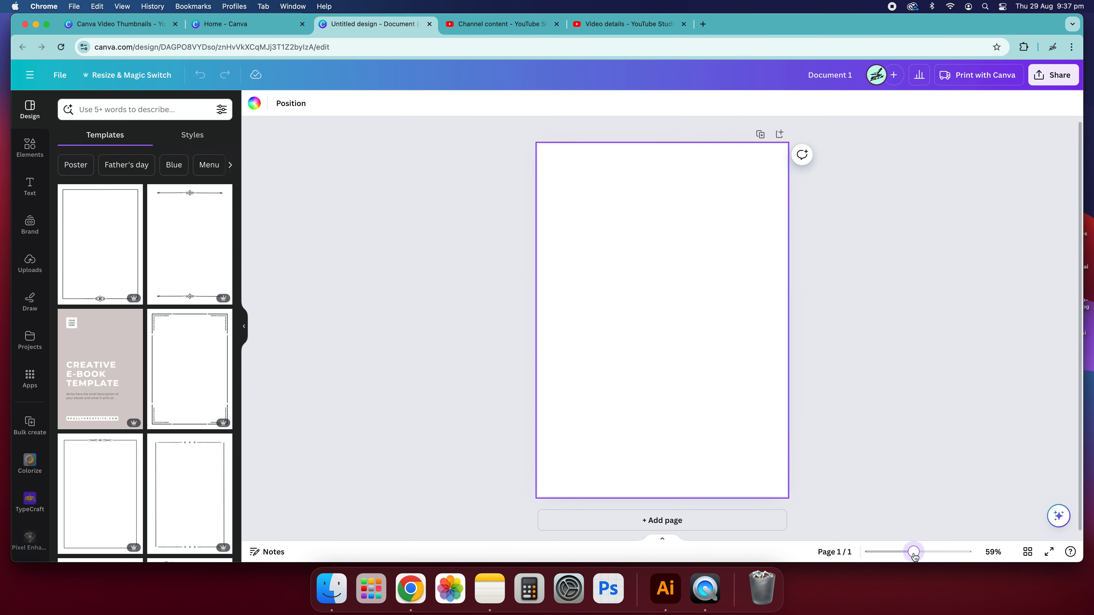
pyautogui.click(1027, 551)
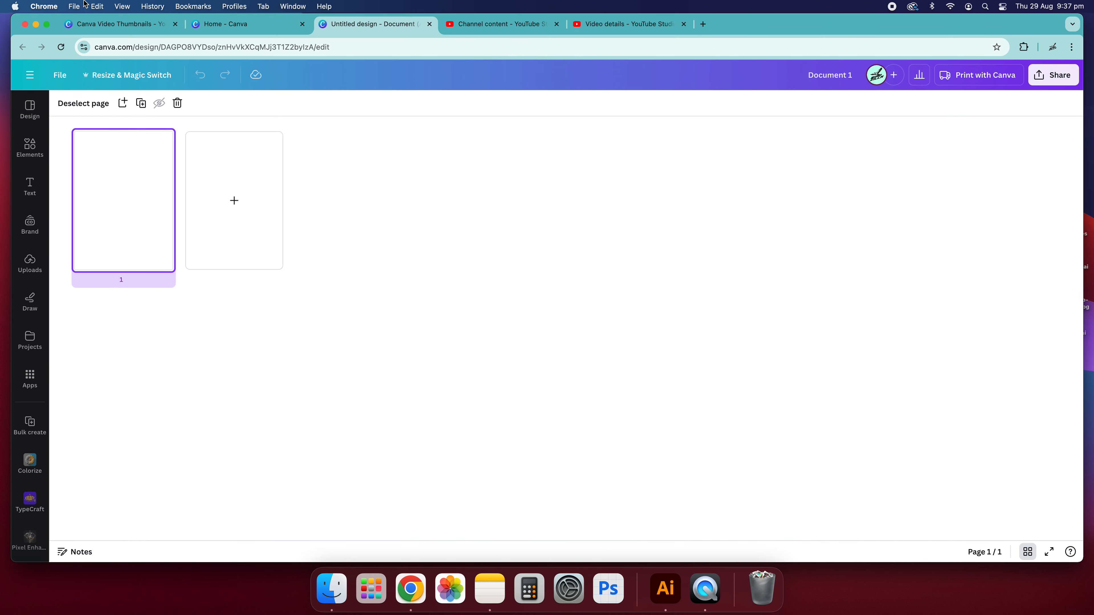
pyautogui.click(1027, 551)
pyautogui.click(1049, 551)
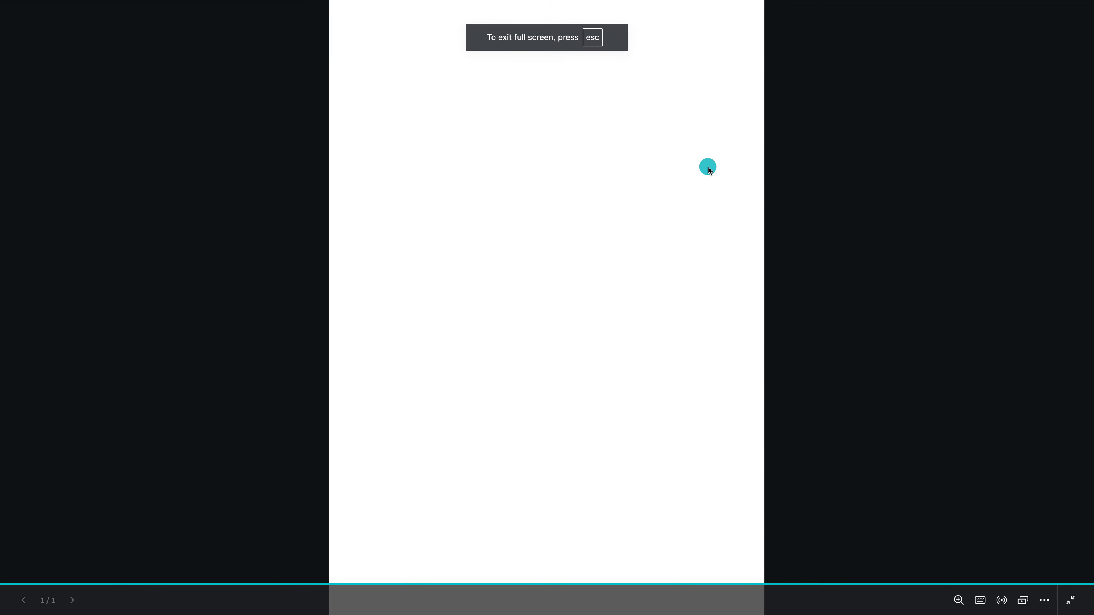
pyautogui.press('Escape')
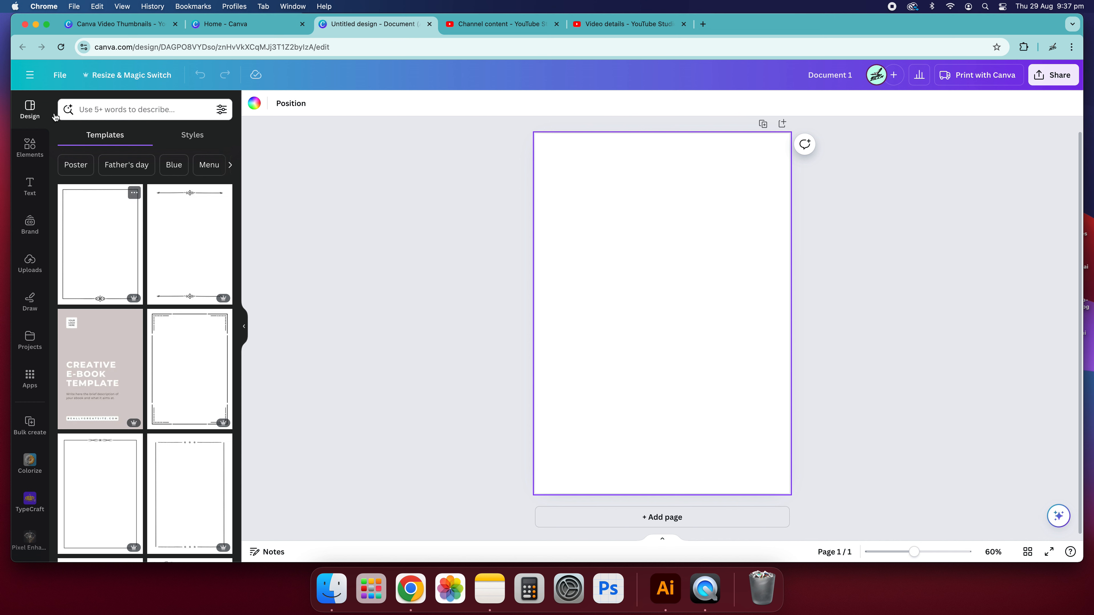
# Browse the Elements, Text, Brand, Draw and Design sections of the side panel.
pyautogui.click(30, 146)
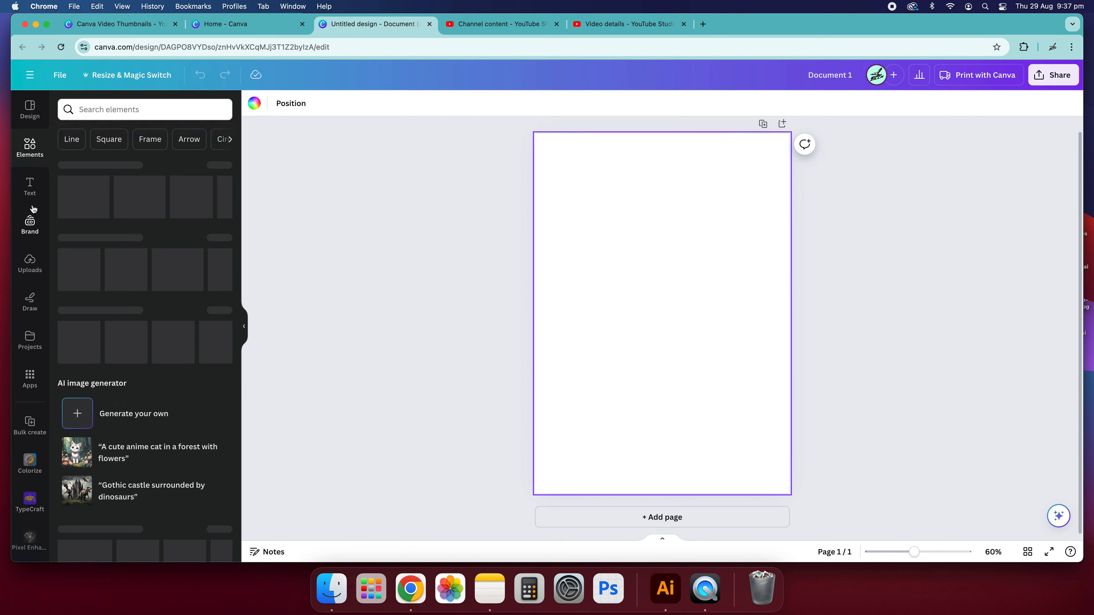
pyautogui.click(30, 186)
pyautogui.click(30, 234)
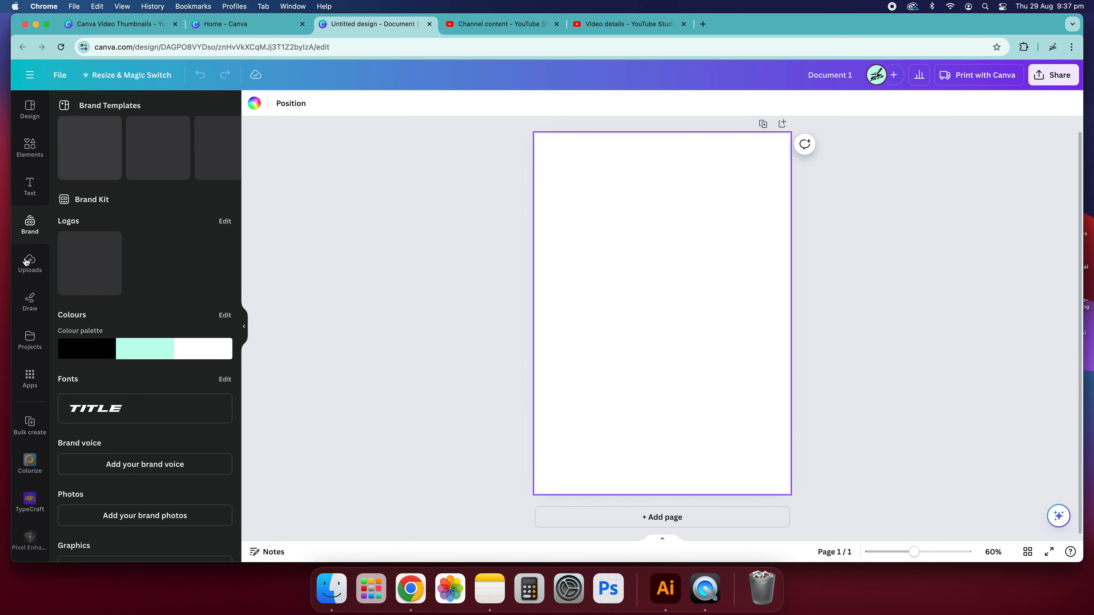
pyautogui.scroll(-4, 35, 395)
pyautogui.scroll(4, 34, 396)
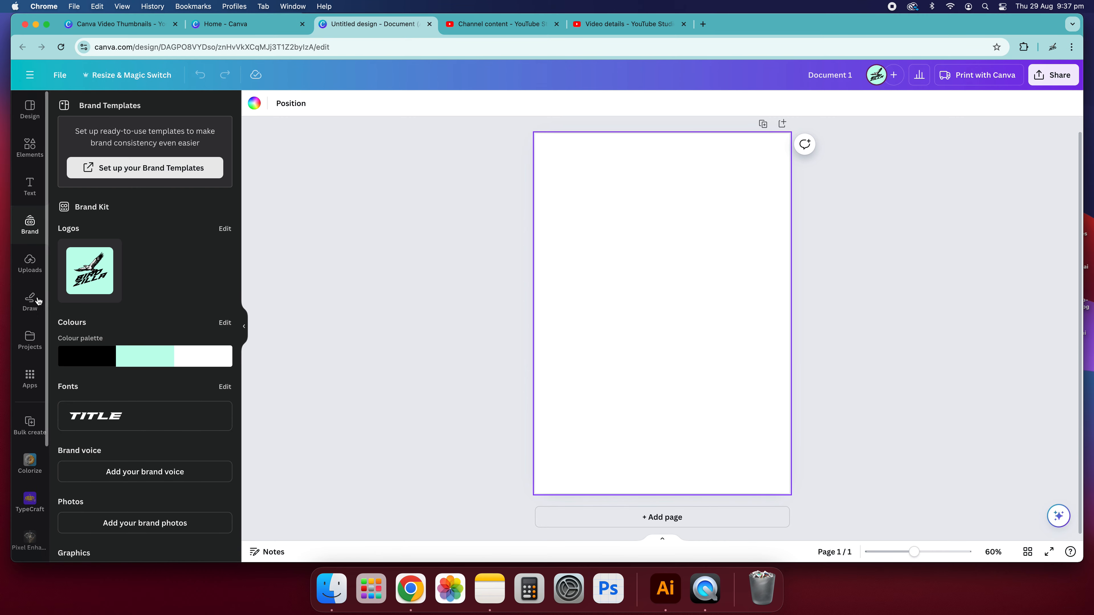
pyautogui.click(29, 304)
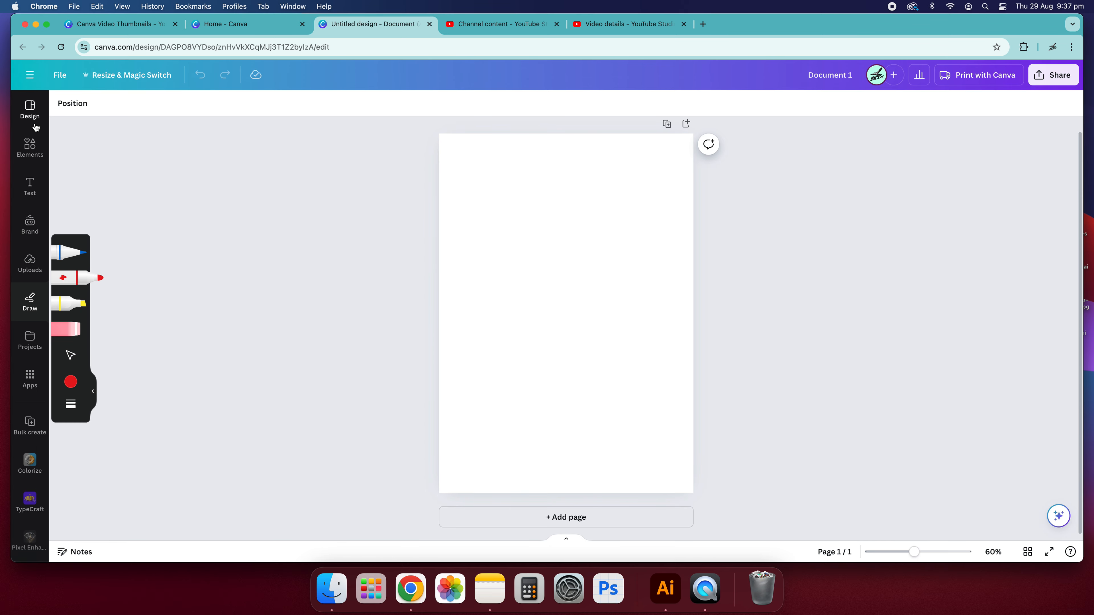
pyautogui.click(30, 109)
pyautogui.click(30, 137)
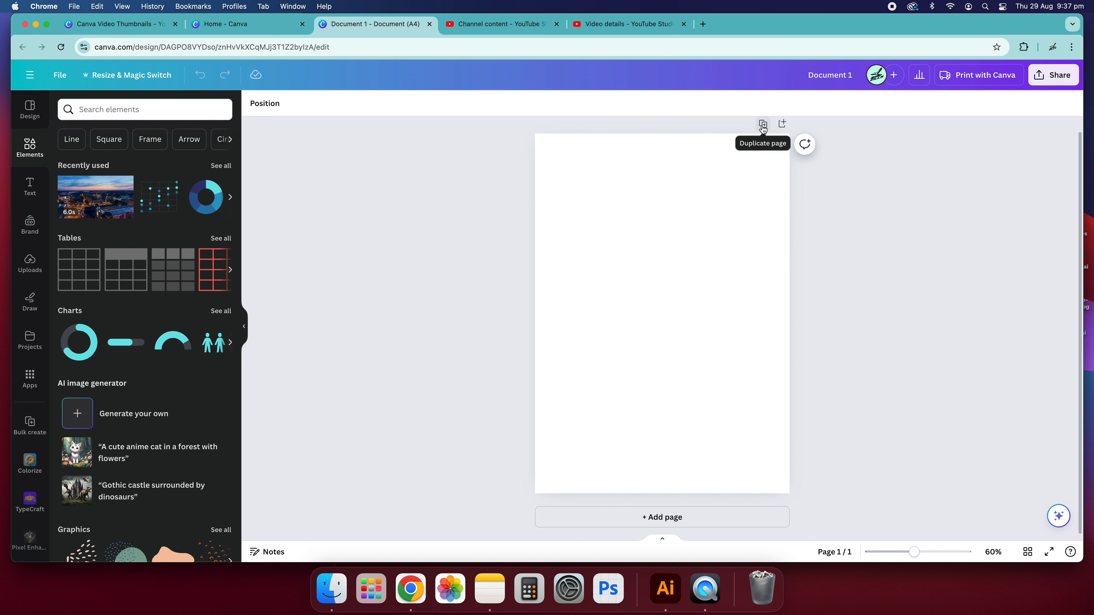
# Add a second blank page to the document.
pyautogui.click(659, 518)
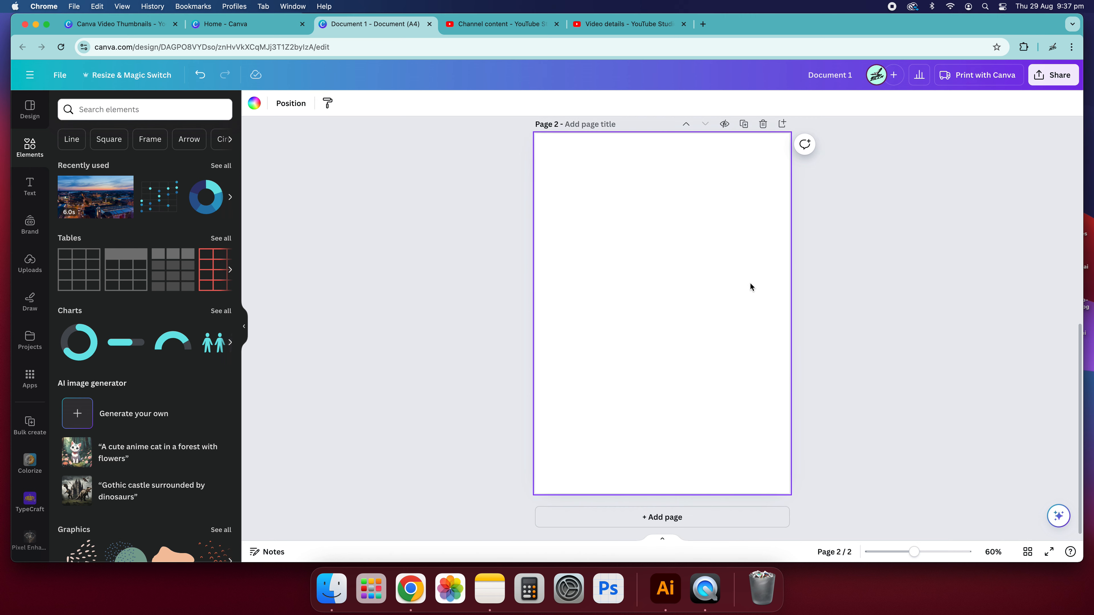
pyautogui.scroll(5, 738, 292)
pyautogui.scroll(-5, 731, 292)
pyautogui.scroll(5, 727, 291)
pyautogui.scroll(-5, 714, 288)
pyautogui.scroll(5, 689, 286)
# Apply a purple-to-teal gradient background to page 1.
pyautogui.click(657, 266)
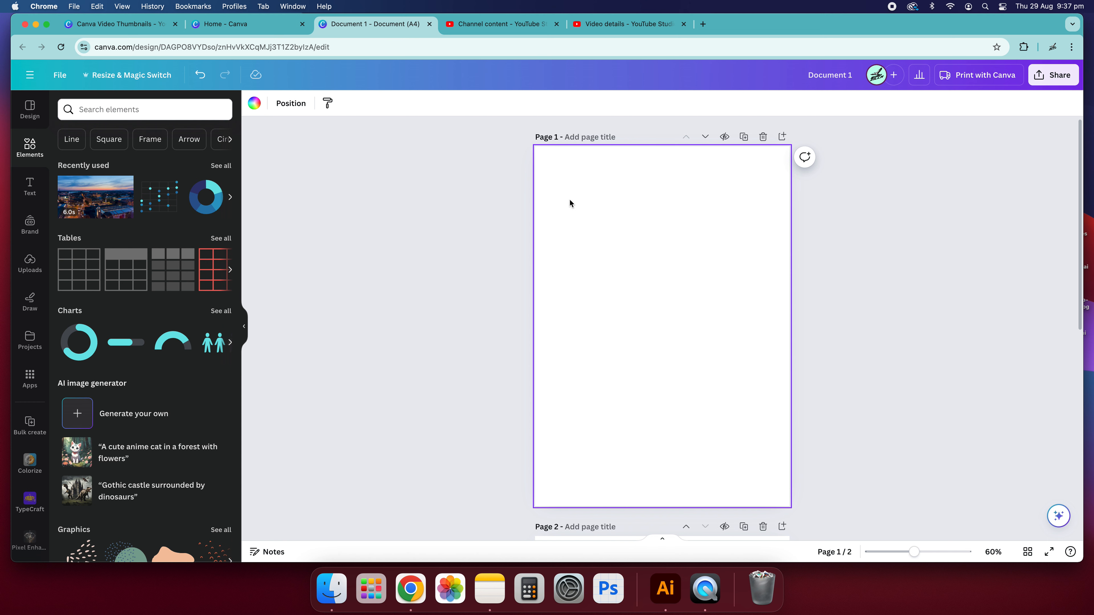
pyautogui.click(253, 104)
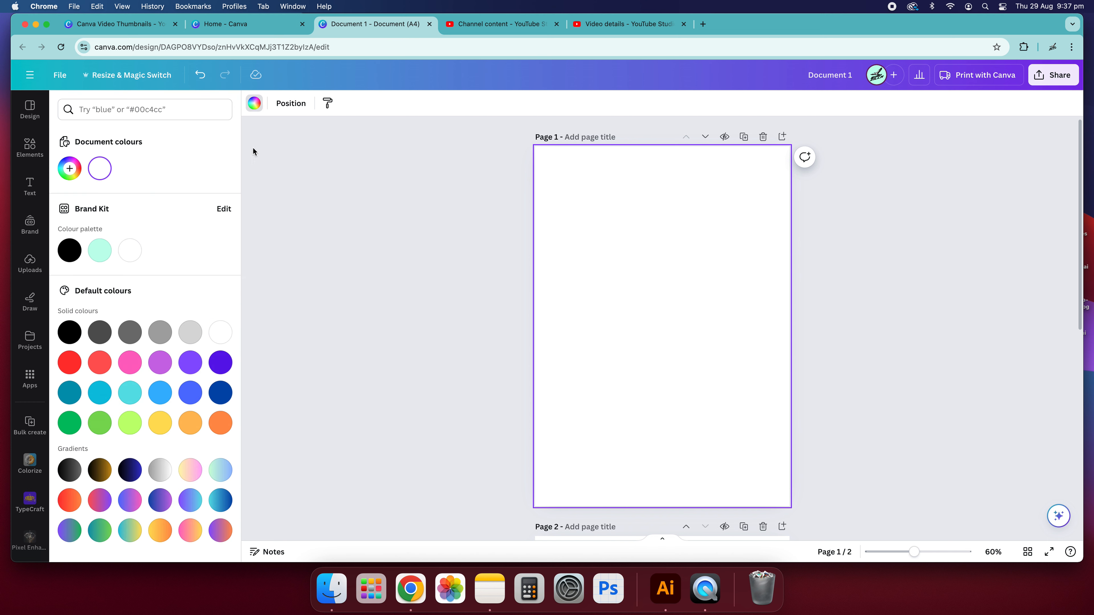
pyautogui.scroll(-1, 130, 372)
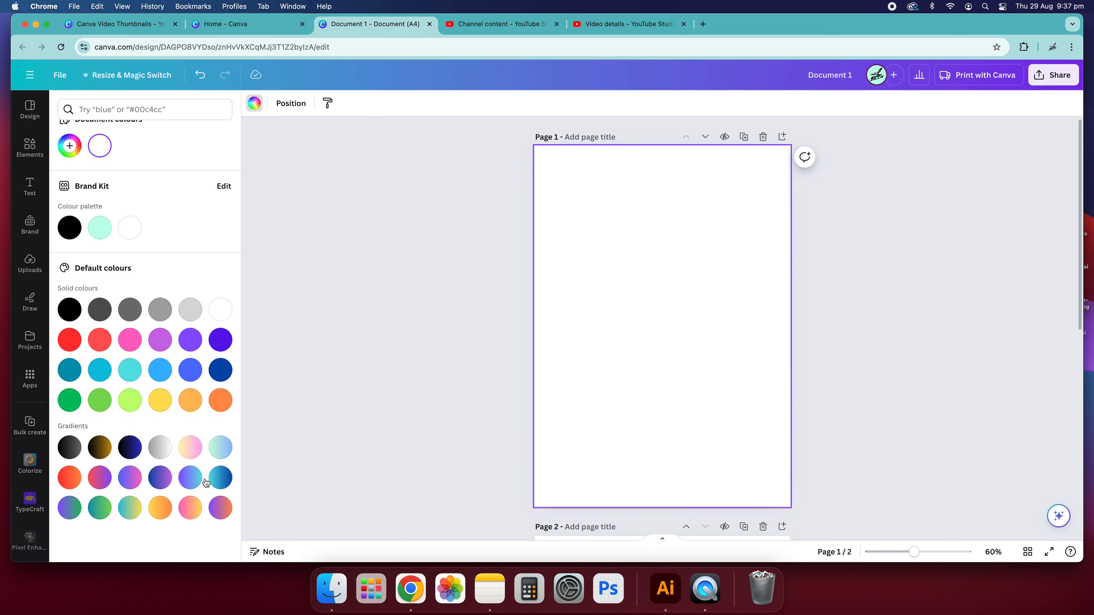
pyautogui.click(190, 484)
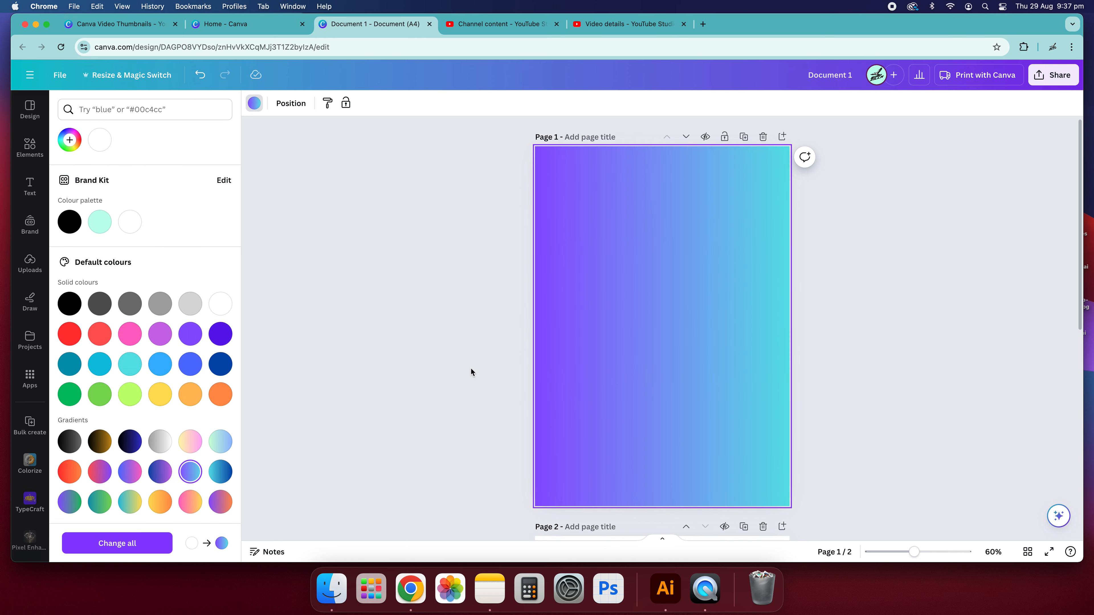
pyautogui.click(429, 317)
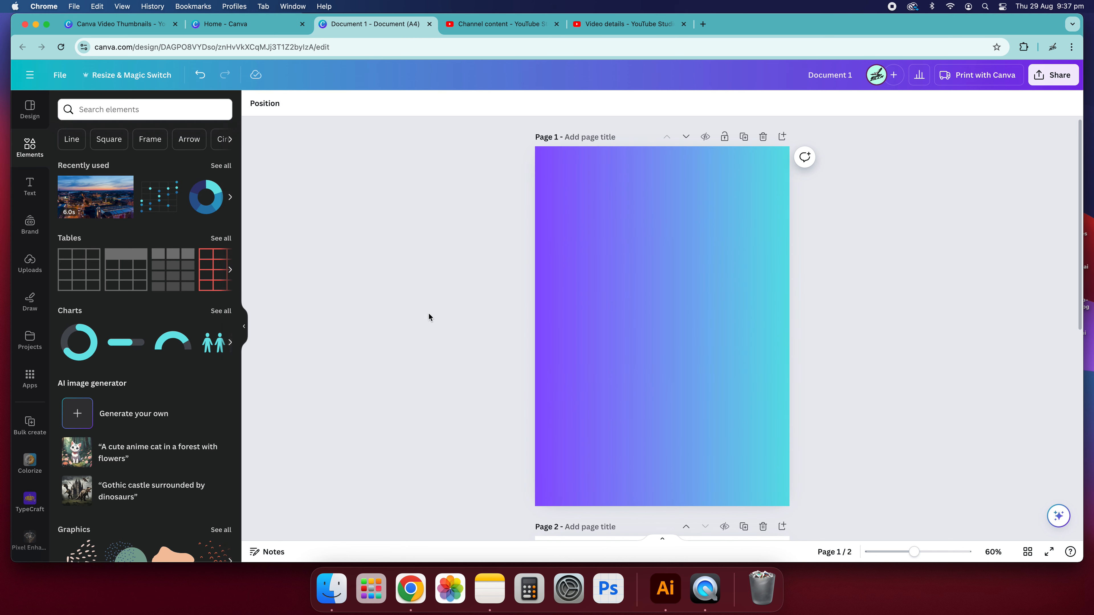
# In grid view, try rearranging the pages and add a third blank page.
pyautogui.click(1027, 552)
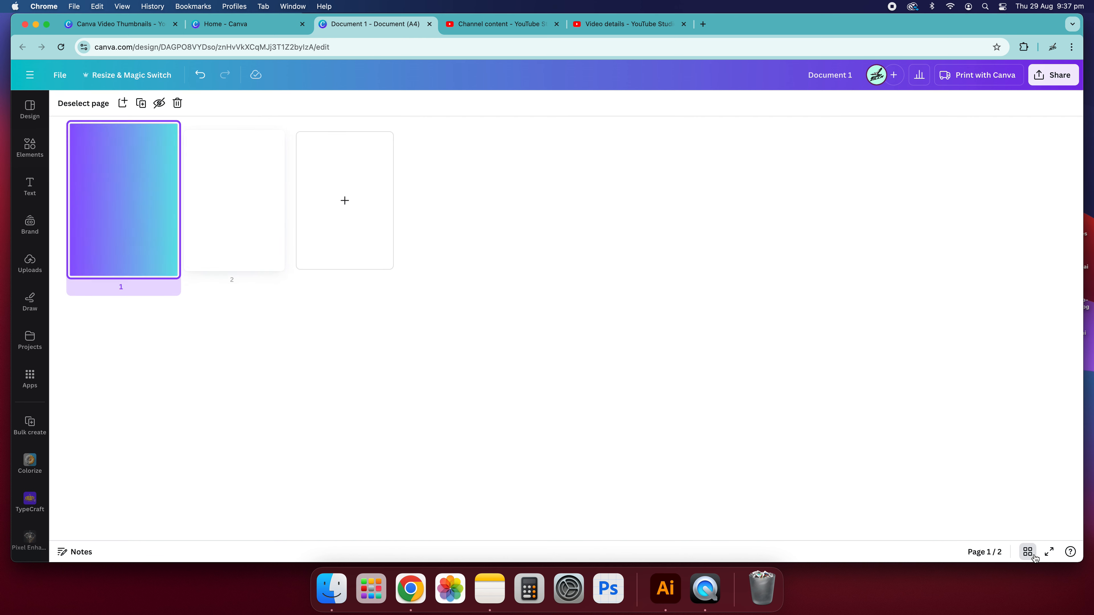
pyautogui.moveTo(178, 247); pyautogui.dragTo(73, 237)
pyautogui.moveTo(244, 232); pyautogui.dragTo(65, 233)
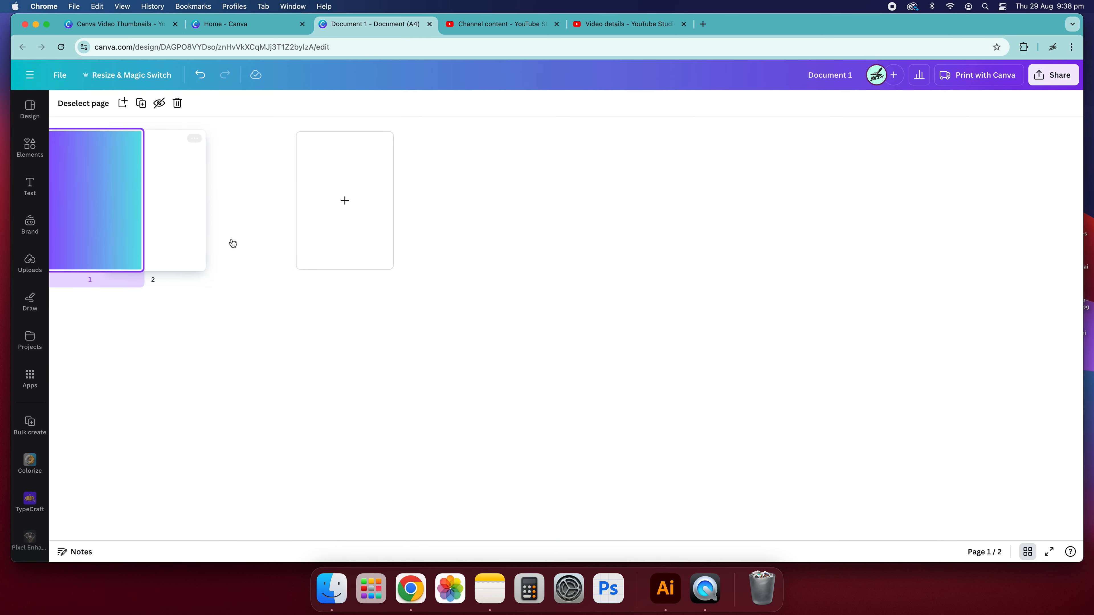
pyautogui.click(364, 213)
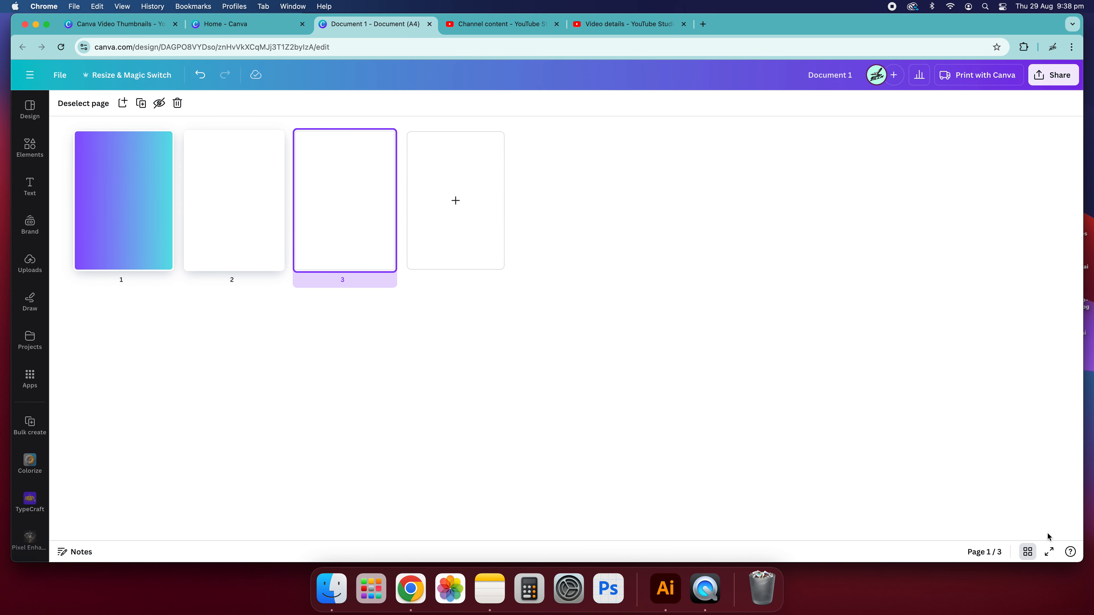
pyautogui.click(1029, 551)
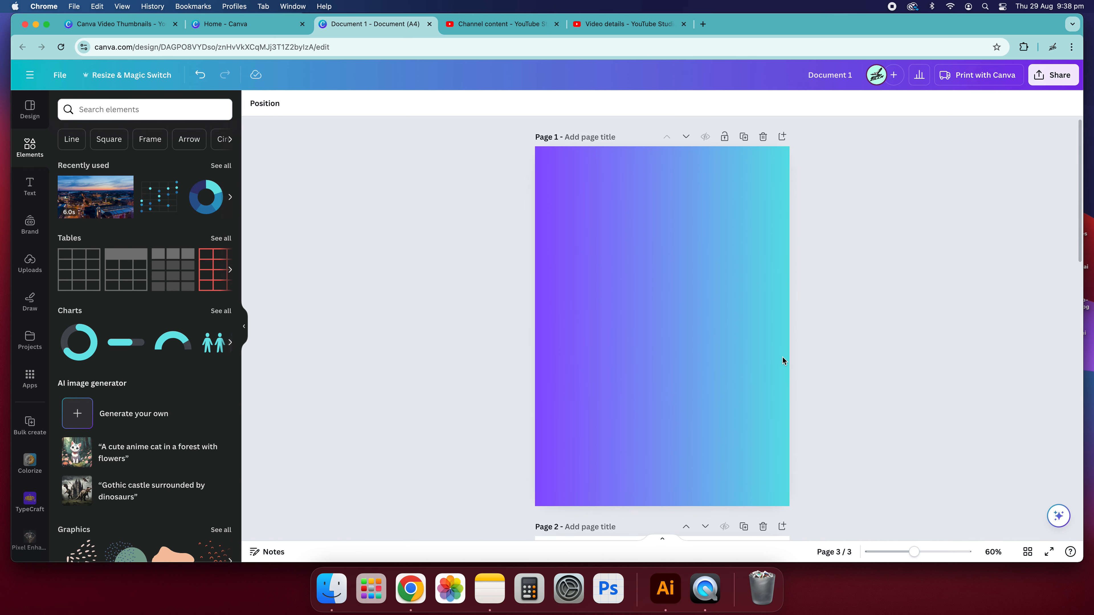
# Delete the two blank pages from the document.
pyautogui.click(762, 267)
pyautogui.click(762, 267)
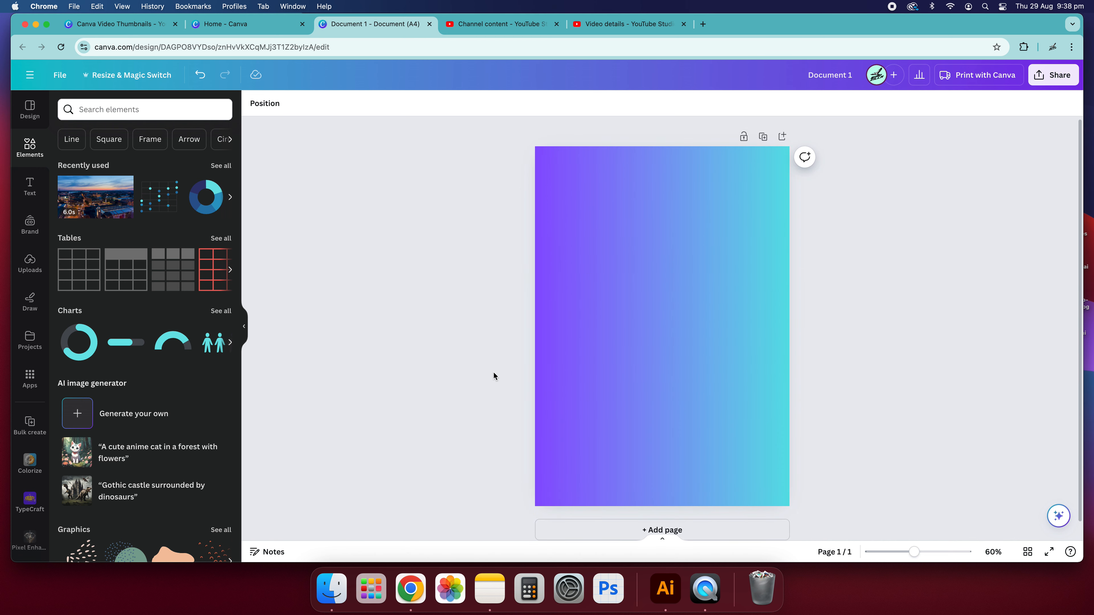
# Browse the font combinations in the Text panel.
pyautogui.click(30, 188)
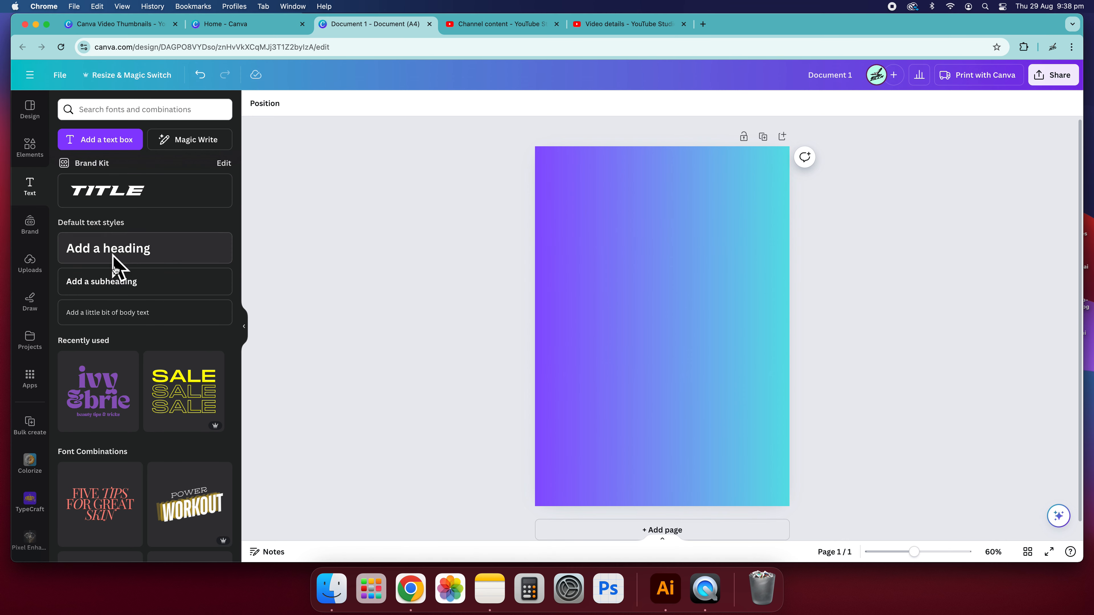
pyautogui.scroll(-3, 145, 321)
pyautogui.scroll(-3, 134, 340)
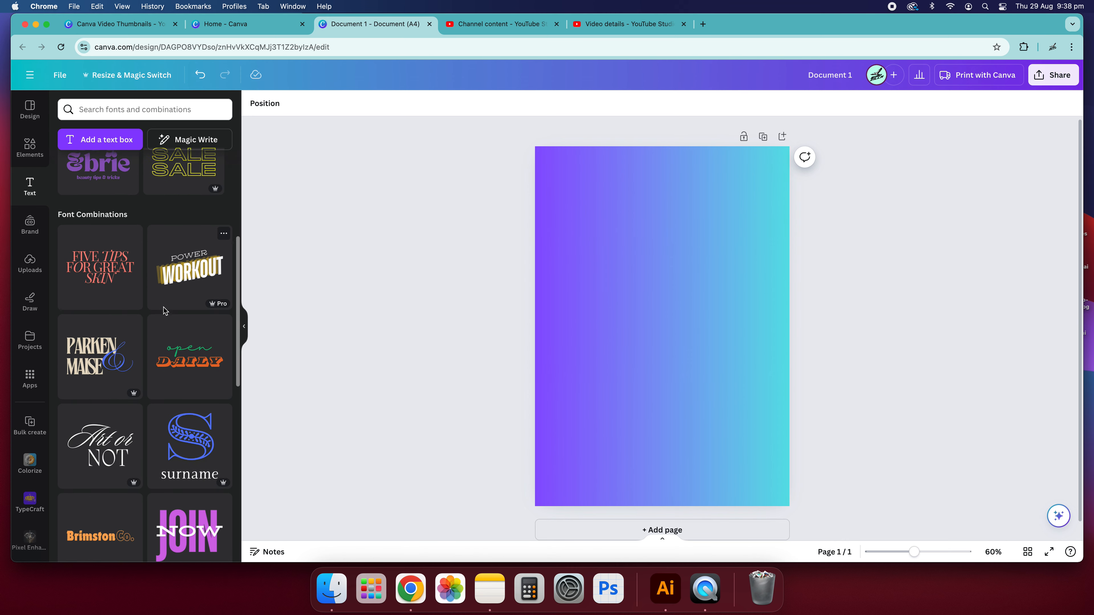
pyautogui.scroll(-15, 134, 345)
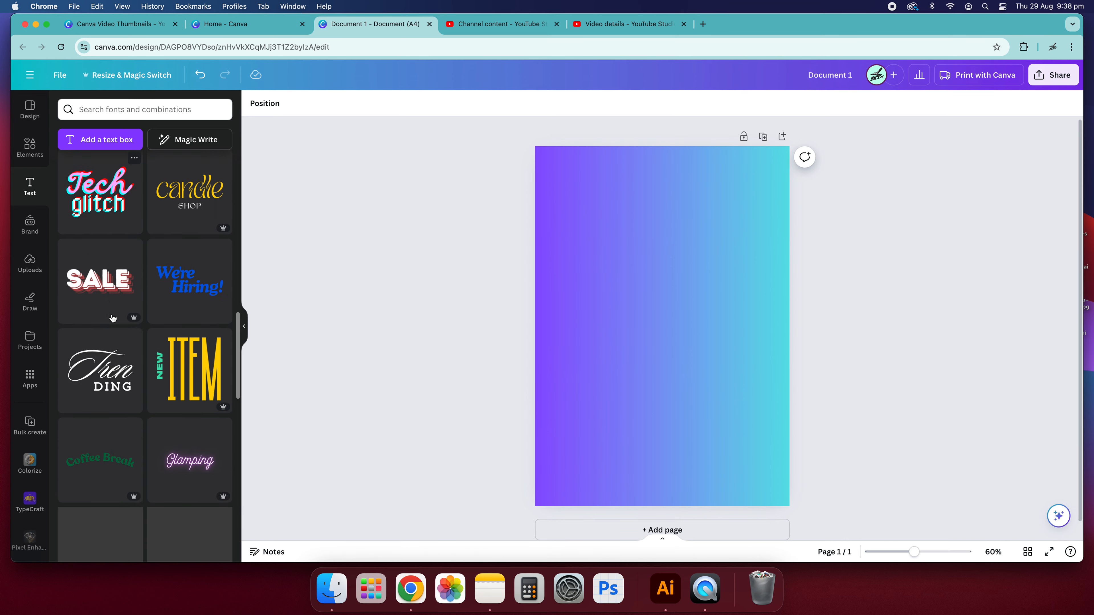
pyautogui.scroll(-10, 112, 318)
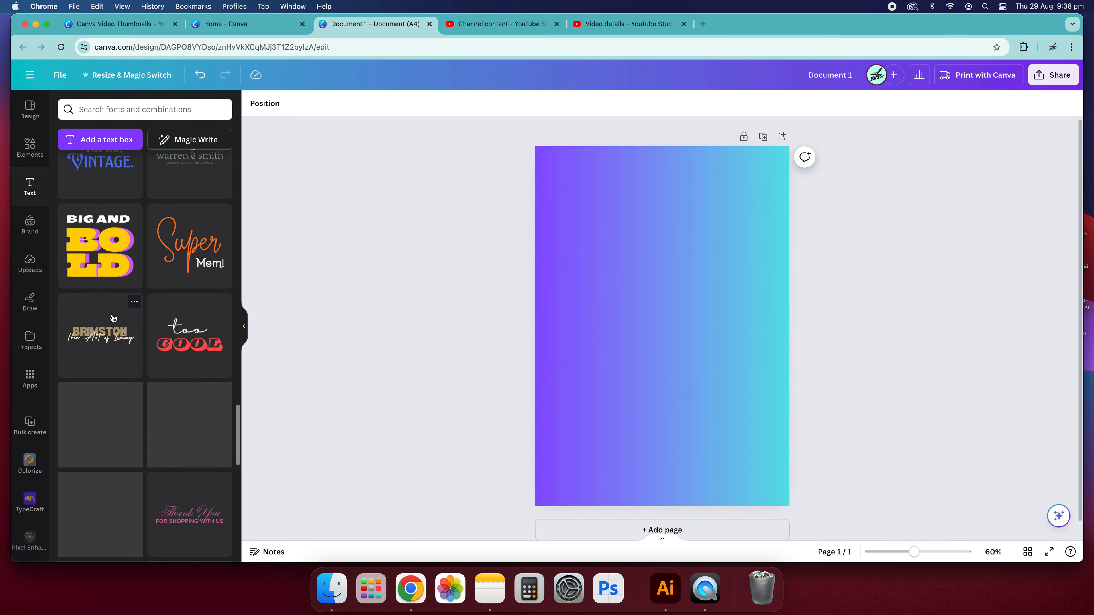
# Add a text box reading "This is a title" to the page.
pyautogui.scroll(-10, 130, 327)
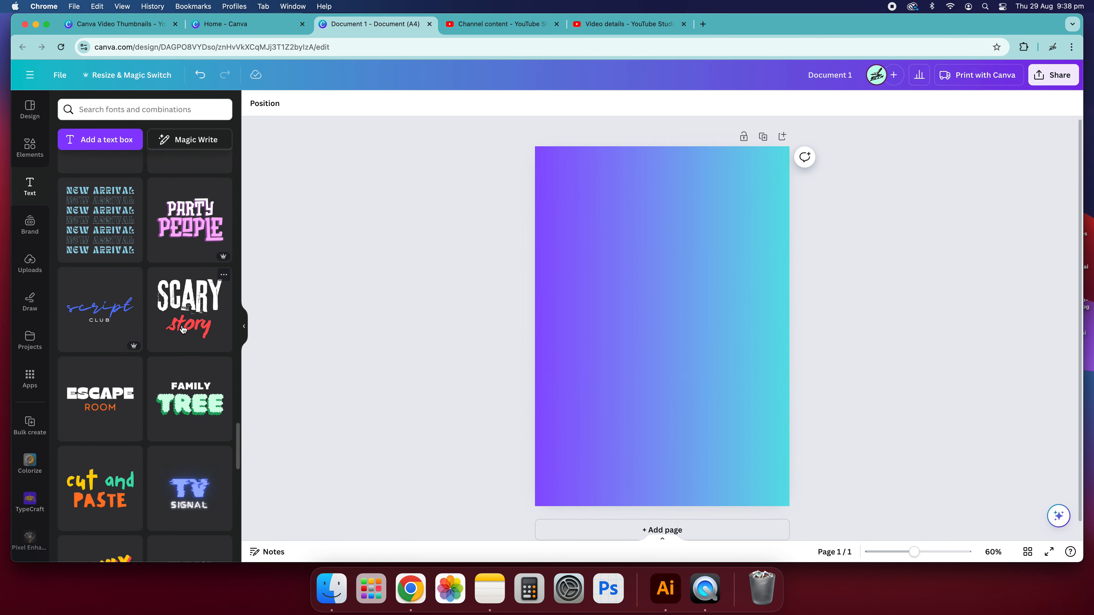
pyautogui.scroll(20, 176, 345)
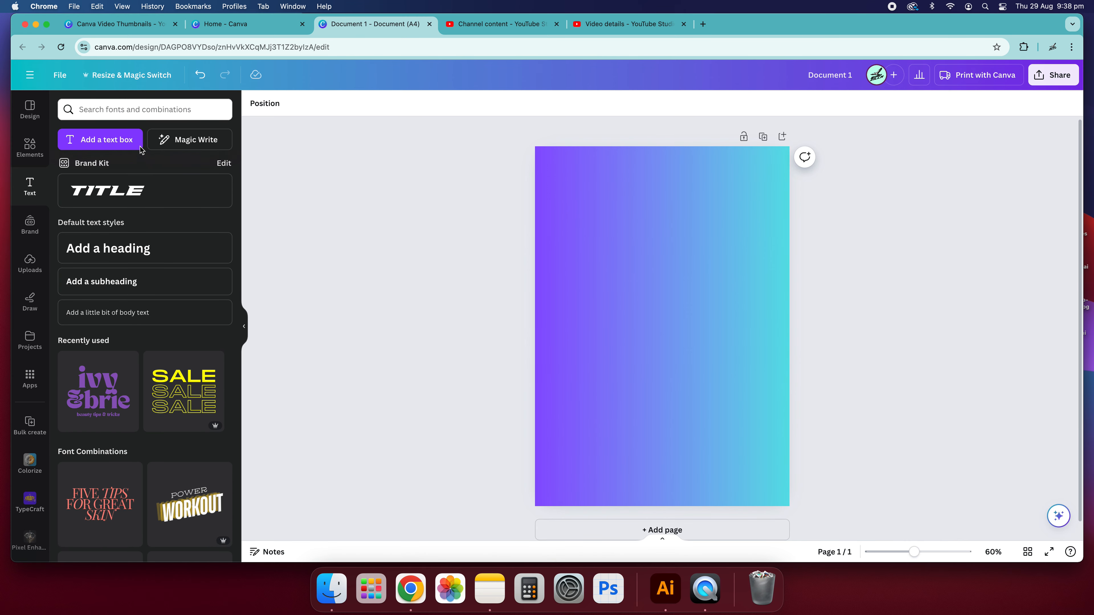
pyautogui.click(104, 141)
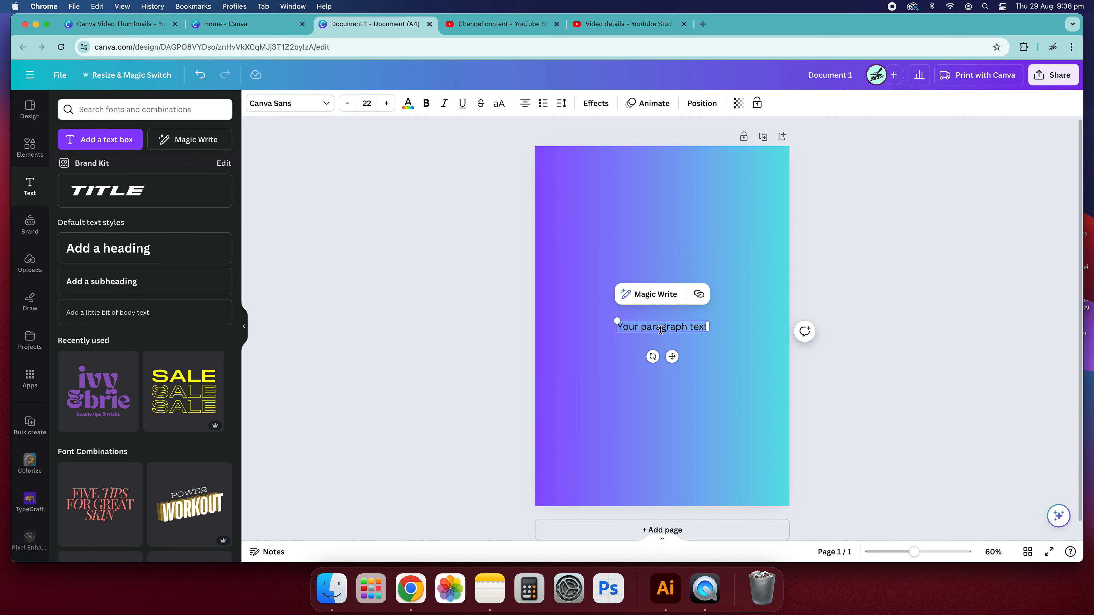
pyautogui.write('This is a ta')
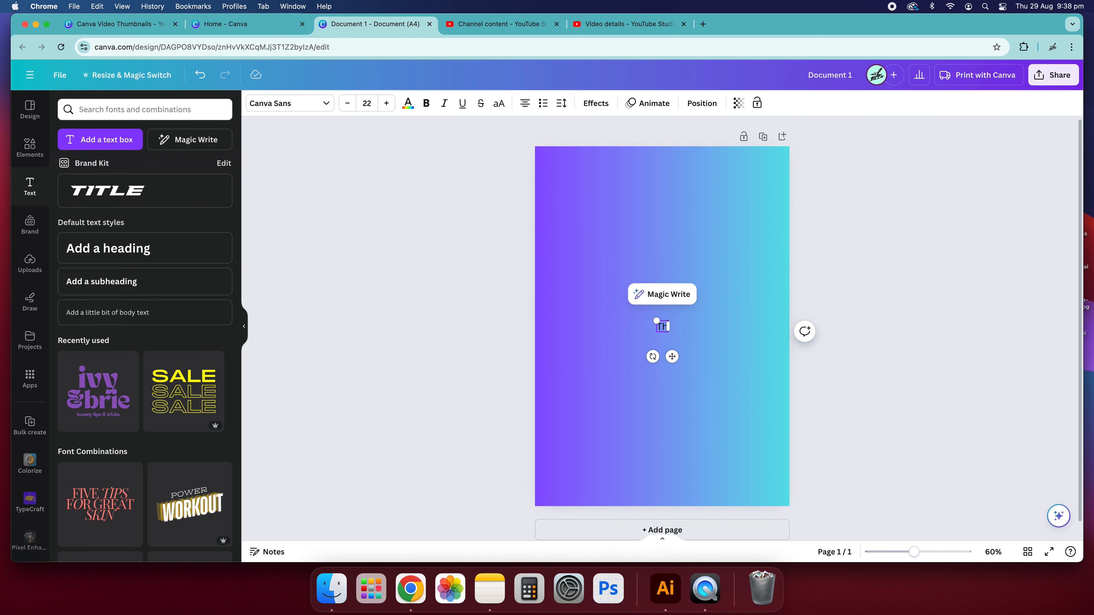
pyautogui.press('BackSpace')
pyautogui.write('itle')
pyautogui.click(846, 295)
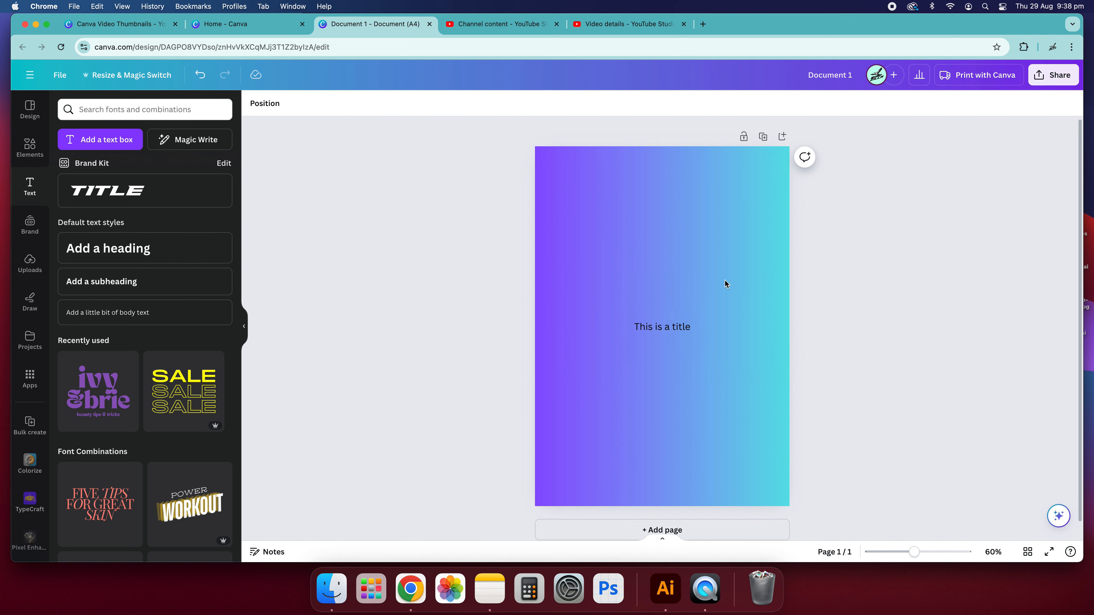
# Enlarge the title to about 54 pt, move it near the top and centre it horizontally on the page.
pyautogui.moveTo(682, 328); pyautogui.dragTo(623, 204)
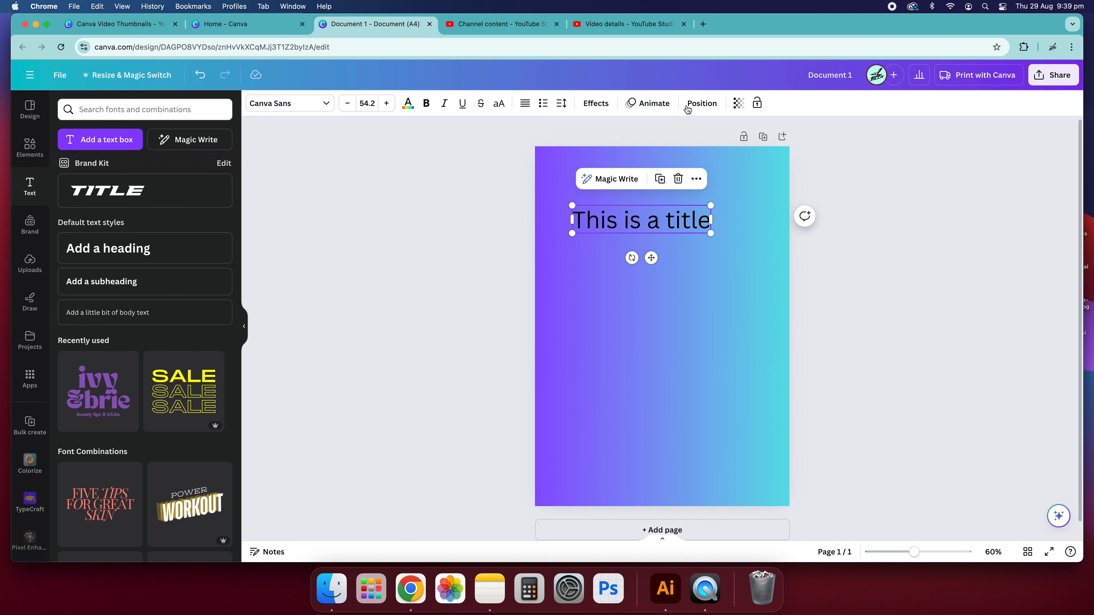
pyautogui.click(700, 103)
pyautogui.click(191, 222)
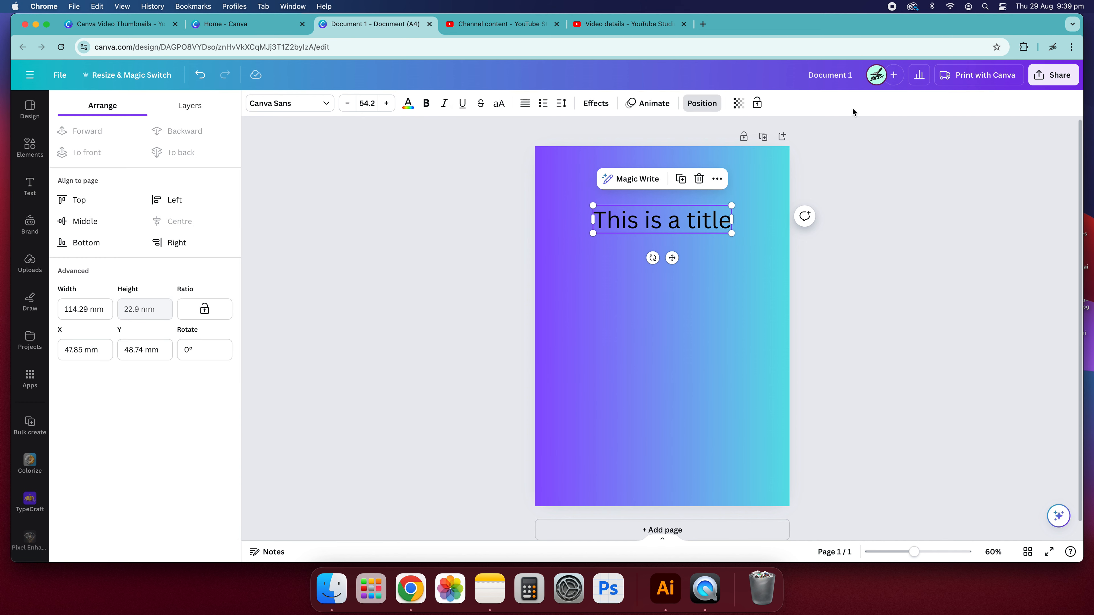
# Try text effects on the title such as Neon, Outline and Background, then reset the effect to None.
pyautogui.click(596, 103)
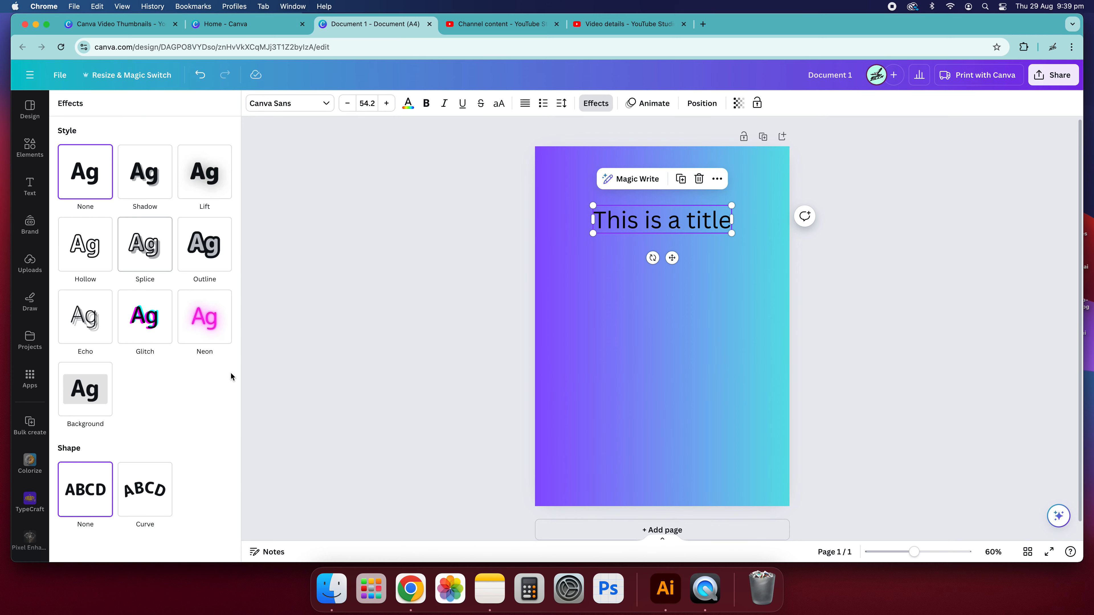
pyautogui.click(209, 317)
pyautogui.click(205, 245)
pyautogui.click(105, 192)
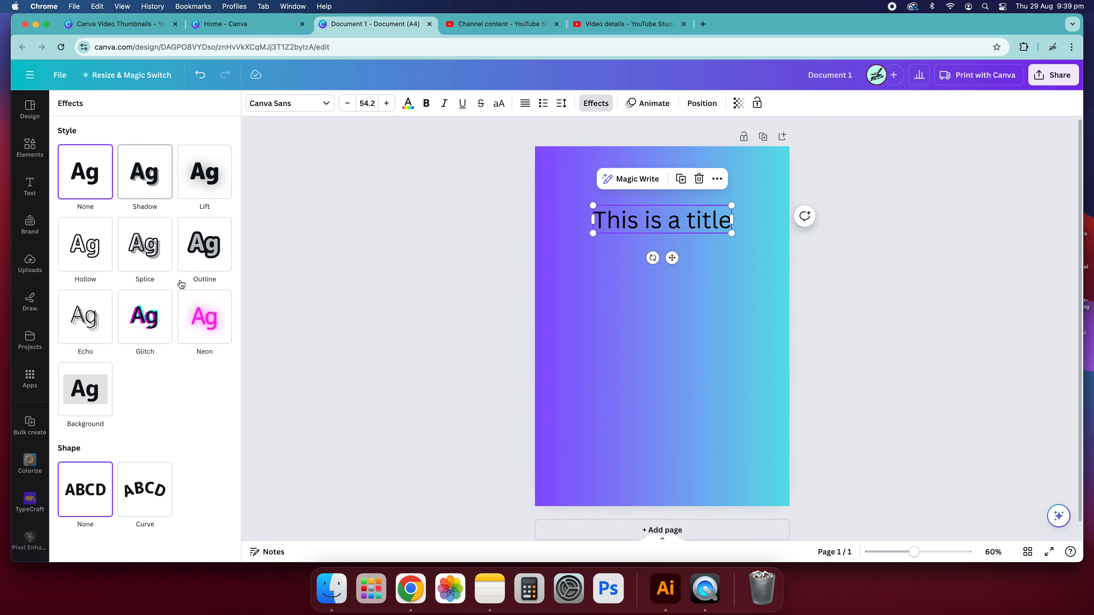
pyautogui.click(90, 405)
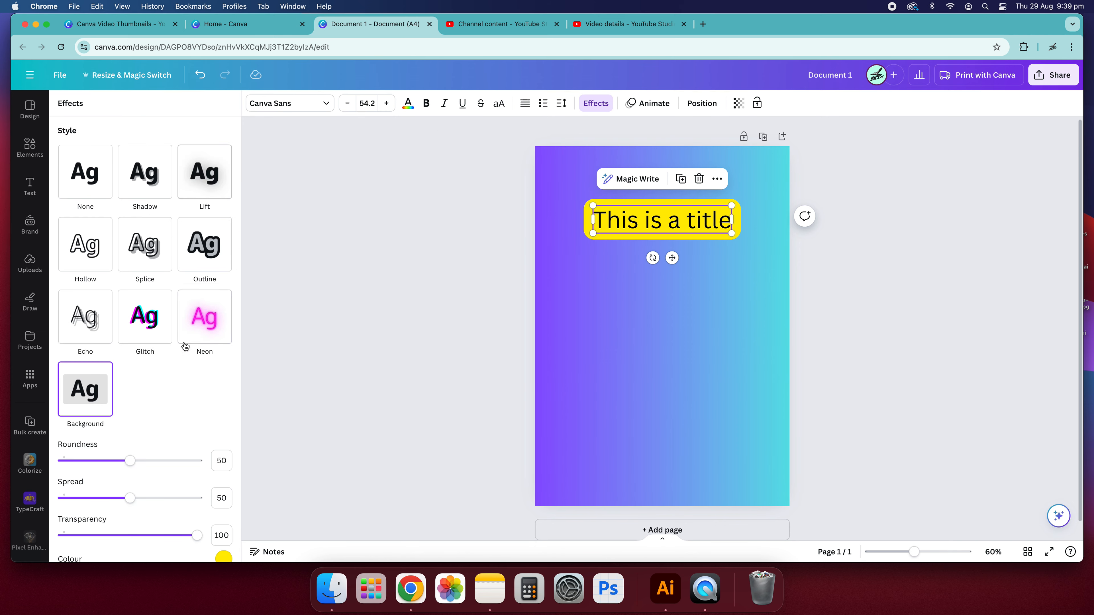
pyautogui.scroll(-3, 133, 411)
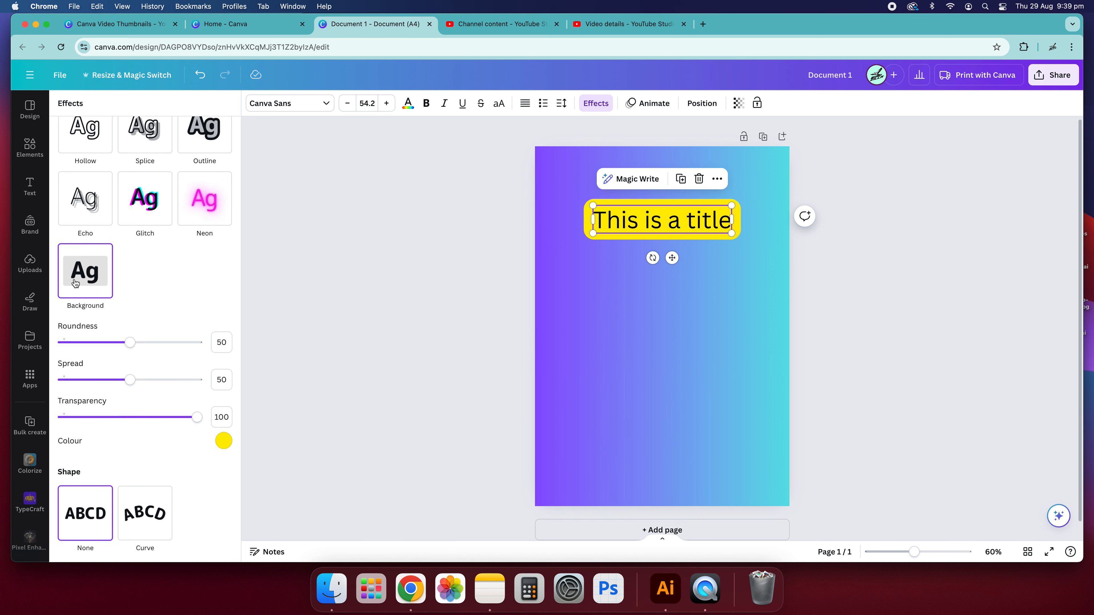
pyautogui.scroll(3, 145, 224)
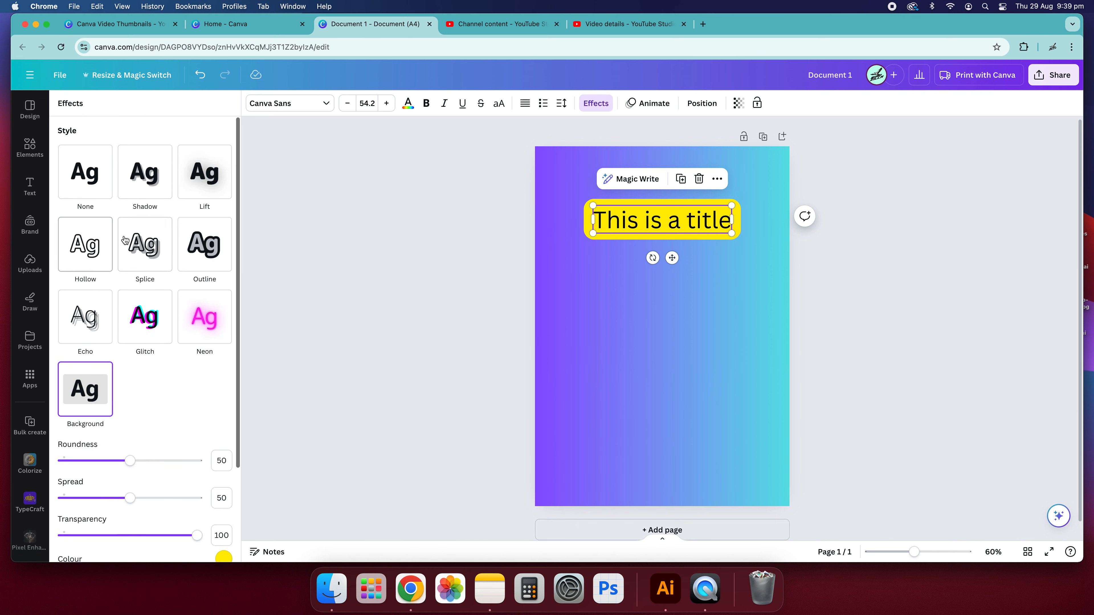
pyautogui.click(84, 173)
pyautogui.click(475, 295)
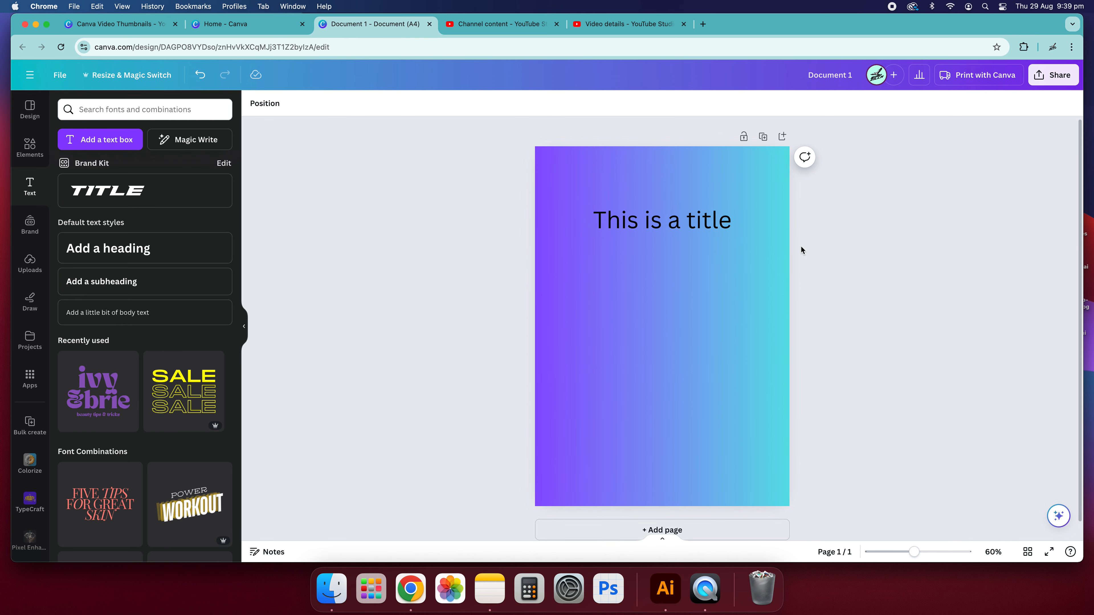
# Change the title's text colour to white.
pyautogui.click(629, 224)
pyautogui.click(408, 104)
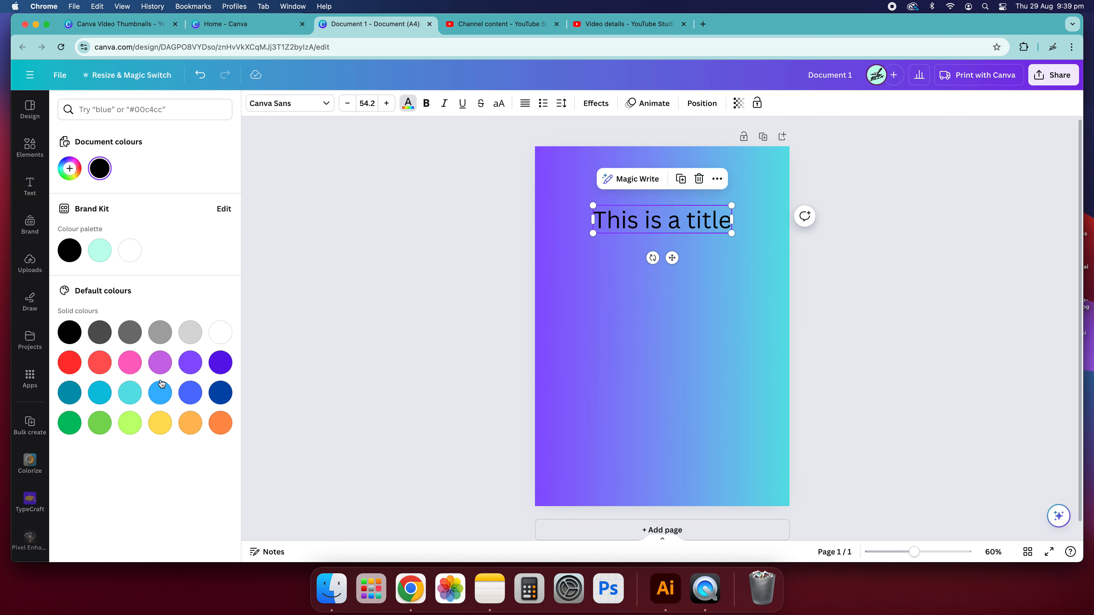
pyautogui.click(228, 339)
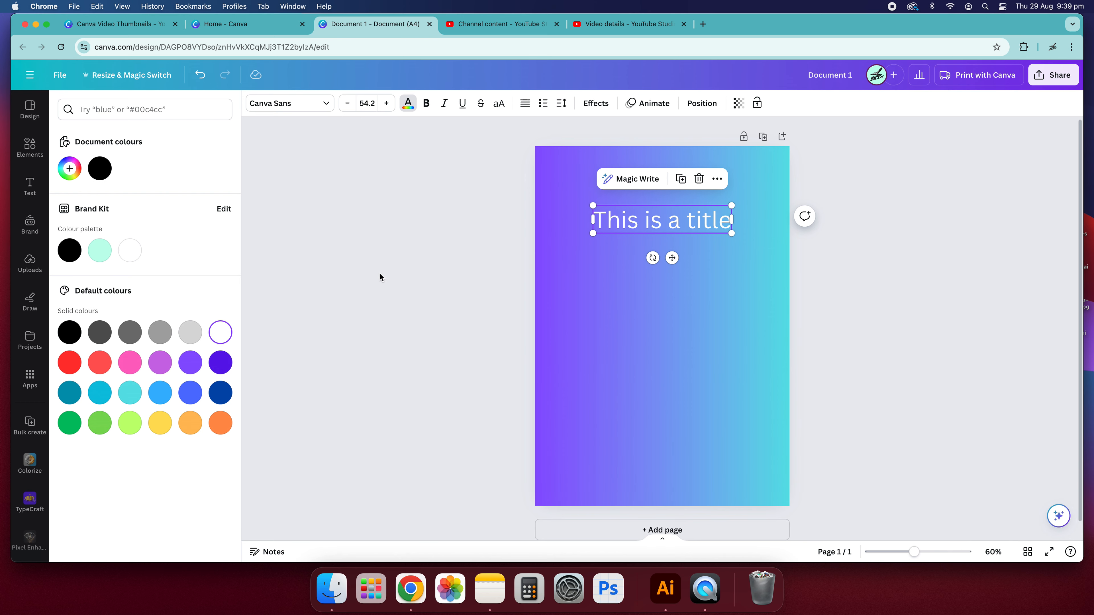
pyautogui.click(379, 277)
# Duplicate the title and move the copy just below the original.
pyautogui.click(688, 215)
pyautogui.click(873, 309)
pyautogui.click(691, 226)
pyautogui.click(746, 375)
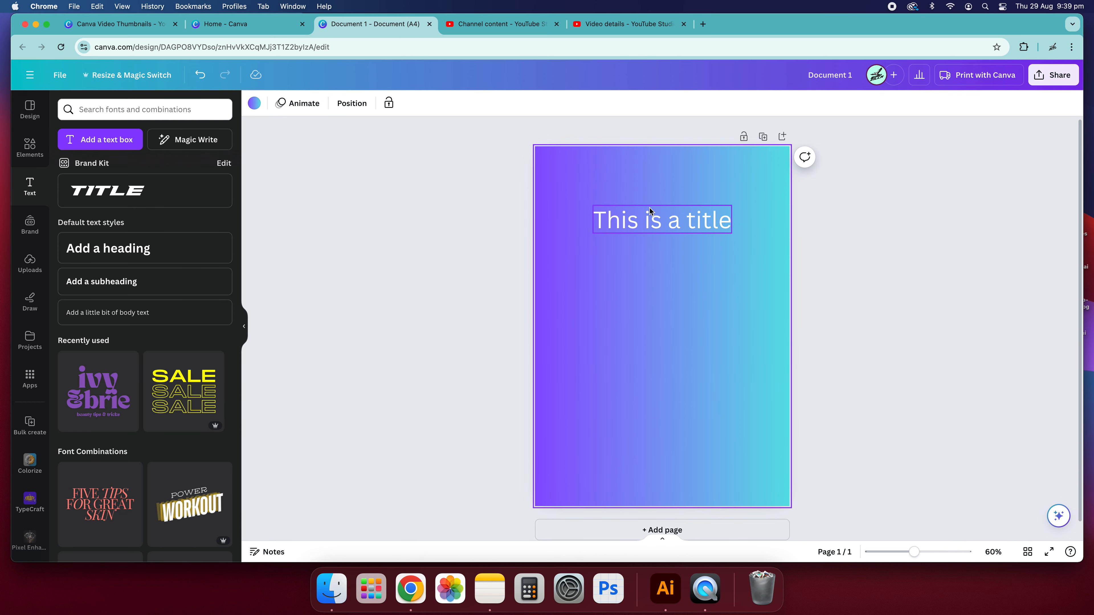
pyautogui.click(654, 223)
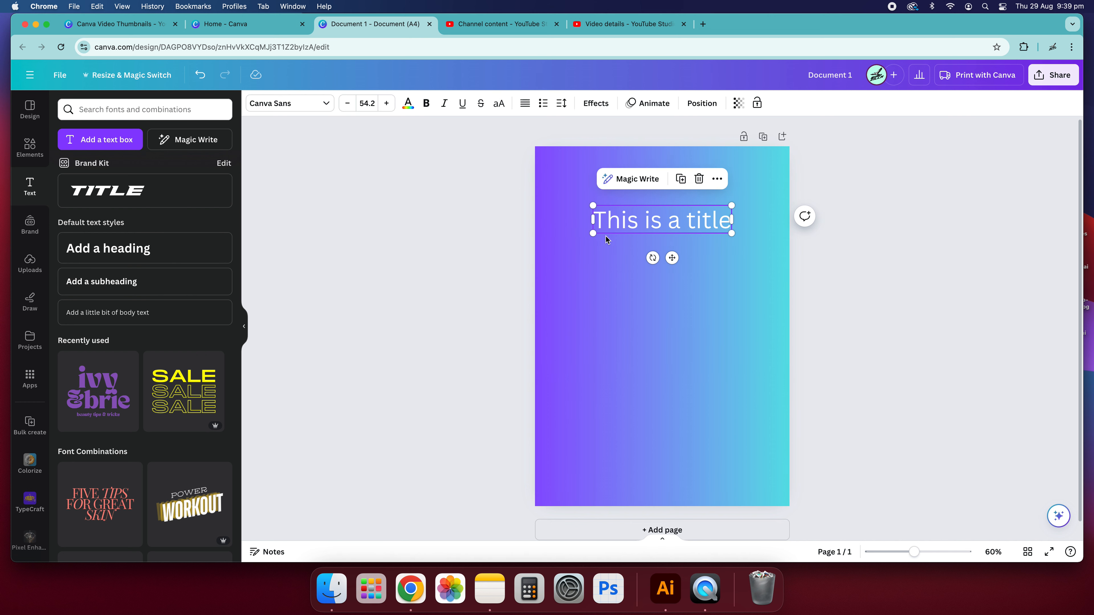
pyautogui.press('super+d')
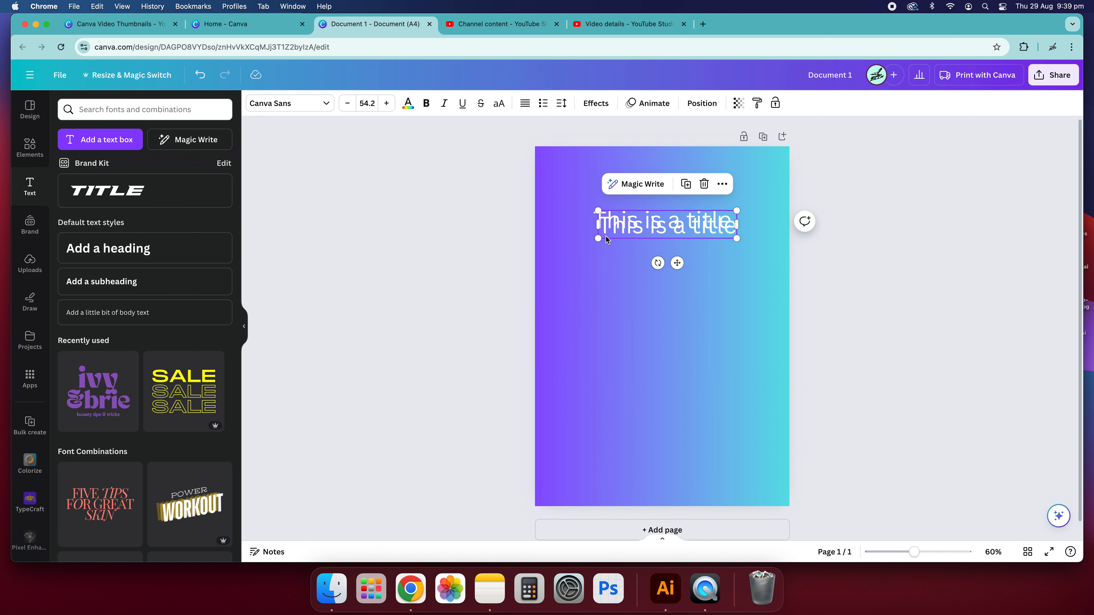
pyautogui.moveTo(639, 227); pyautogui.dragTo(640, 264)
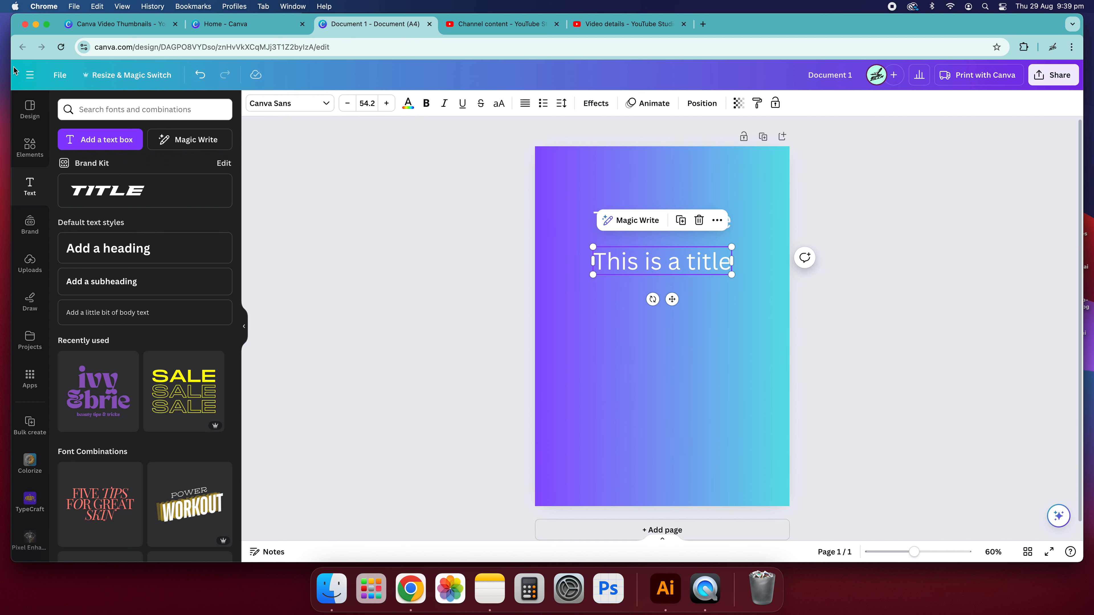
pyautogui.click(62, 79)
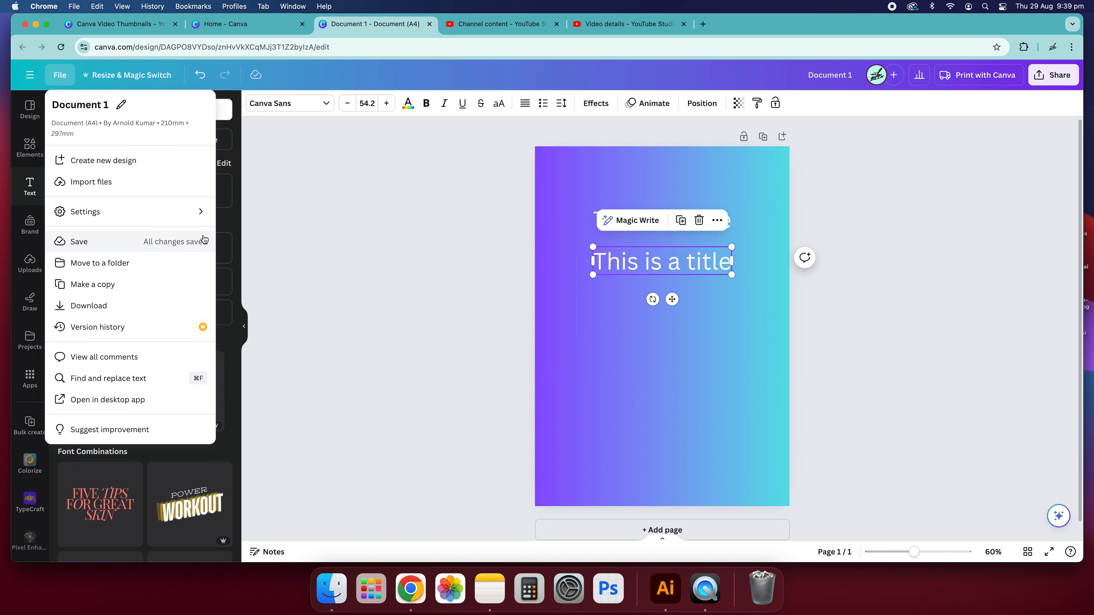
pyautogui.moveTo(186, 212)
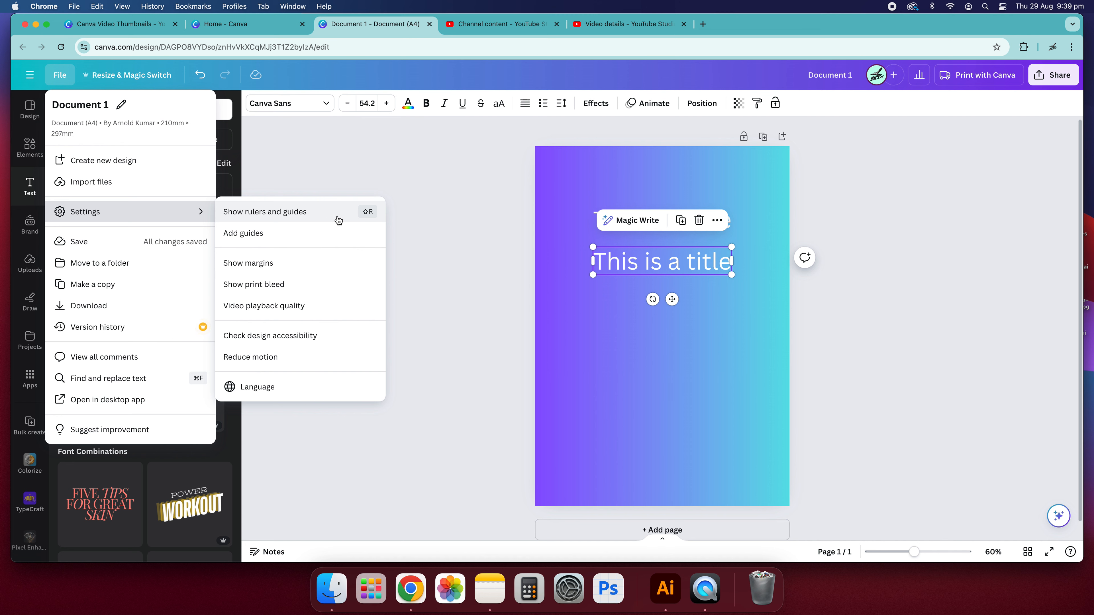
pyautogui.click(486, 258)
pyautogui.click(486, 258)
# Generate a continuation paragraph from the duplicated title with Magic Write's Continue writing and move it lower on the page.
pyautogui.click(657, 267)
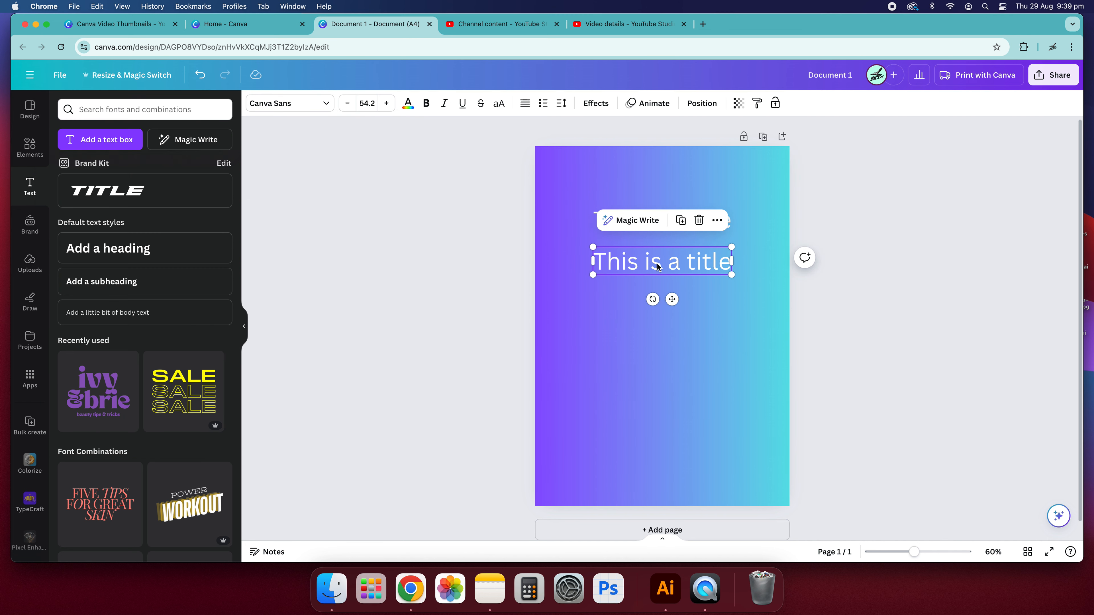
pyautogui.click(659, 220)
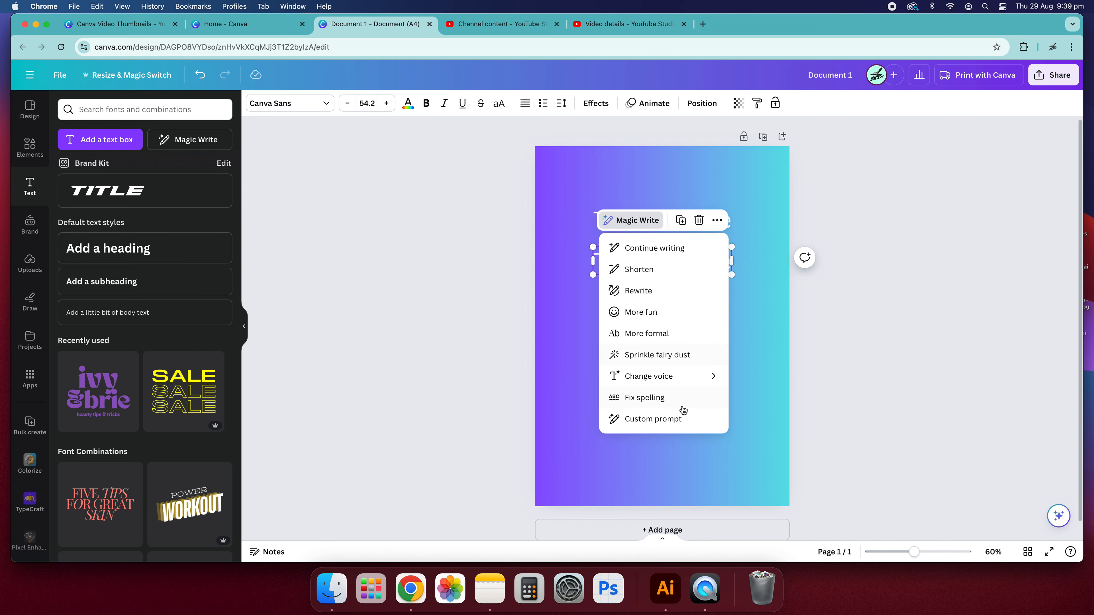
pyautogui.click(650, 249)
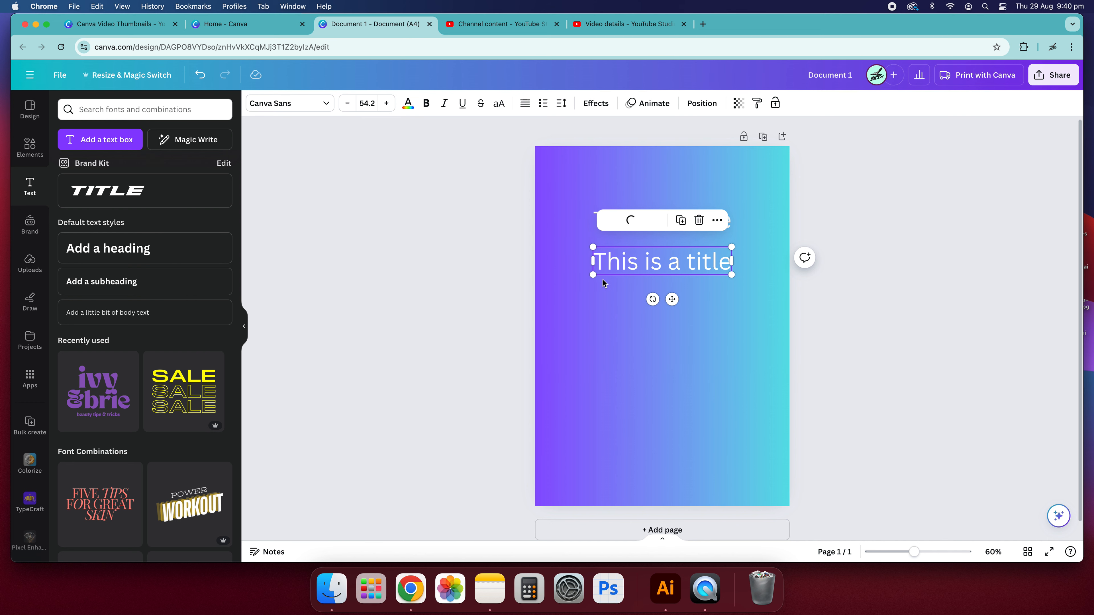
pyautogui.click(912, 341)
pyautogui.moveTo(761, 316); pyautogui.dragTo(755, 355)
# Delete the duplicated title text.
pyautogui.click(710, 255)
pyautogui.click(728, 260)
pyautogui.click(730, 259)
pyautogui.press('Delete')
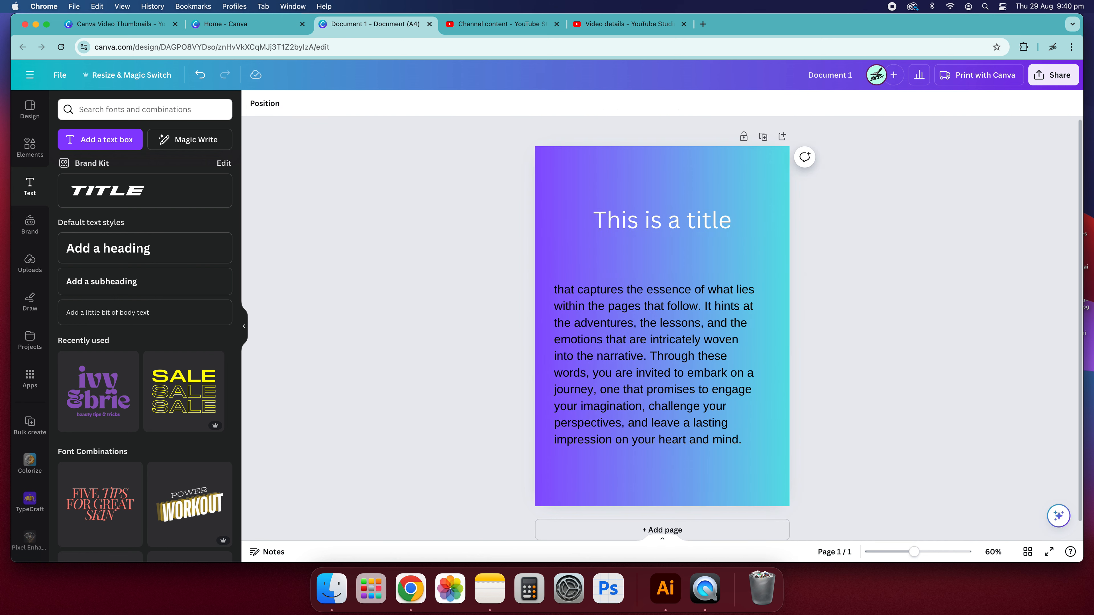
# Set the generated paragraph's text colour to white.
pyautogui.click(669, 352)
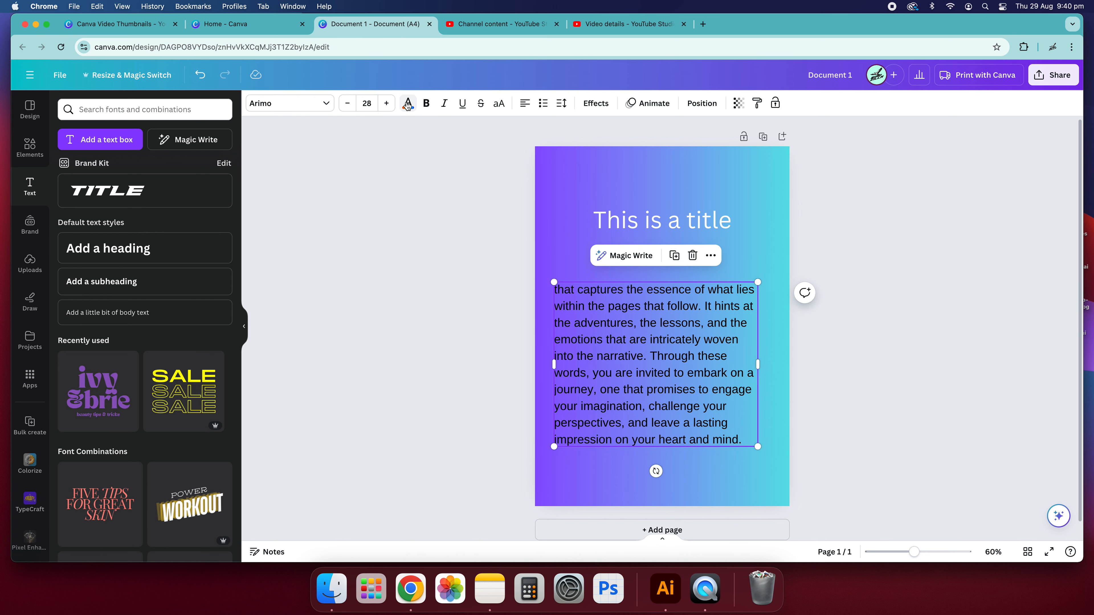
pyautogui.click(407, 105)
pyautogui.click(134, 170)
# Narrow the paragraph box to about half the page width and move it up under the title.
pyautogui.click(719, 400)
pyautogui.moveTo(757, 364); pyautogui.dragTo(666, 364)
pyautogui.click(974, 386)
pyautogui.click(723, 359)
pyautogui.moveTo(611, 335); pyautogui.dragTo(616, 294)
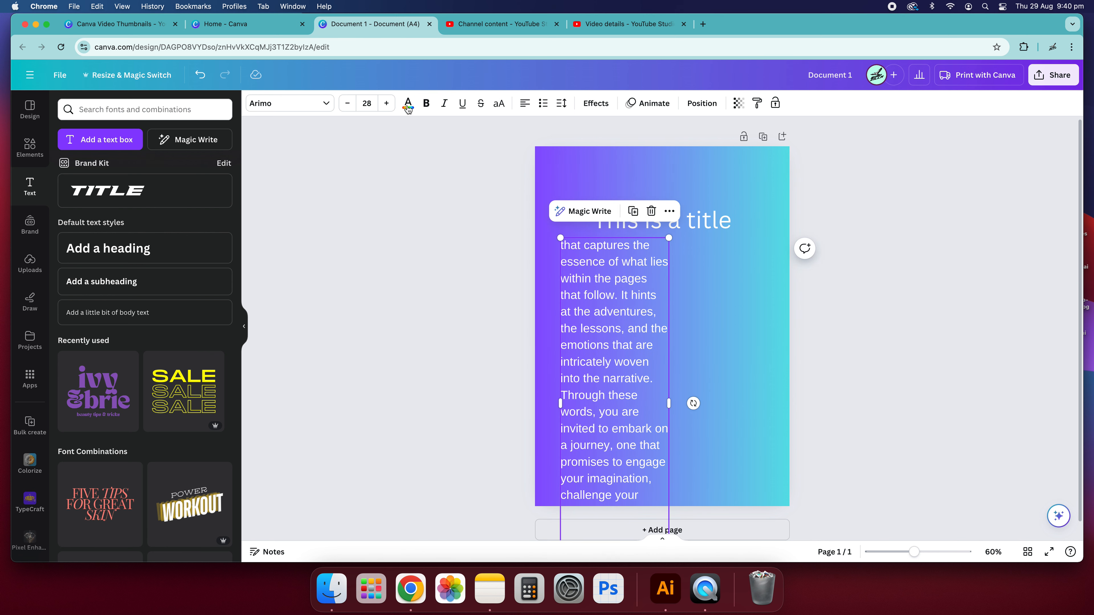
# Reduce the paragraph's font size to 17 and widen its box slightly.
pyautogui.click(347, 104)
pyautogui.click(347, 104)
pyautogui.click(347, 103)
pyautogui.click(347, 104)
pyautogui.moveTo(662, 299); pyautogui.dragTo(712, 310)
# Duplicate the paragraph to form a second column beside the first.
pyautogui.press('super+d')
pyautogui.click(905, 323)
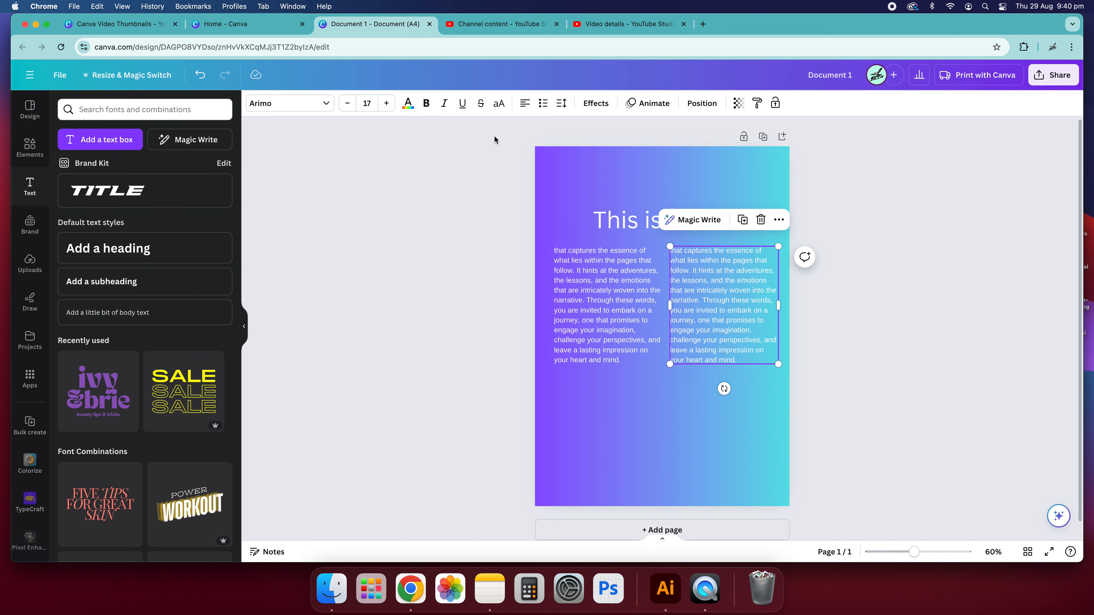
# Move the title left so it aligns with the first text column.
pyautogui.moveTo(631, 231); pyautogui.dragTo(596, 222)
pyautogui.click(848, 302)
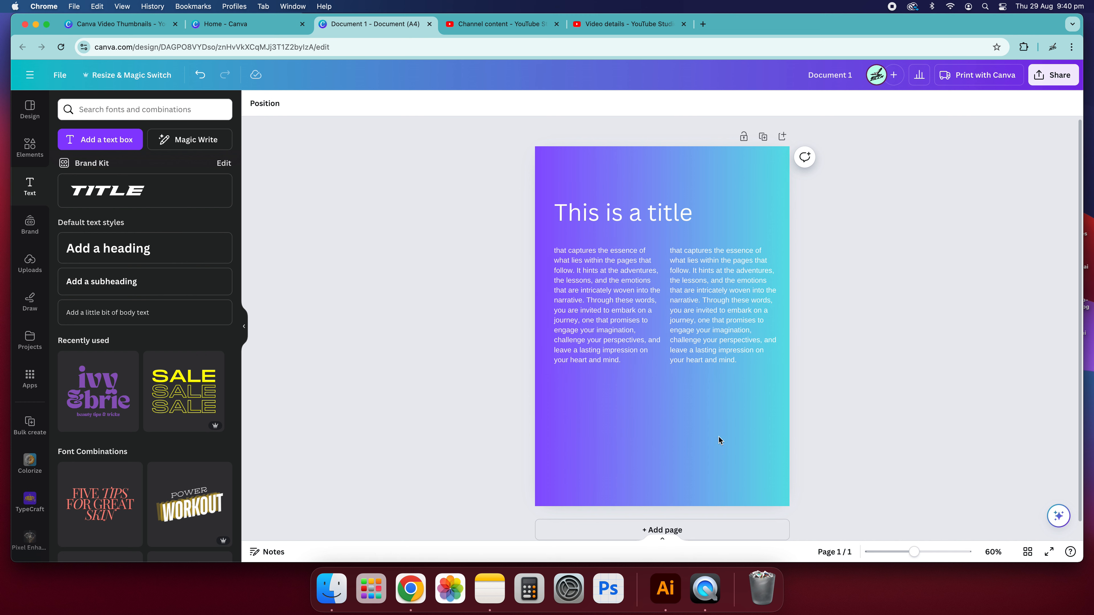
# Show the page thumbnails and add a second page.
pyautogui.click(662, 542)
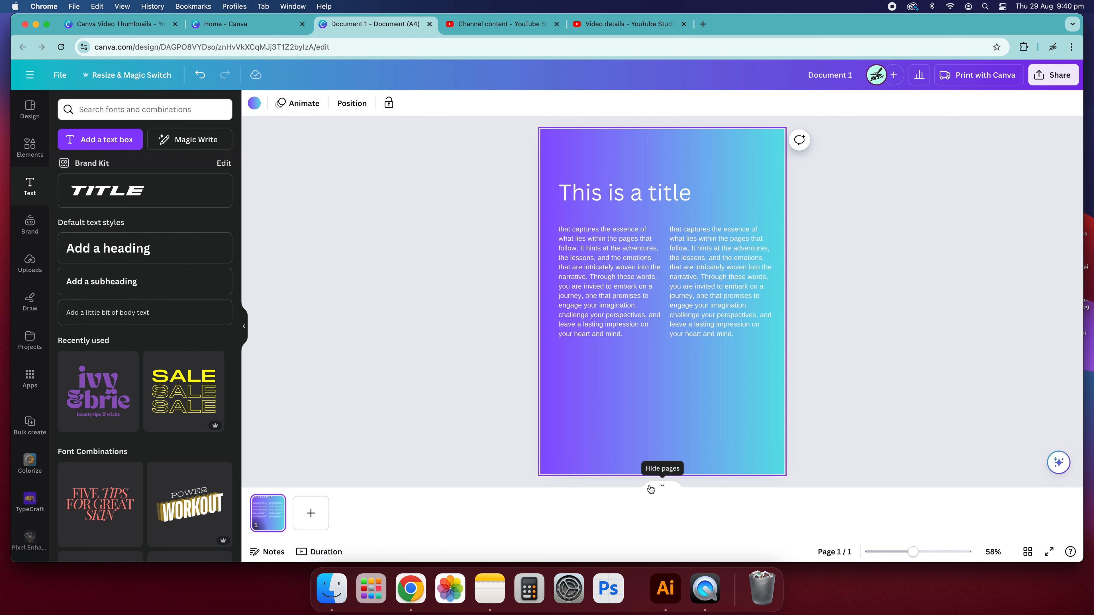
pyautogui.click(658, 489)
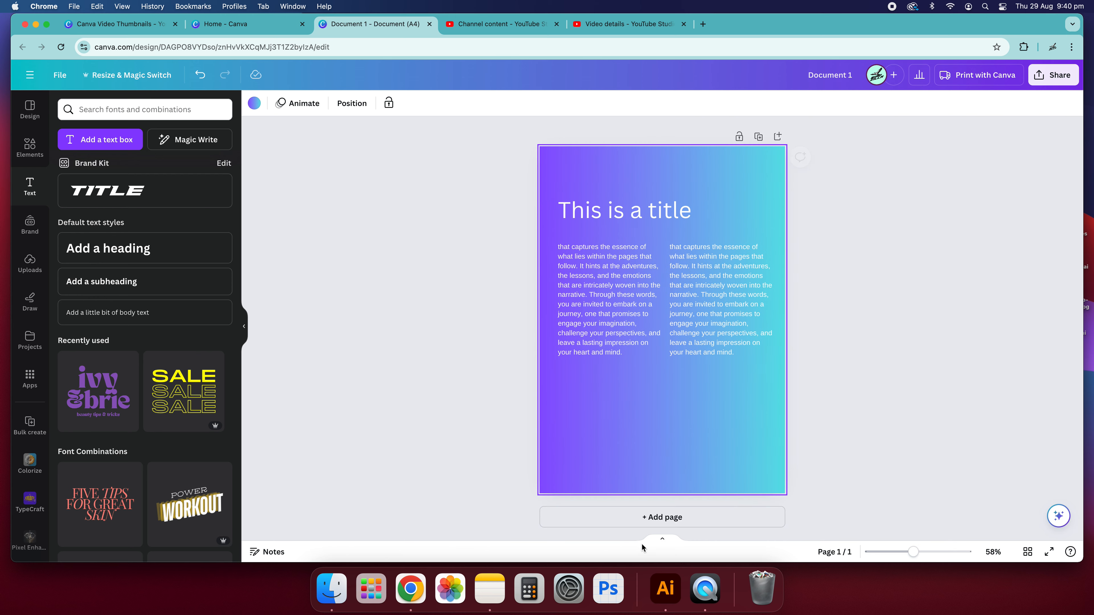
pyautogui.click(664, 542)
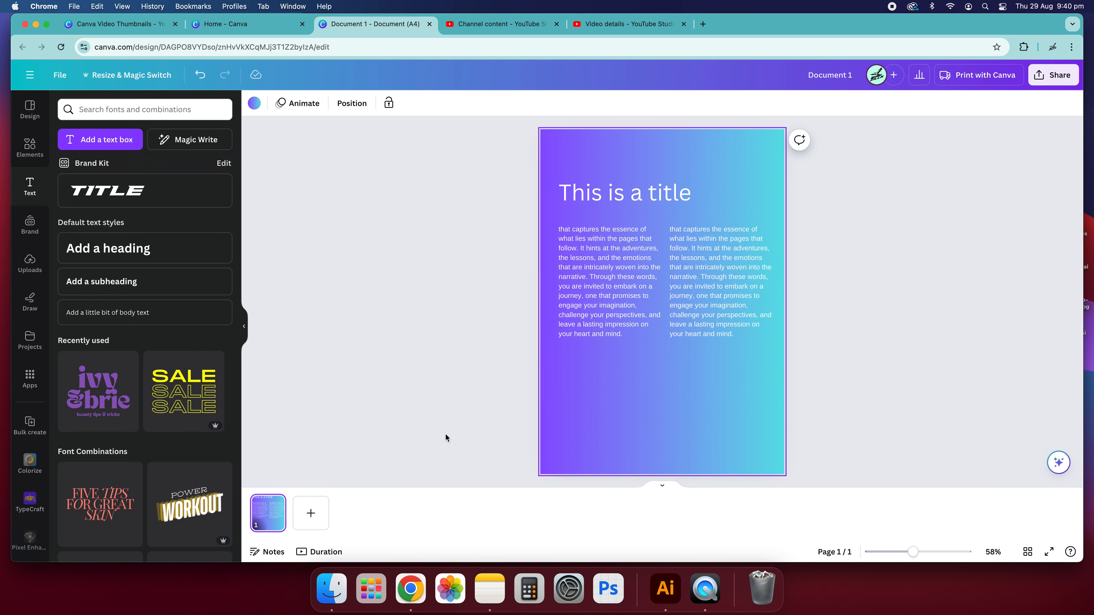
pyautogui.click(311, 520)
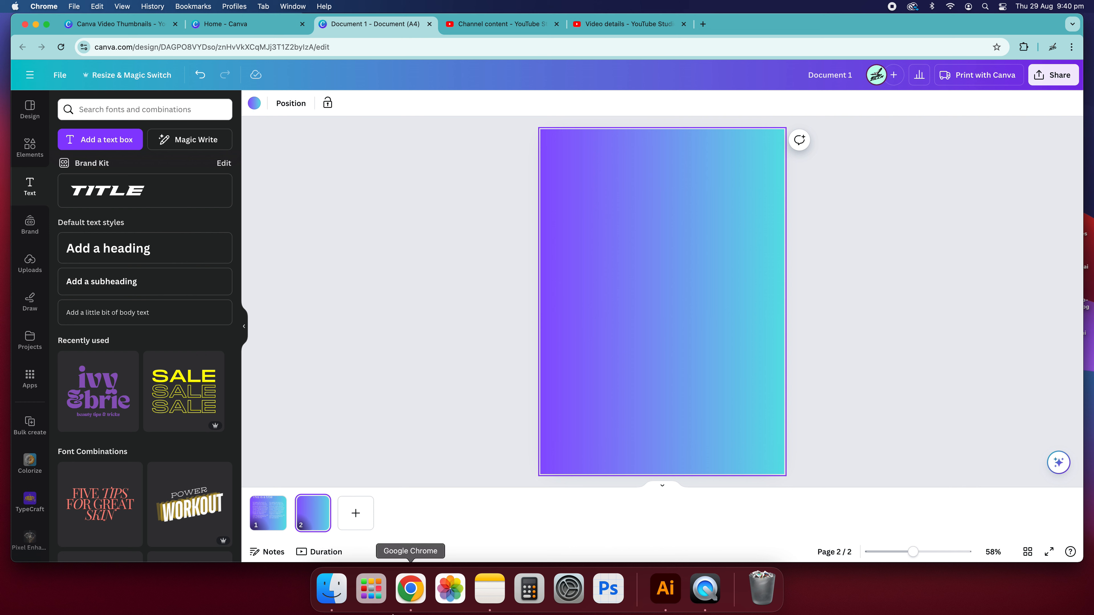
# Switch to the duration timeline view and scrub the playhead back to the start.
pyautogui.click(319, 552)
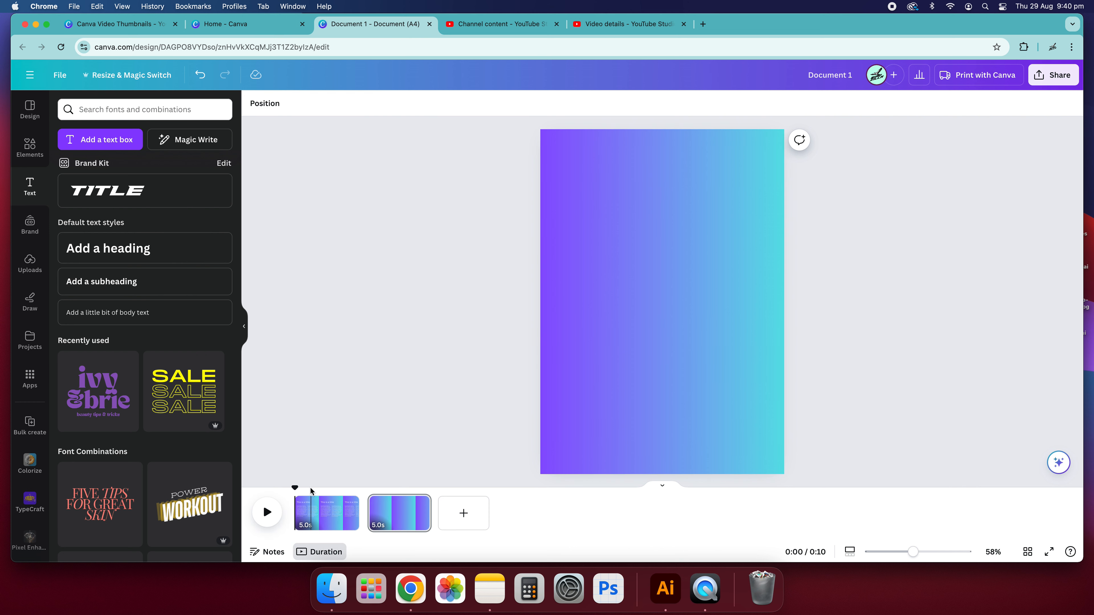
pyautogui.moveTo(295, 487)
pyautogui.mouseDown()
pyautogui.moveTo(424, 494)
pyautogui.moveTo(289, 504)
pyautogui.mouseUp()
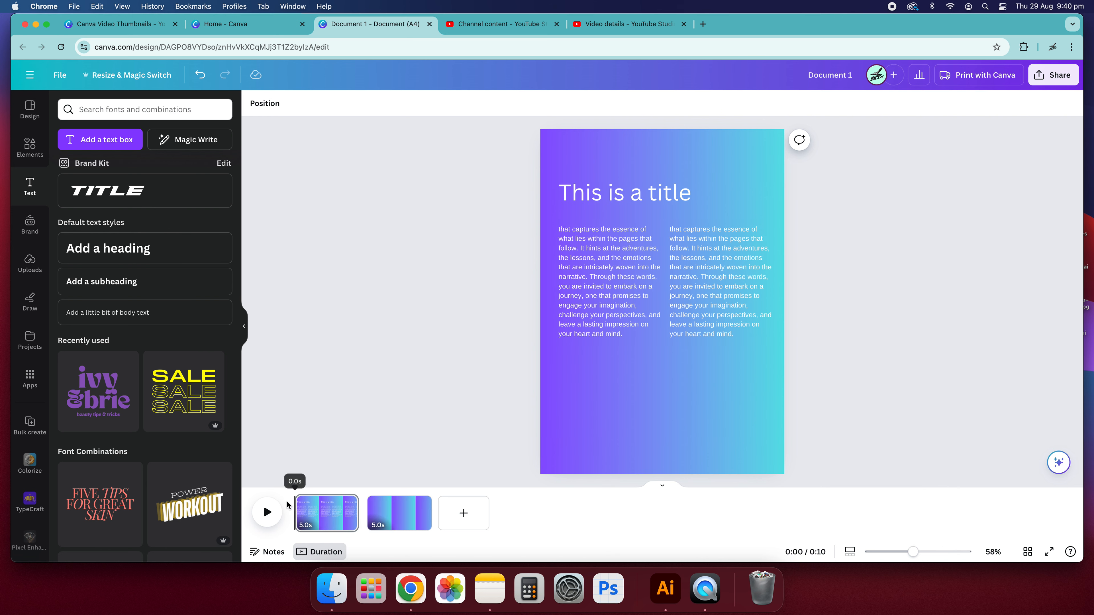
# Switch back to the page thumbnails view and delete the second page.
pyautogui.click(323, 553)
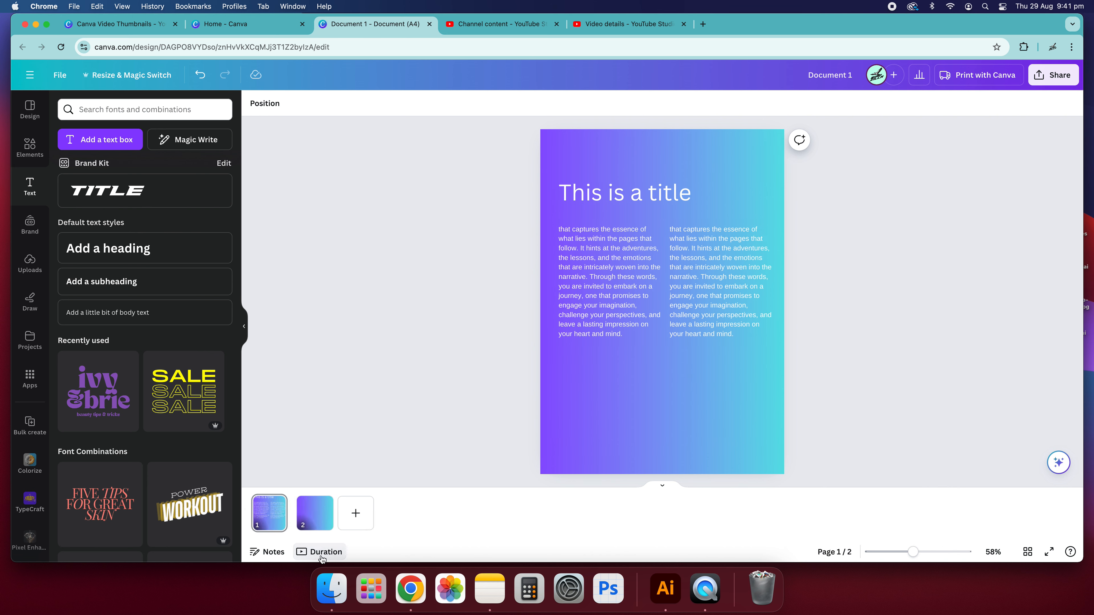
pyautogui.click(664, 488)
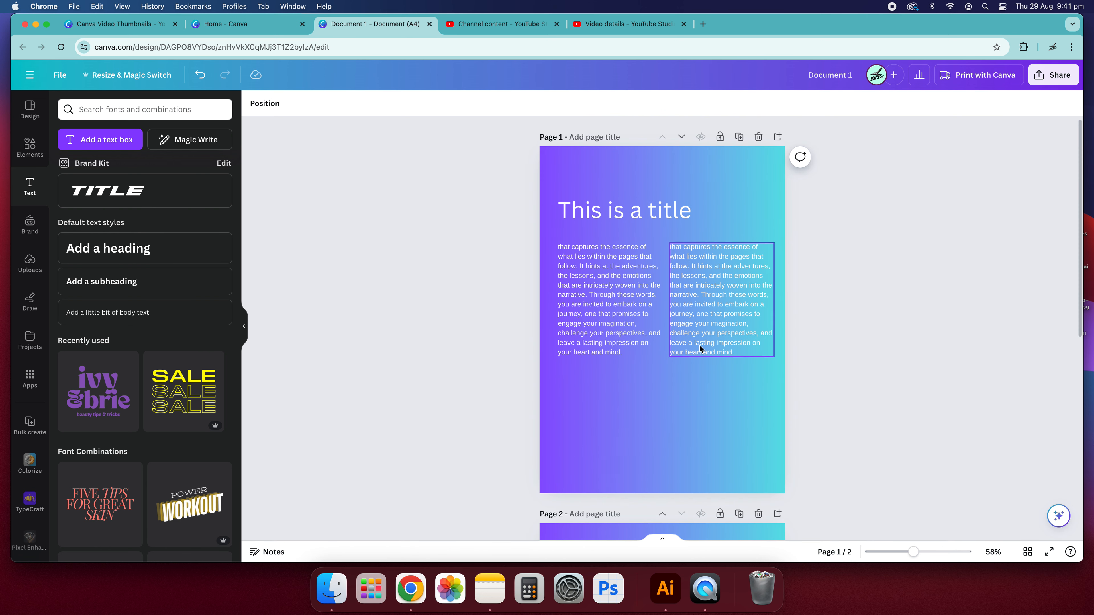
pyautogui.scroll(-5, 773, 384)
pyautogui.scroll(5, 773, 384)
pyautogui.scroll(-5, 773, 384)
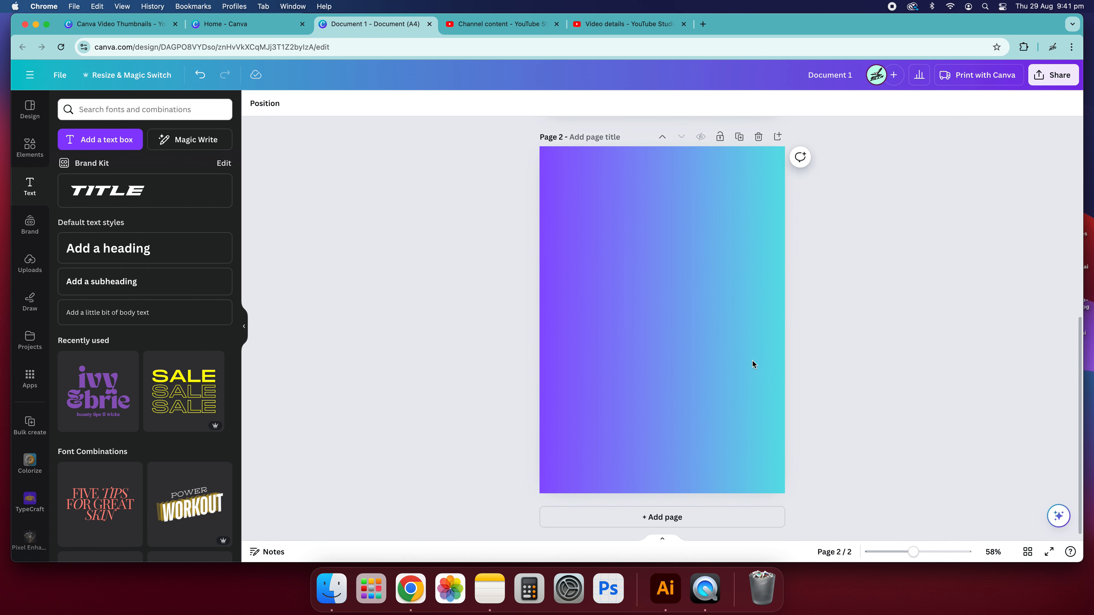
pyautogui.click(758, 137)
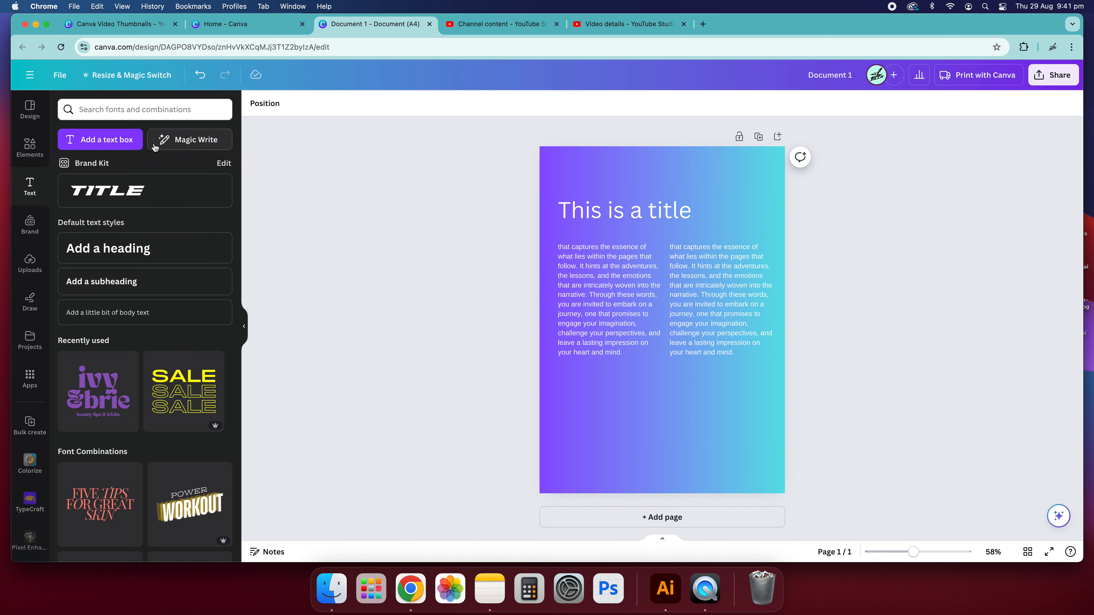
# Search the elements library for squigle graphics and place the orange arc pattern at the page's bottom-left corner.
pyautogui.click(30, 149)
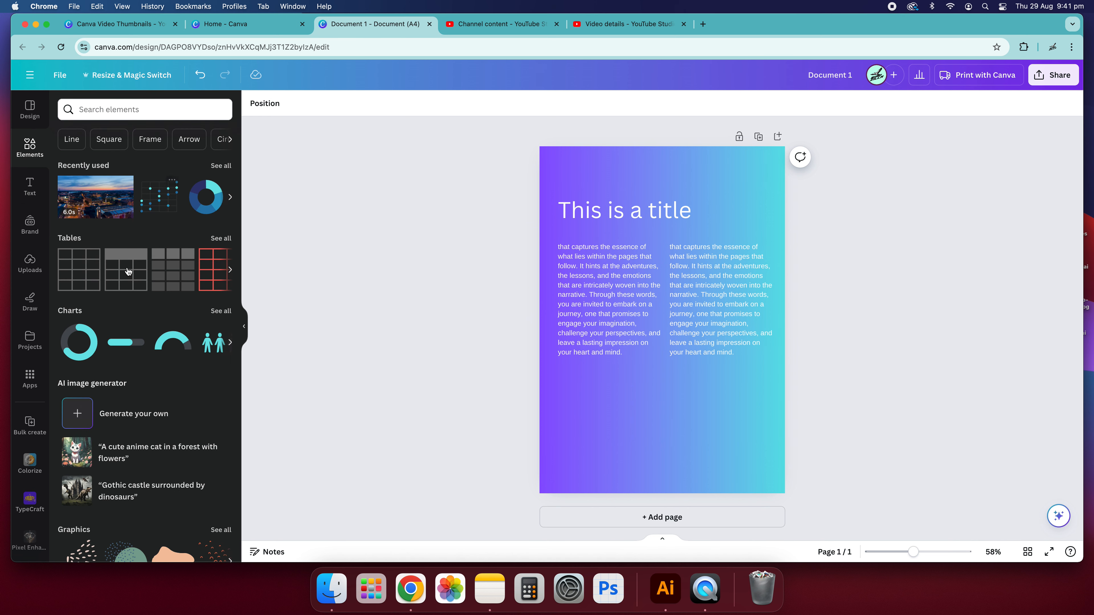
pyautogui.scroll(-8, 127, 270)
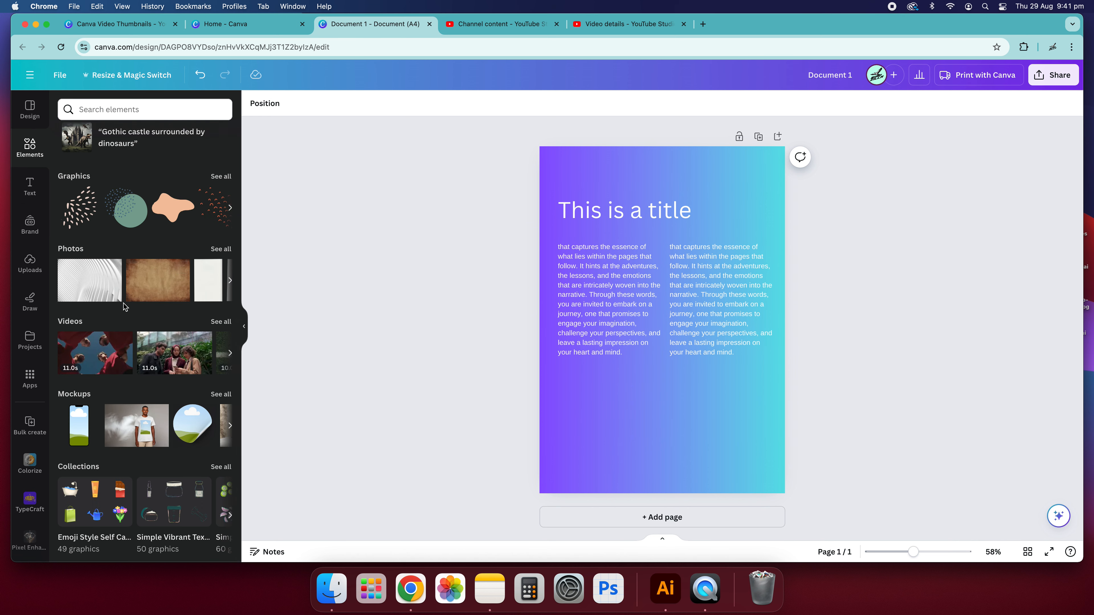
pyautogui.scroll(8, 122, 303)
pyautogui.click(134, 110)
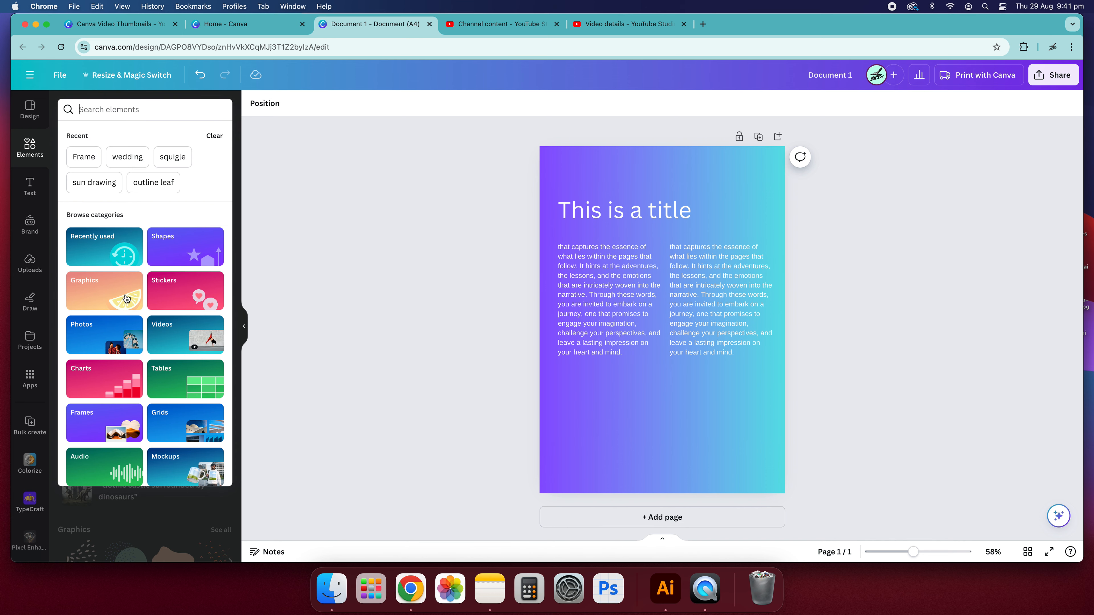
pyautogui.click(124, 109)
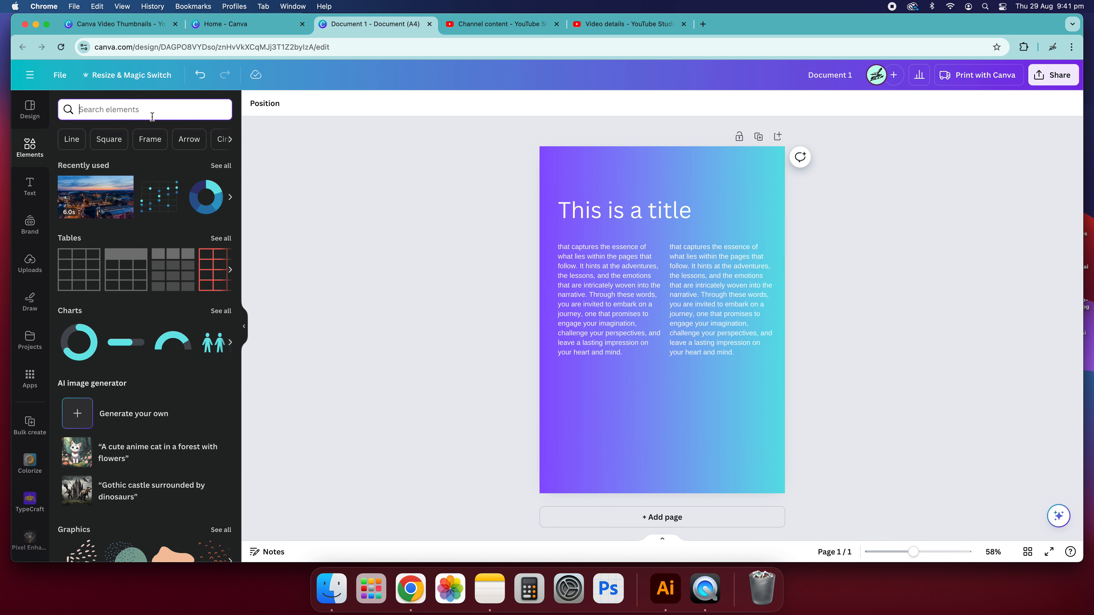
pyautogui.click(155, 108)
pyautogui.click(172, 156)
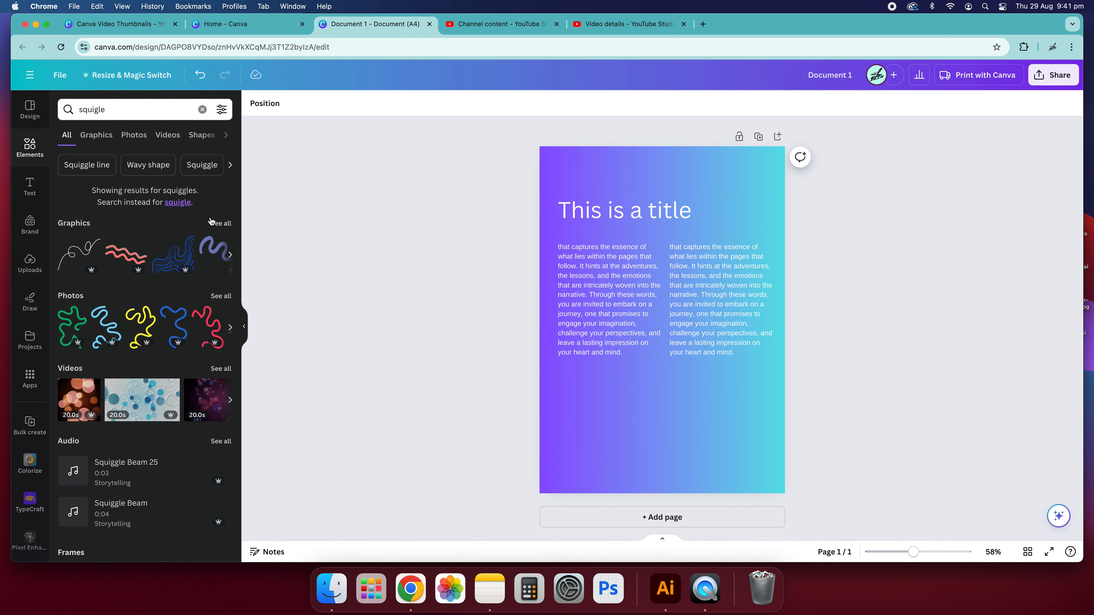
pyautogui.click(219, 225)
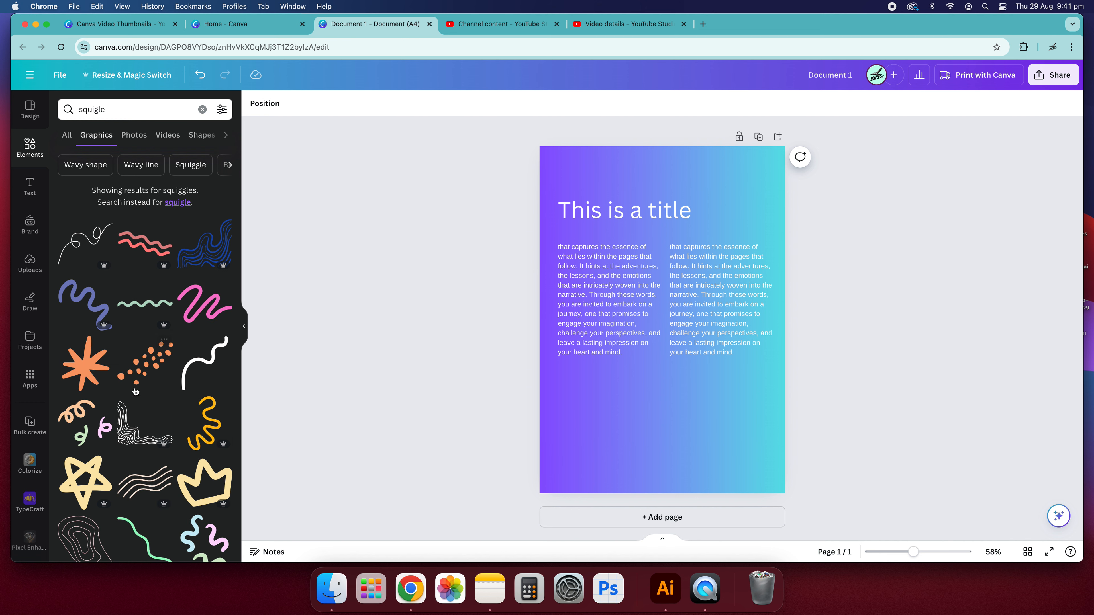
pyautogui.scroll(-5, 140, 370)
pyautogui.scroll(-5, 172, 405)
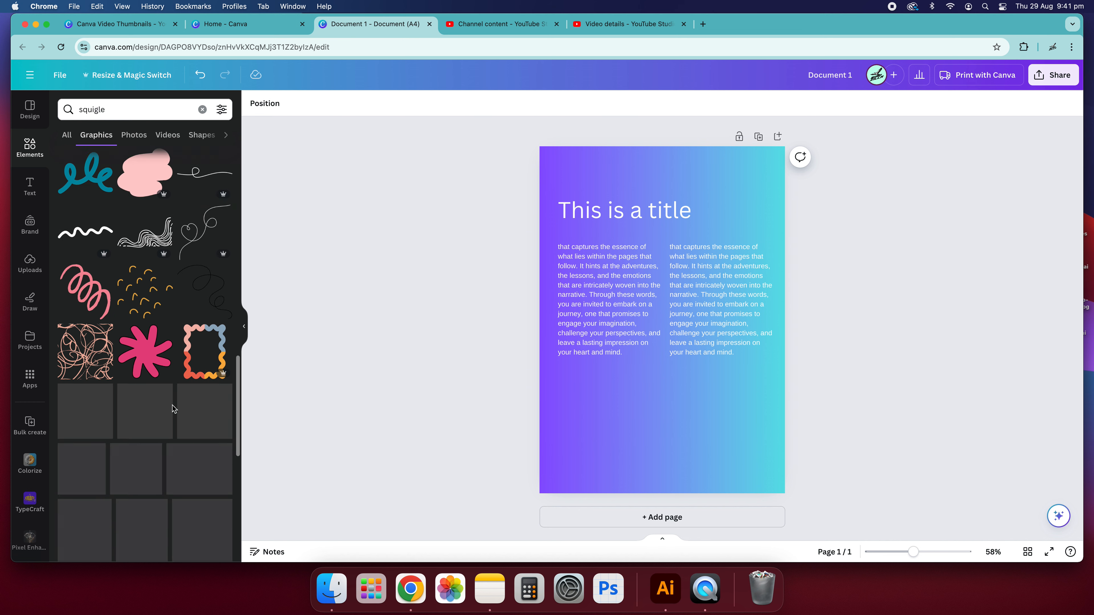
pyautogui.click(148, 256)
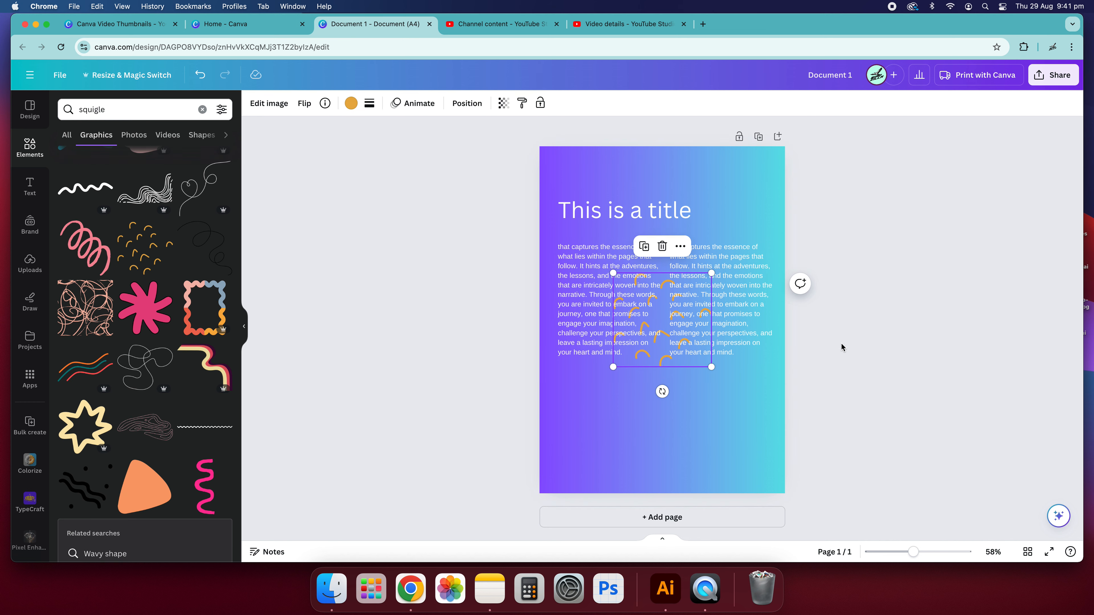
pyautogui.moveTo(659, 327); pyautogui.dragTo(566, 502)
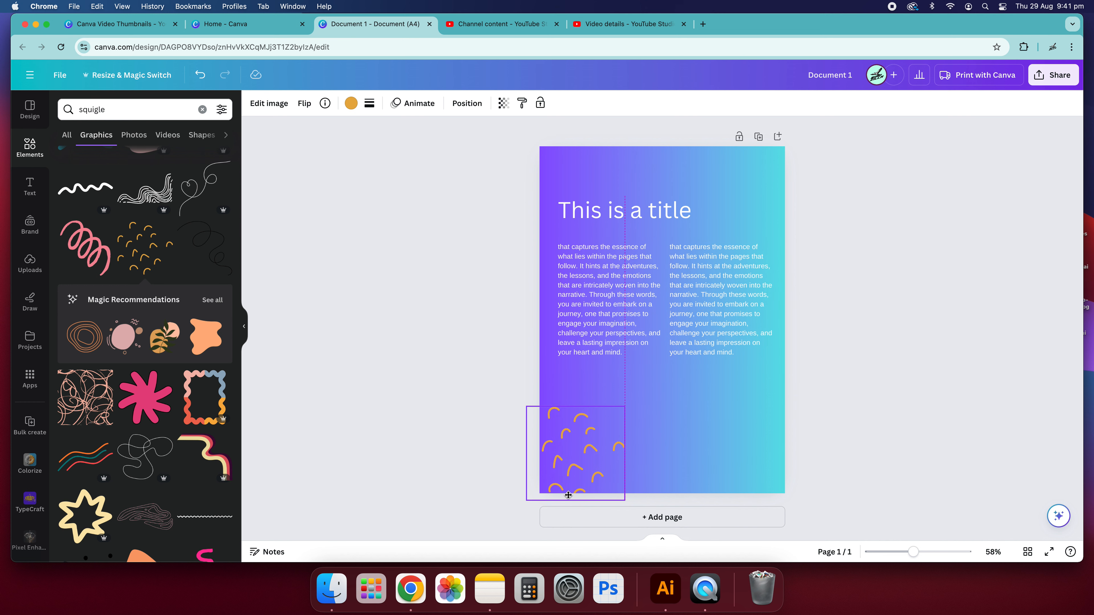
# Recolour the arc pattern white.
pyautogui.click(350, 104)
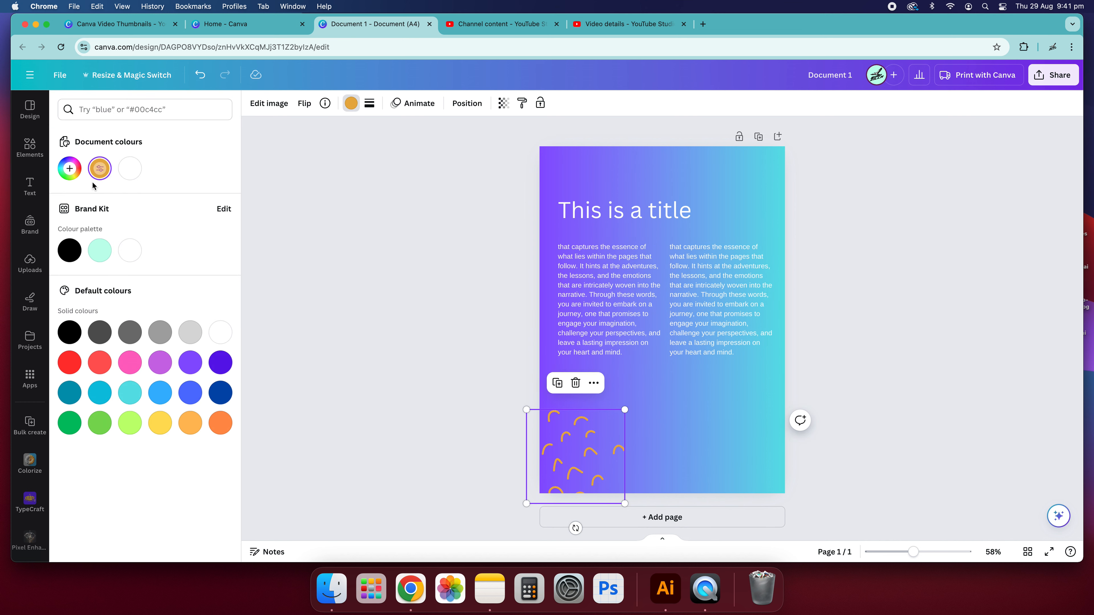
pyautogui.click(139, 176)
pyautogui.click(380, 244)
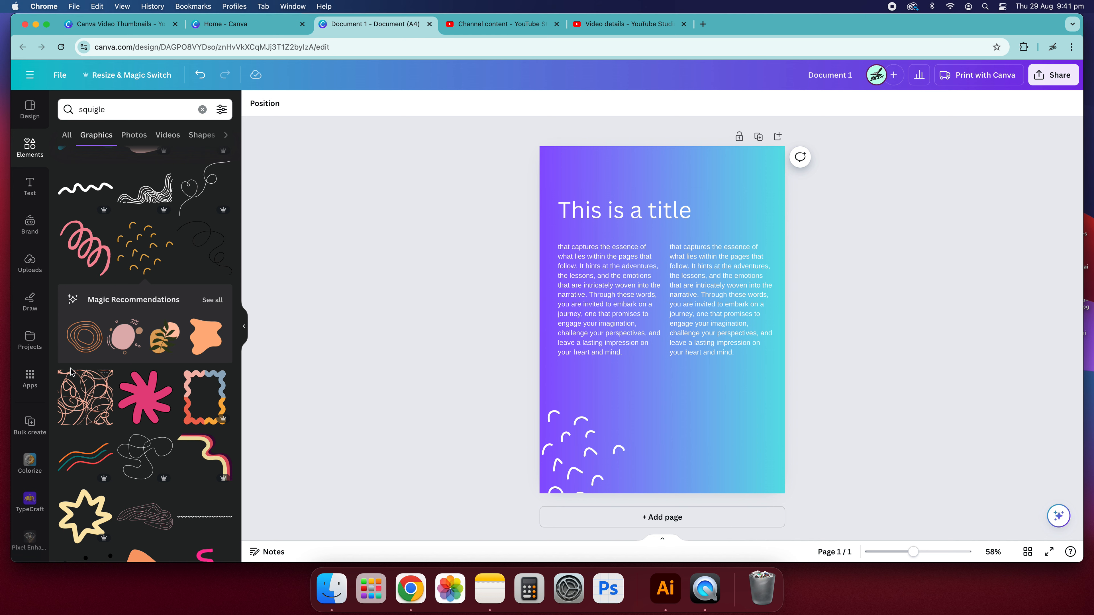
# Add a scattered confetti squiggle graphic at the page's top-right corner.
pyautogui.scroll(-9, 157, 403)
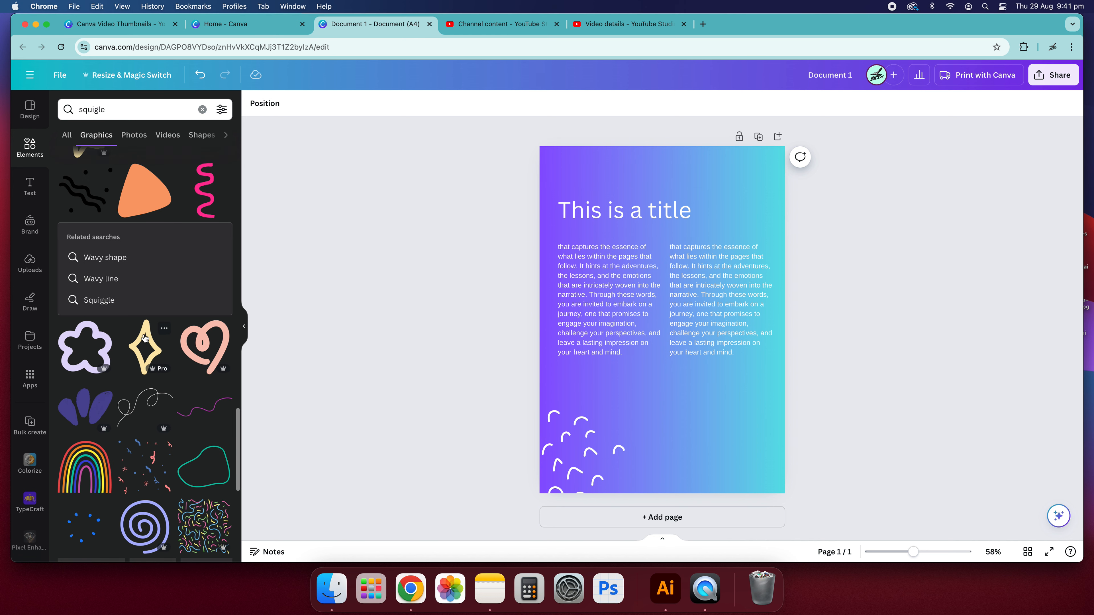
pyautogui.click(143, 474)
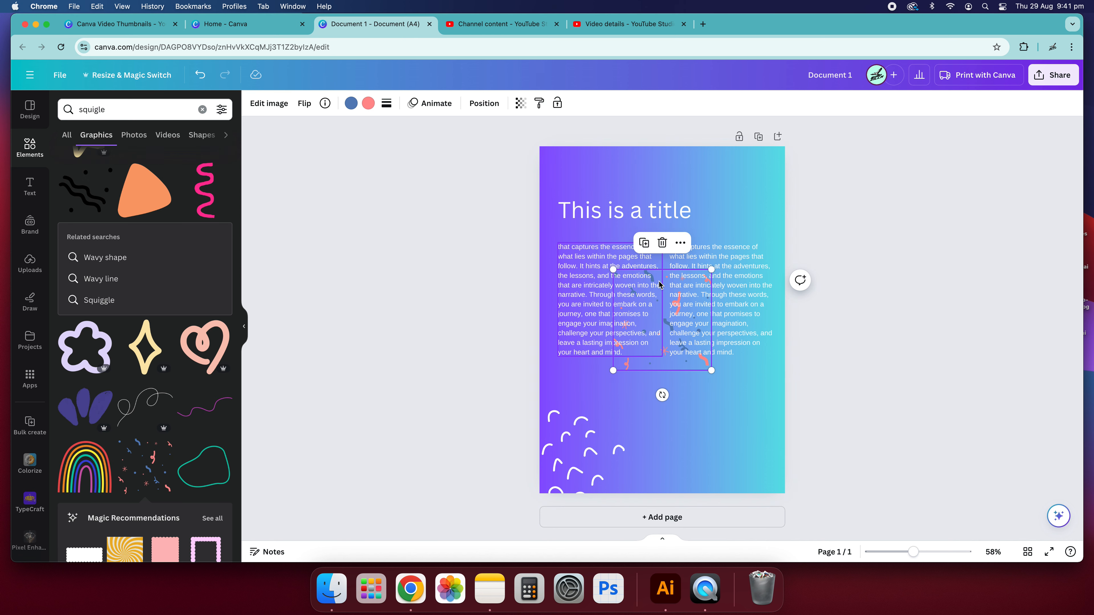
pyautogui.moveTo(629, 373); pyautogui.dragTo(708, 216)
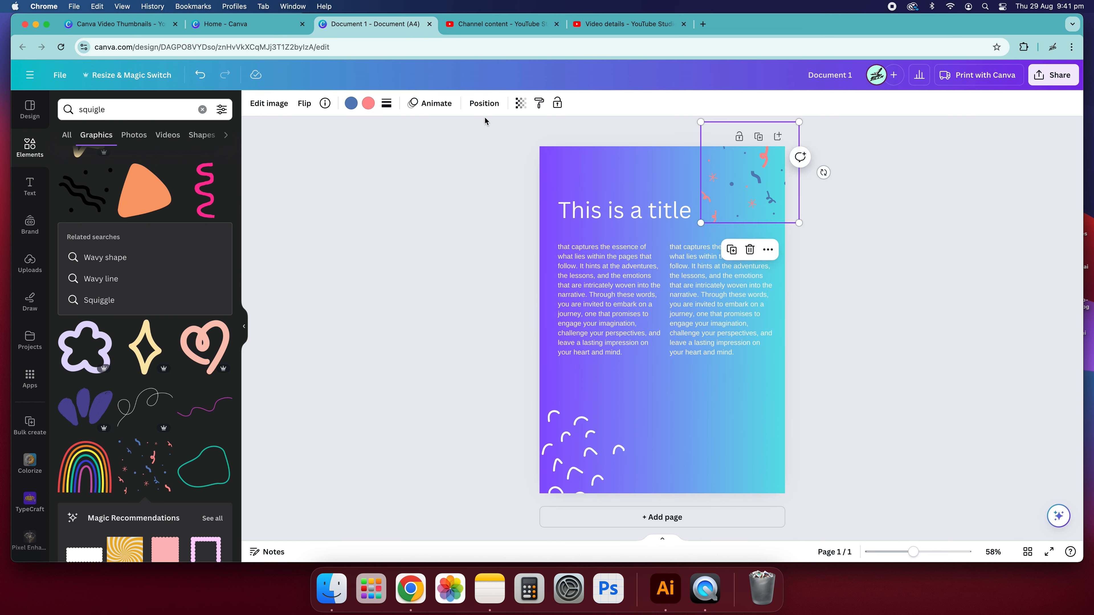
# Set both colours of the confetti graphic to white.
pyautogui.click(351, 103)
pyautogui.click(130, 250)
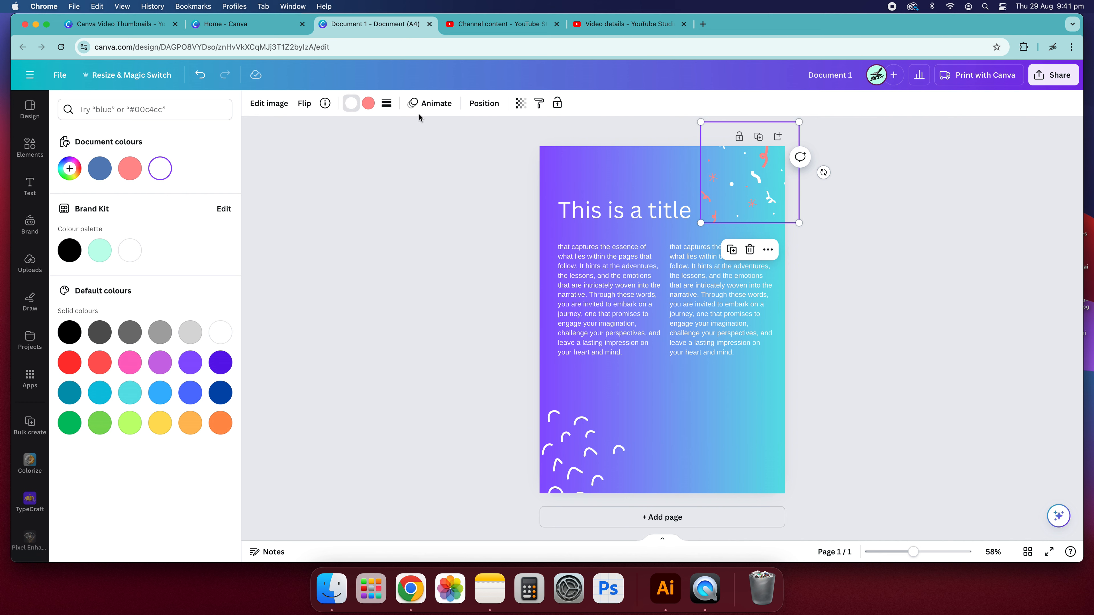
pyautogui.click(366, 104)
pyautogui.click(162, 166)
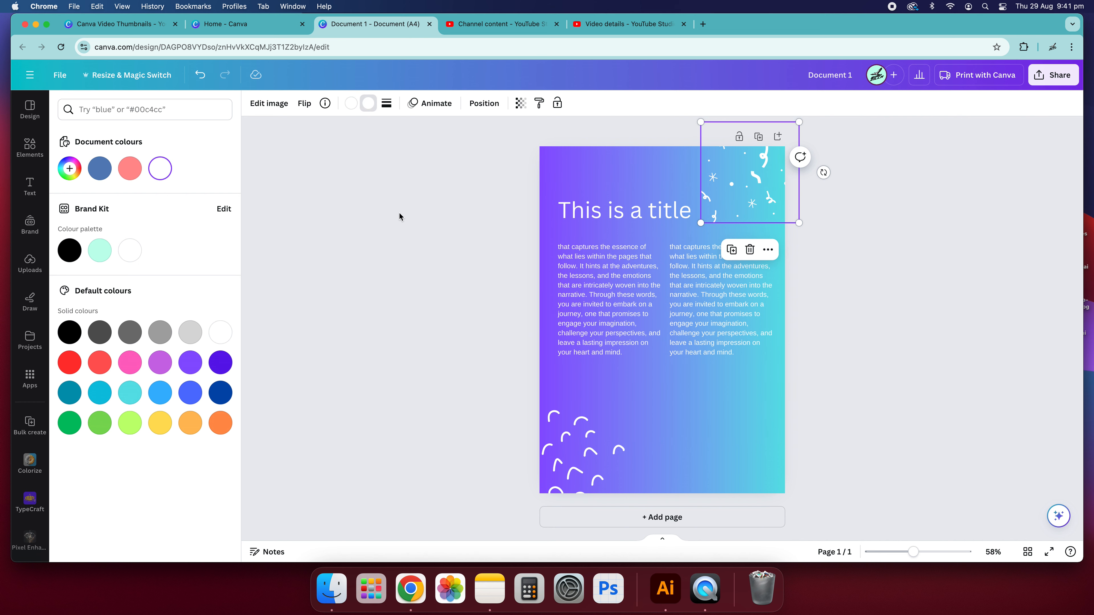
pyautogui.click(400, 216)
# Nudge the confetti graphic further right and the arc pattern slightly lower.
pyautogui.moveTo(739, 188); pyautogui.dragTo(757, 190)
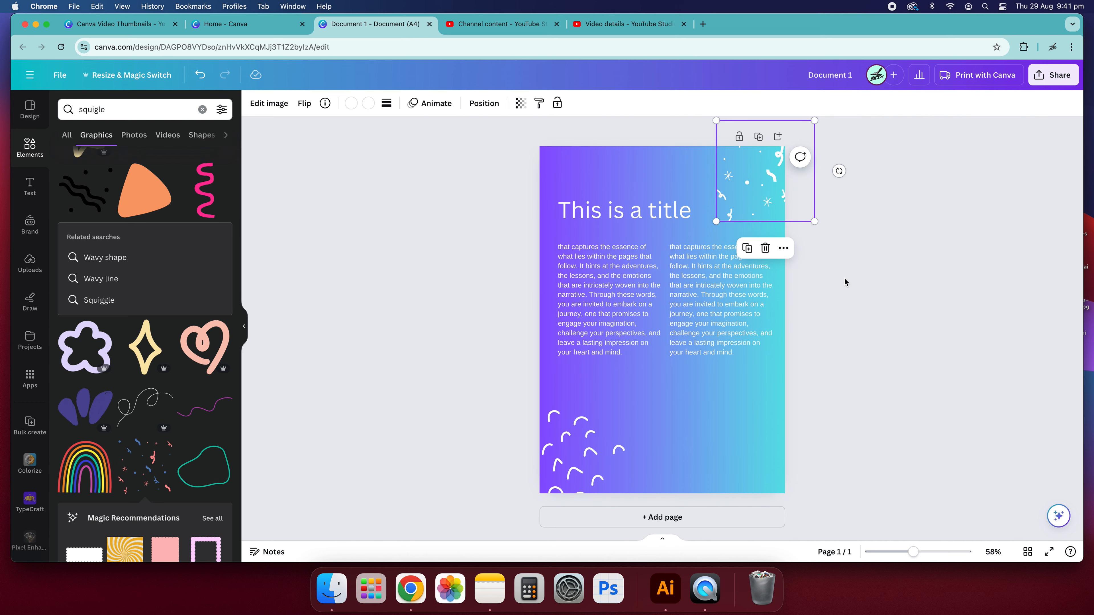
pyautogui.click(847, 278)
pyautogui.moveTo(571, 466); pyautogui.dragTo(568, 475)
pyautogui.click(1006, 415)
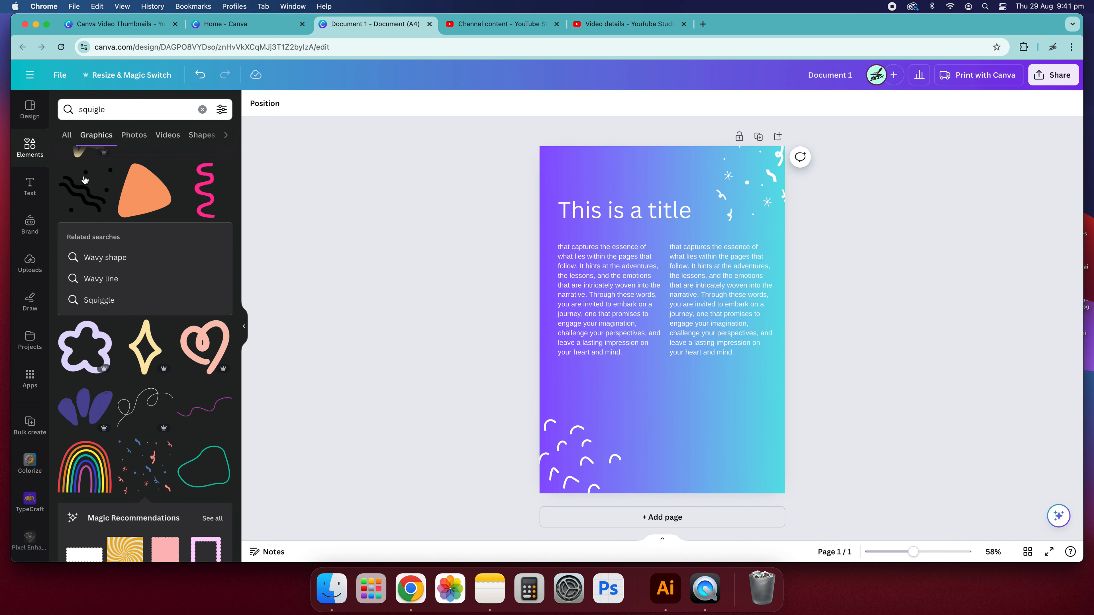
# Clear the search and browse the element categories and graphic collections.
pyautogui.click(201, 109)
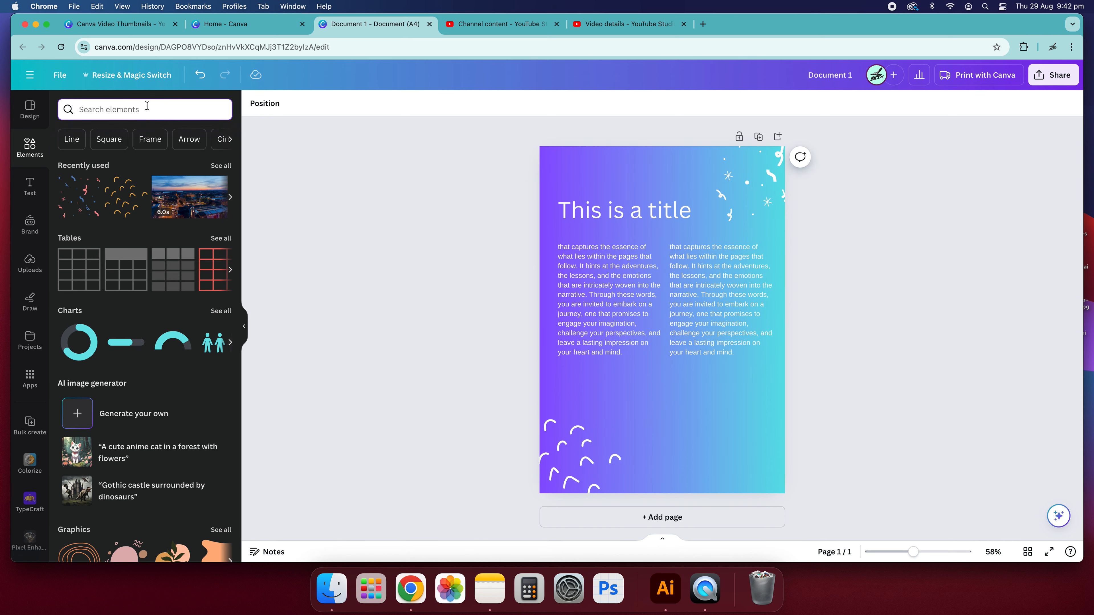
pyautogui.hscroll(10, 188, 142)
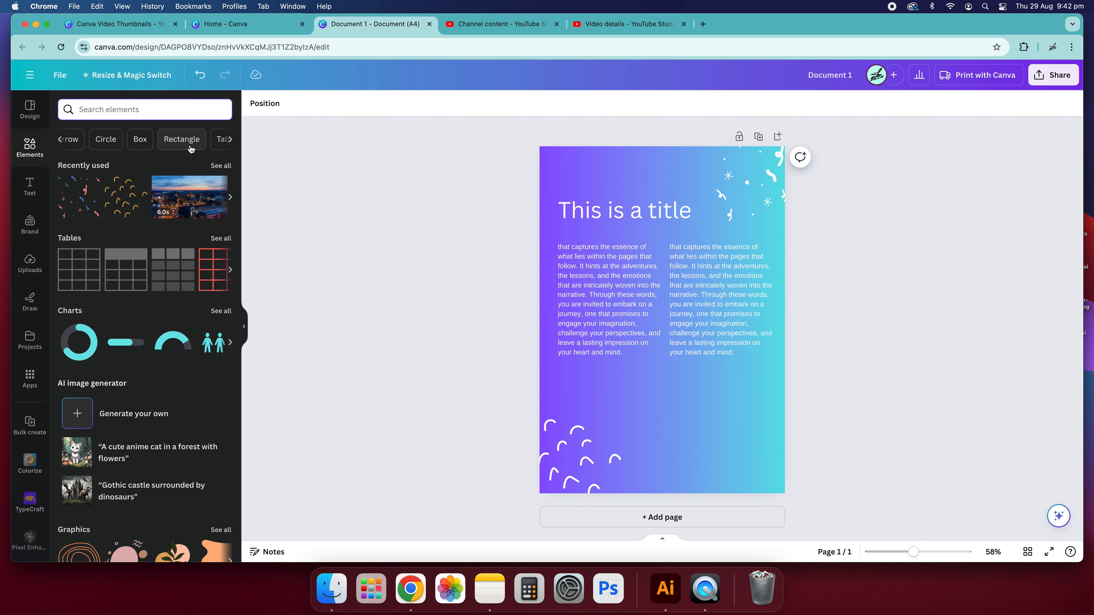
pyautogui.hscroll(8, 189, 143)
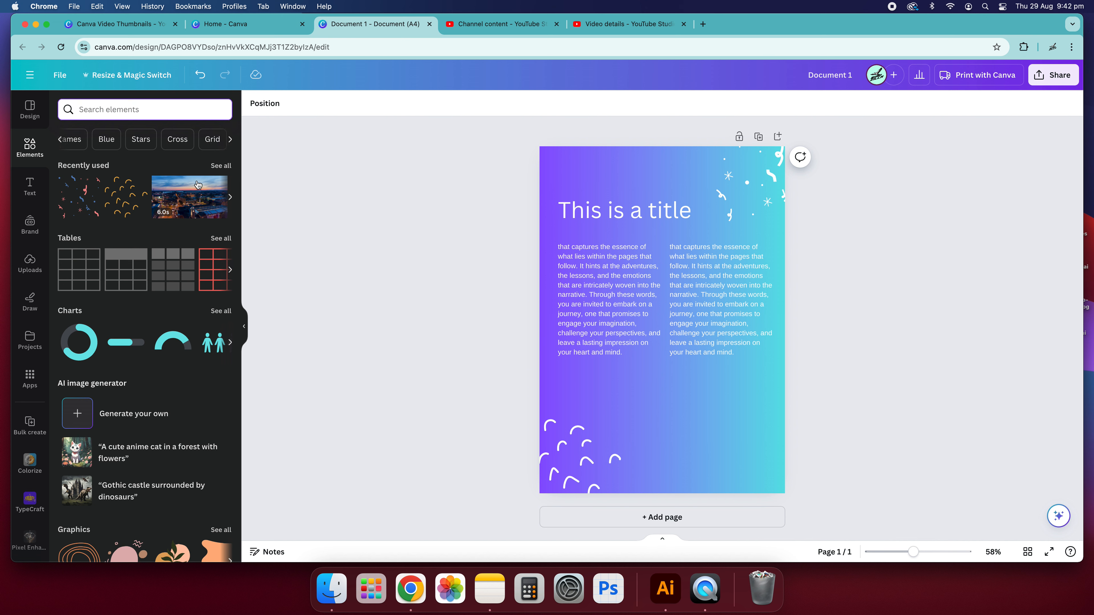
pyautogui.hscroll(5, 185, 202)
pyautogui.hscroll(3, 120, 278)
pyautogui.scroll(-8, 142, 327)
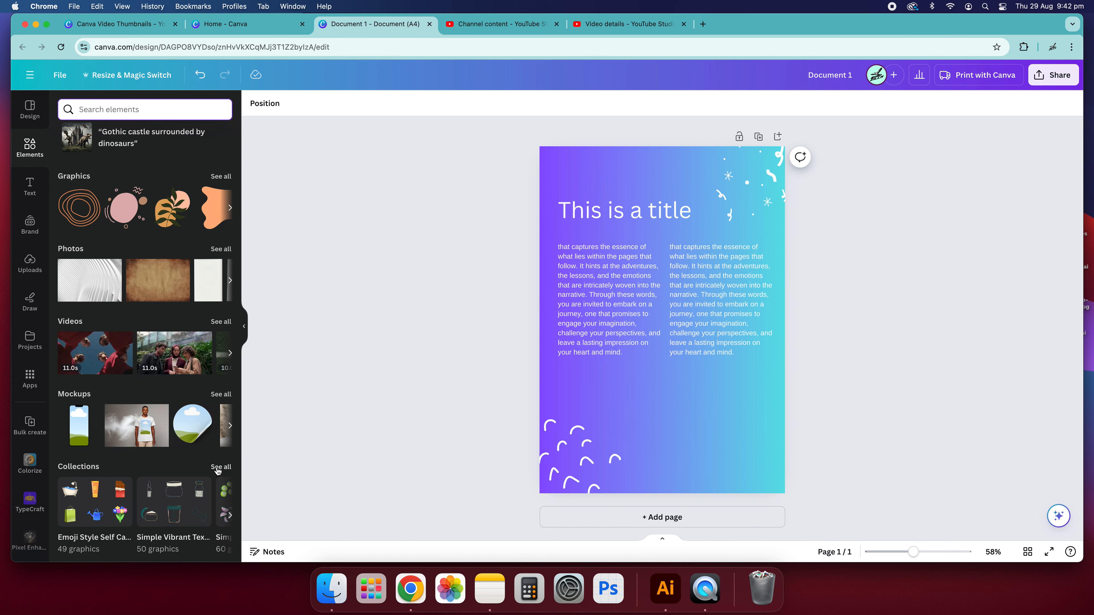
pyautogui.click(220, 467)
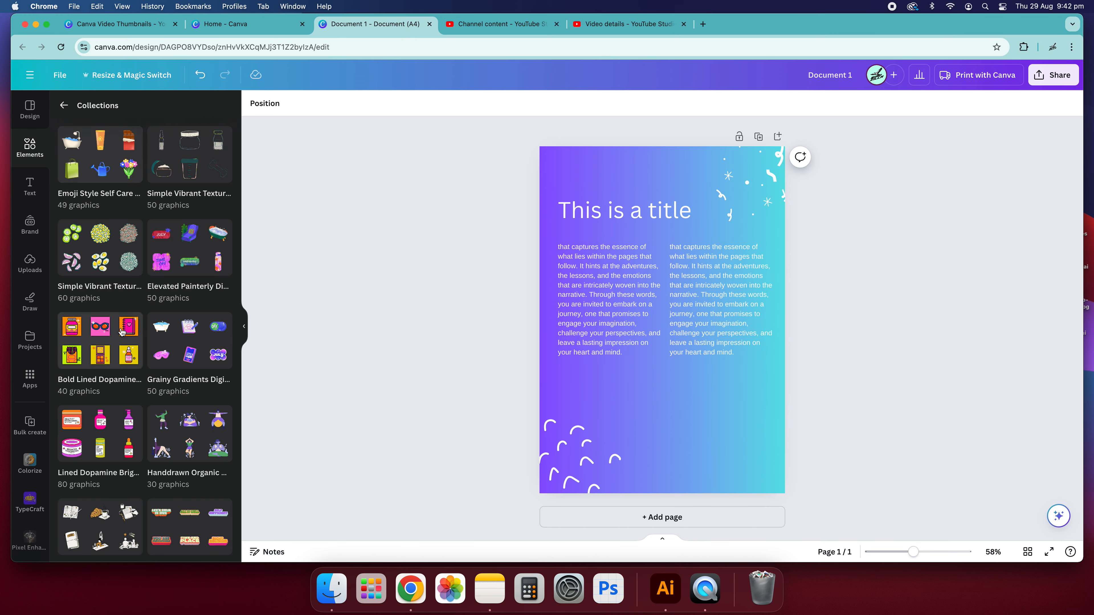
pyautogui.scroll(-5, 124, 332)
pyautogui.scroll(-10, 124, 332)
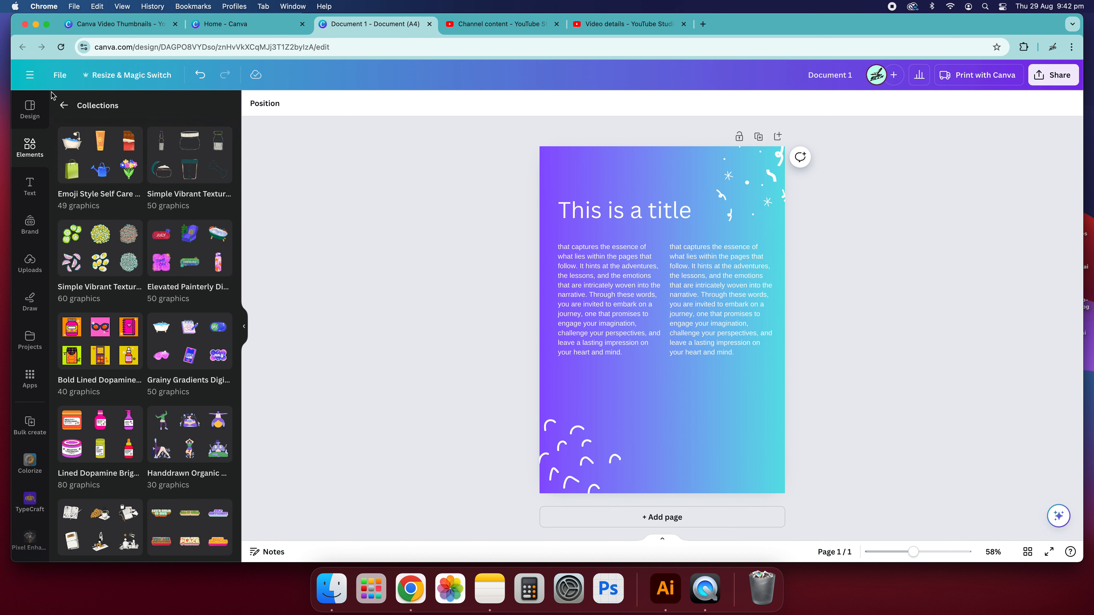
pyautogui.click(65, 105)
# Open the Photos category and place a smaller photo of two women reading at the page's bottom-right corner.
pyautogui.click(125, 110)
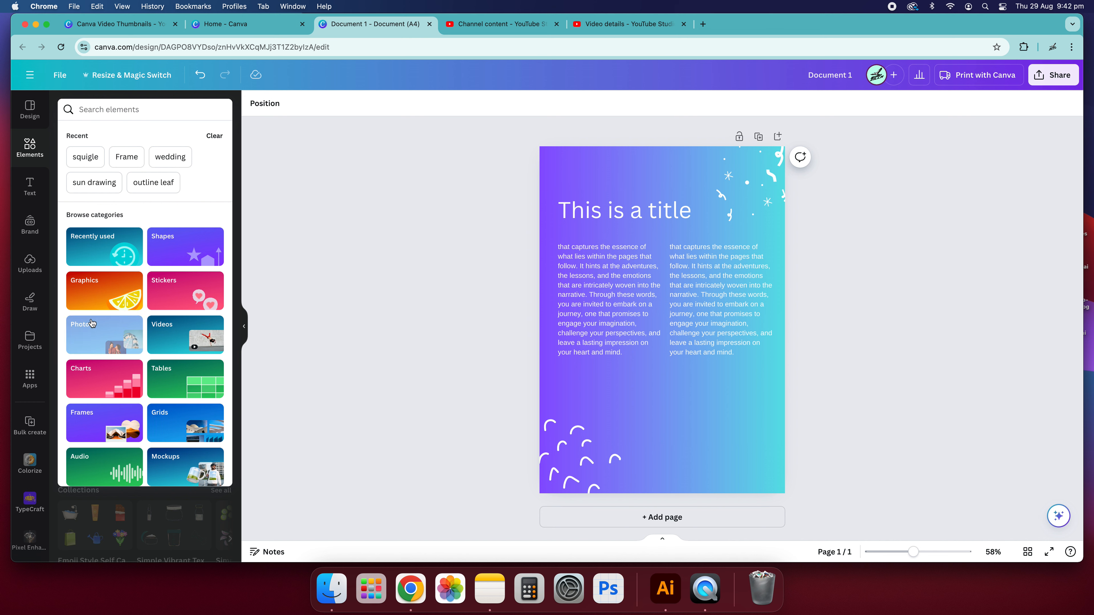
pyautogui.click(105, 334)
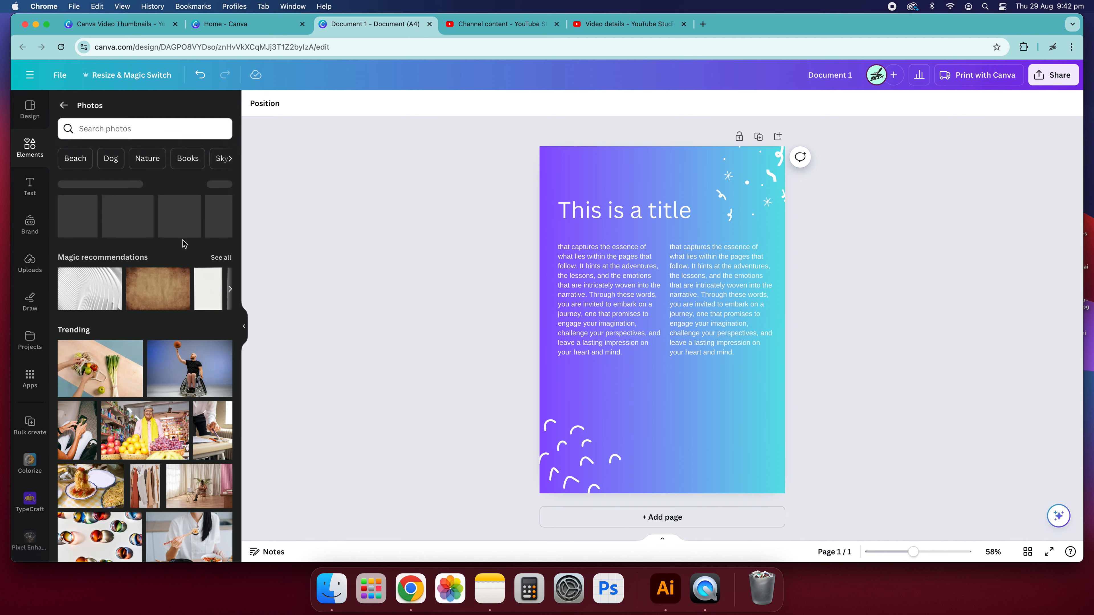
pyautogui.scroll(-5, 168, 383)
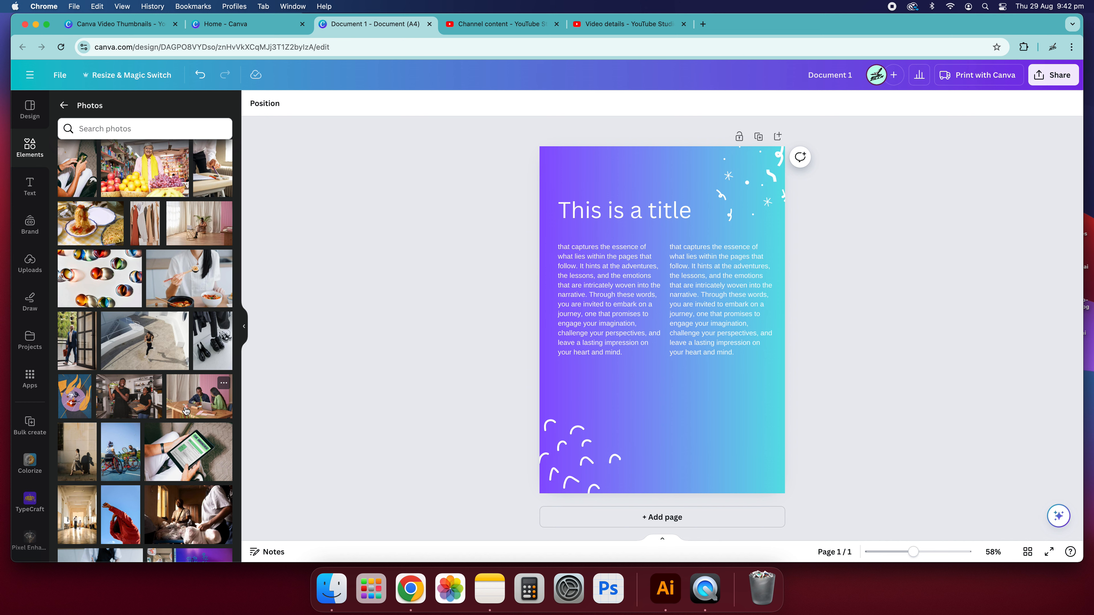
pyautogui.scroll(-5, 184, 408)
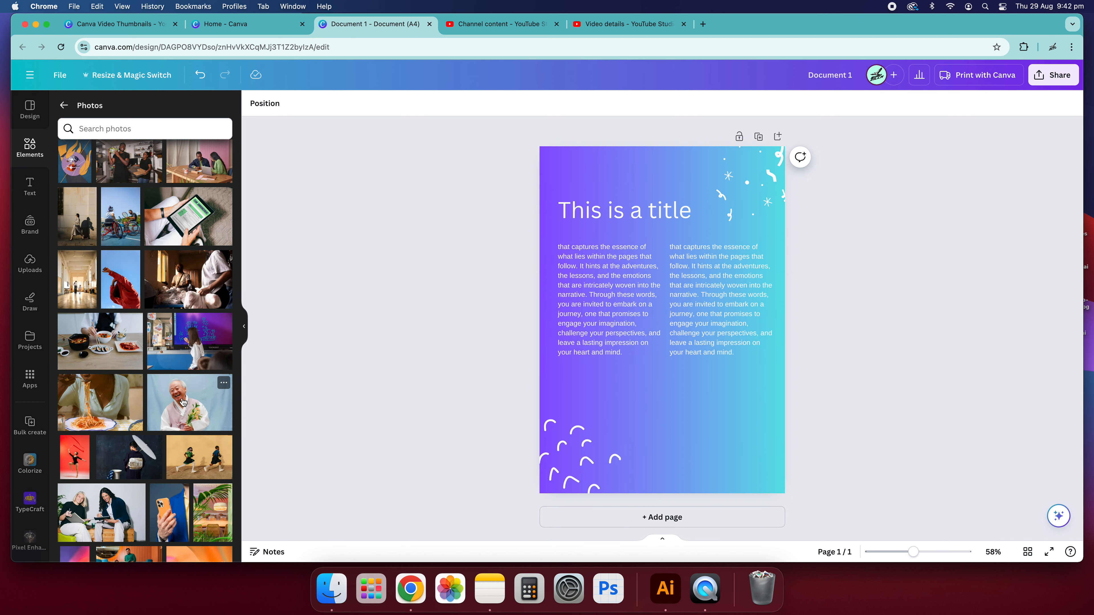
pyautogui.scroll(-5, 183, 402)
pyautogui.click(103, 306)
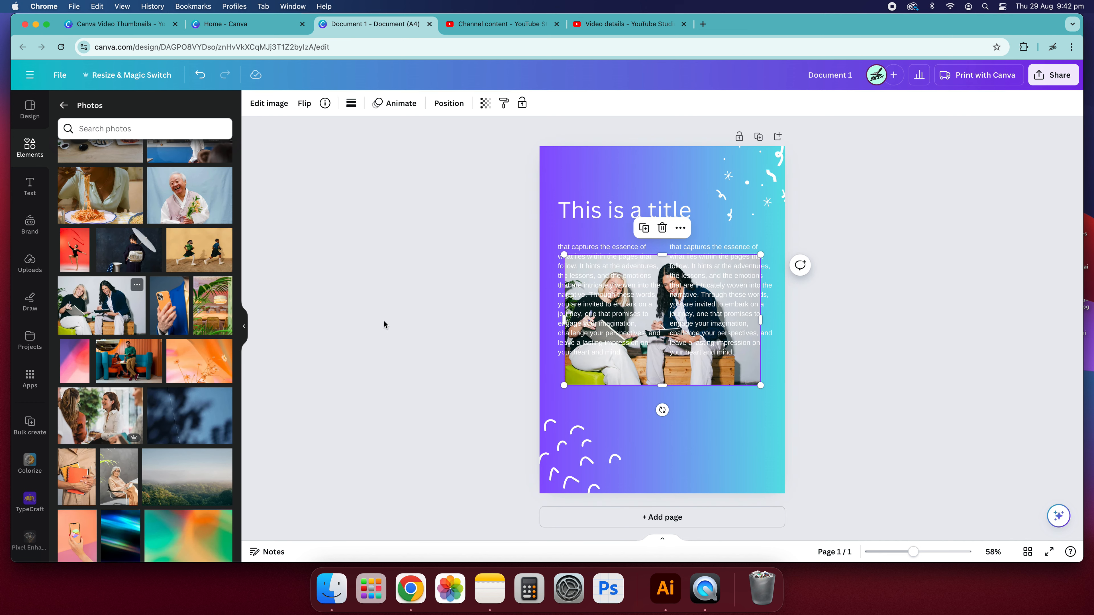
pyautogui.moveTo(715, 324); pyautogui.dragTo(790, 426)
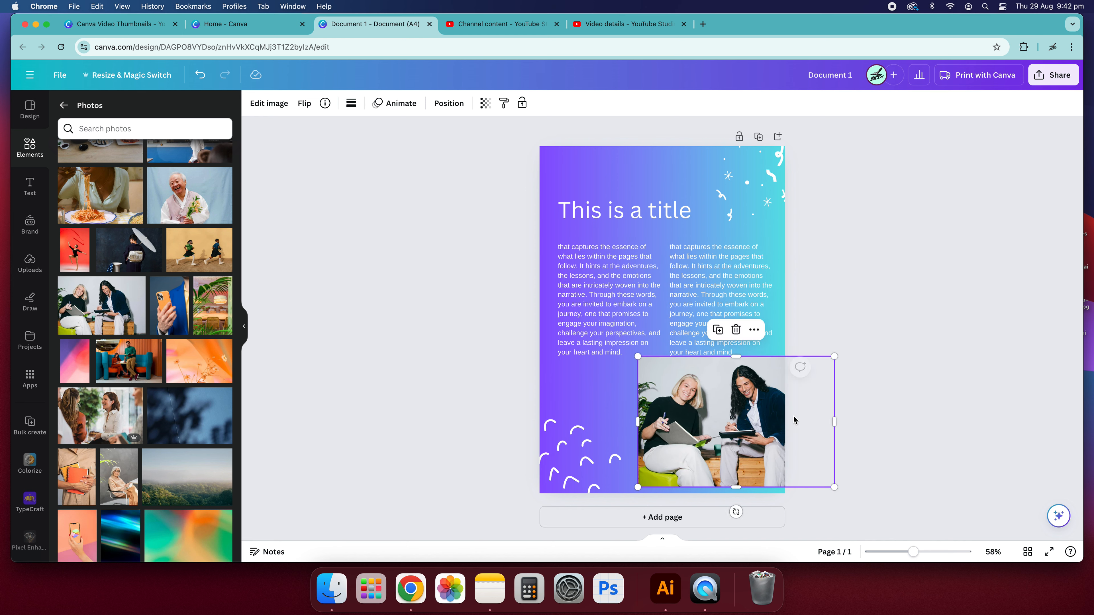
pyautogui.moveTo(831, 352); pyautogui.dragTo(801, 377)
pyautogui.moveTo(636, 432)
pyautogui.mouseDown()
pyautogui.moveTo(704, 434)
pyautogui.moveTo(631, 436)
pyautogui.mouseUp()
pyautogui.click(882, 399)
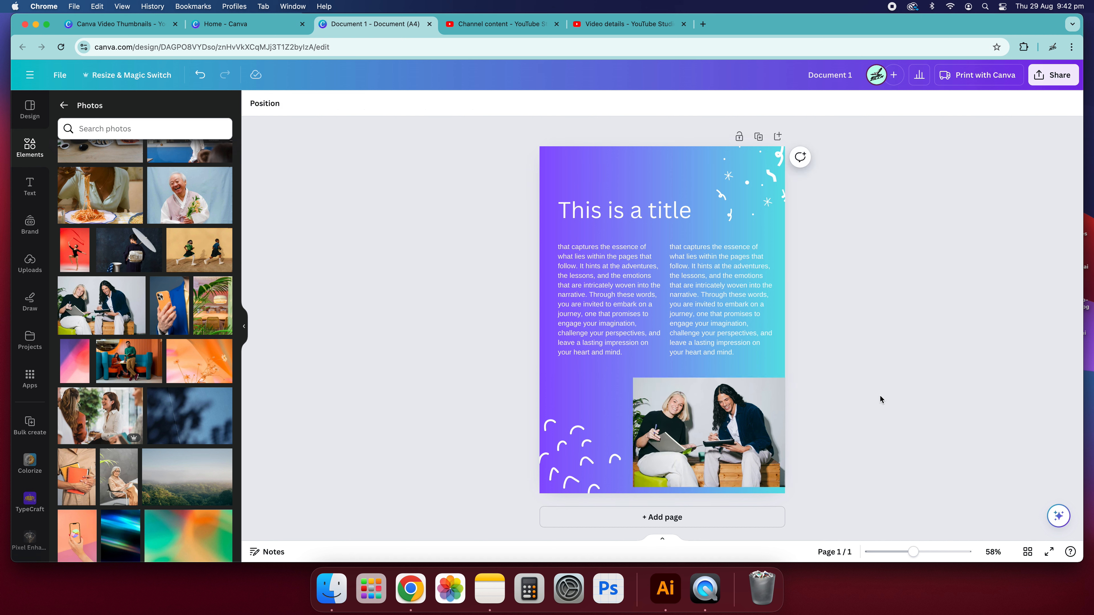
# Shrink the photo of two women and move it flush into the page's bottom-right corner.
pyautogui.click(717, 449)
pyautogui.moveTo(717, 449); pyautogui.dragTo(714, 439)
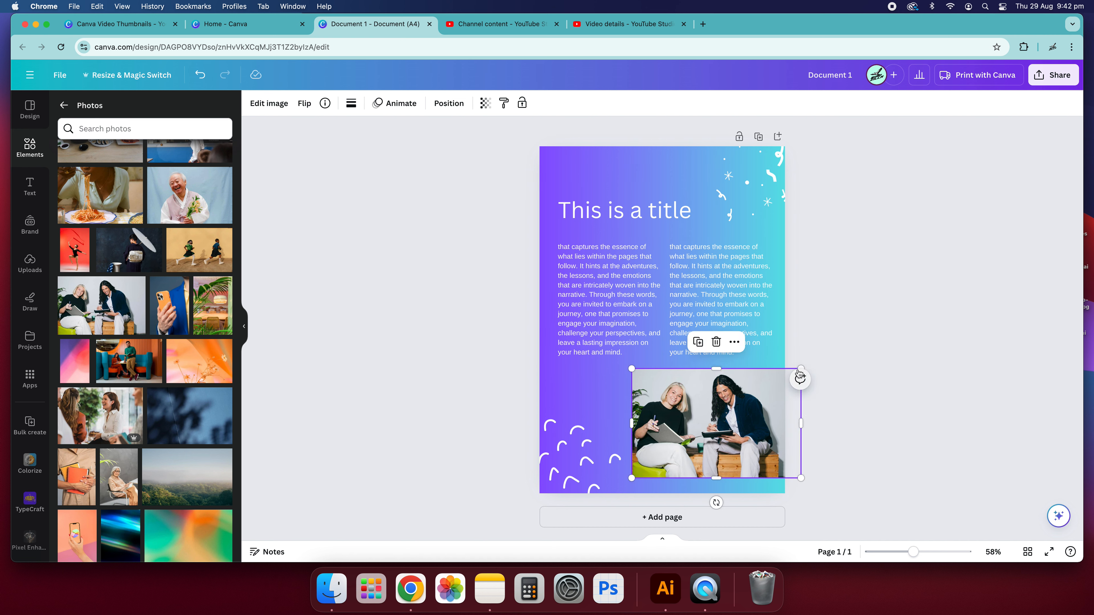
pyautogui.moveTo(800, 369); pyautogui.dragTo(775, 391)
pyautogui.click(805, 400)
pyautogui.moveTo(706, 436); pyautogui.dragTo(739, 434)
pyautogui.click(788, 223)
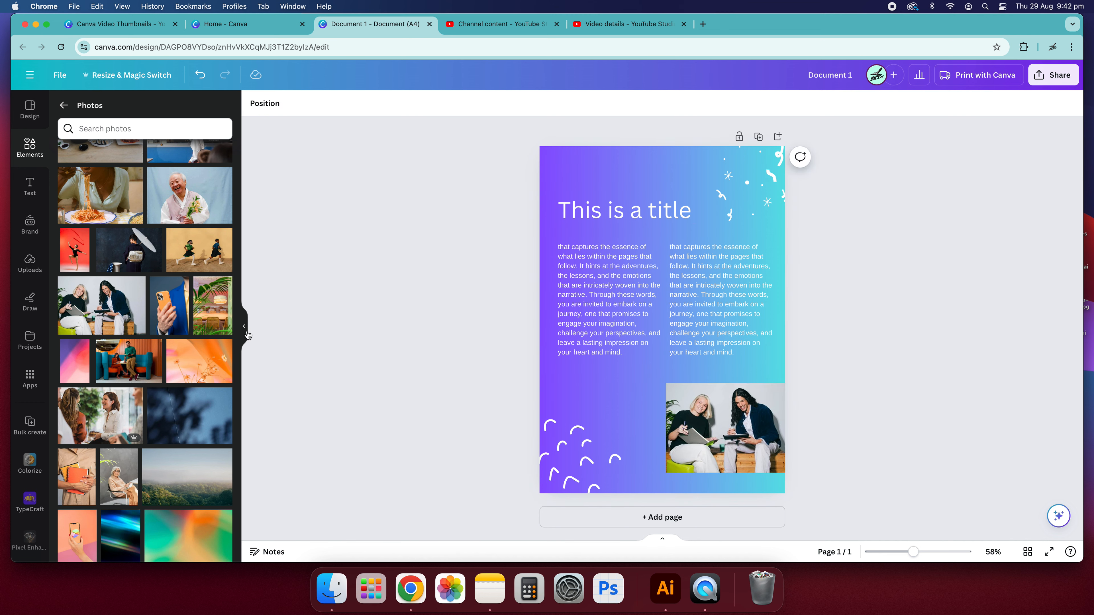
# Search elements for frames, add a circle frame and move it over the photo at the bottom-right.
pyautogui.scroll(-5, 194, 331)
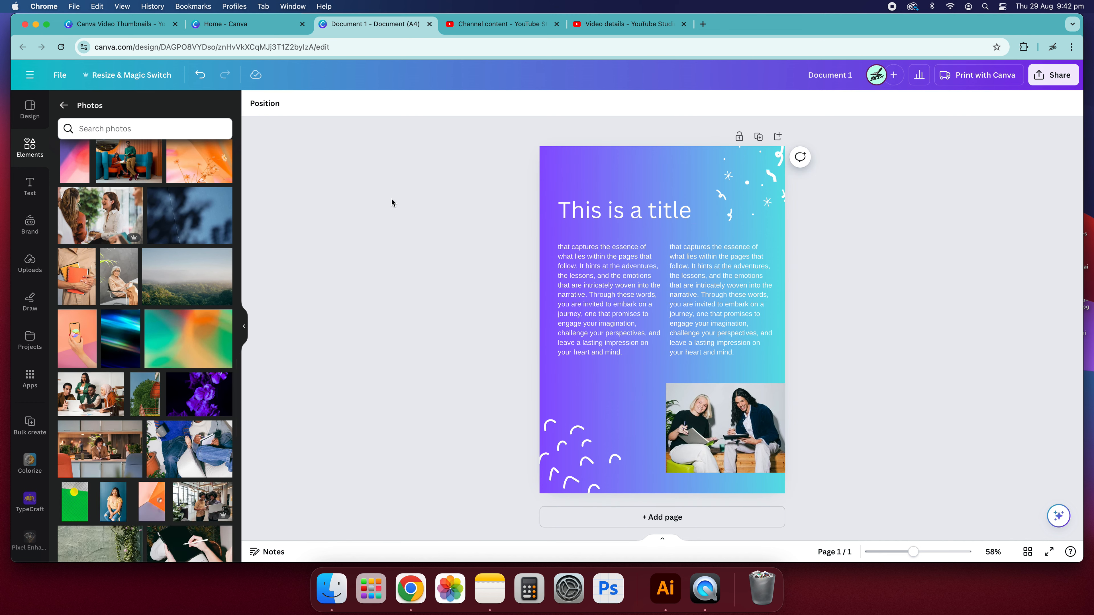
pyautogui.click(735, 426)
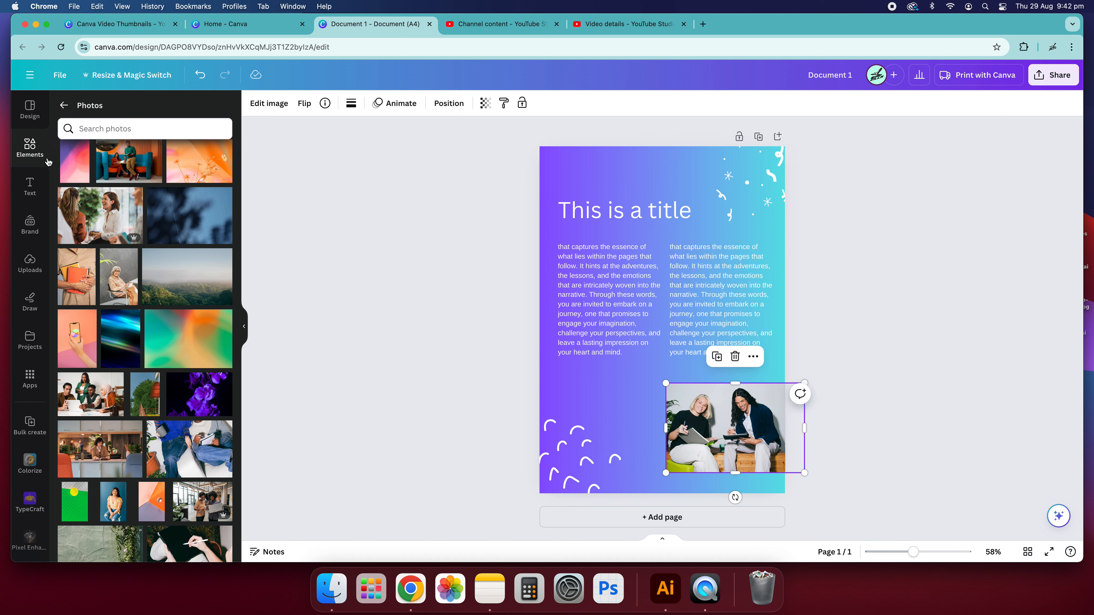
pyautogui.click(66, 106)
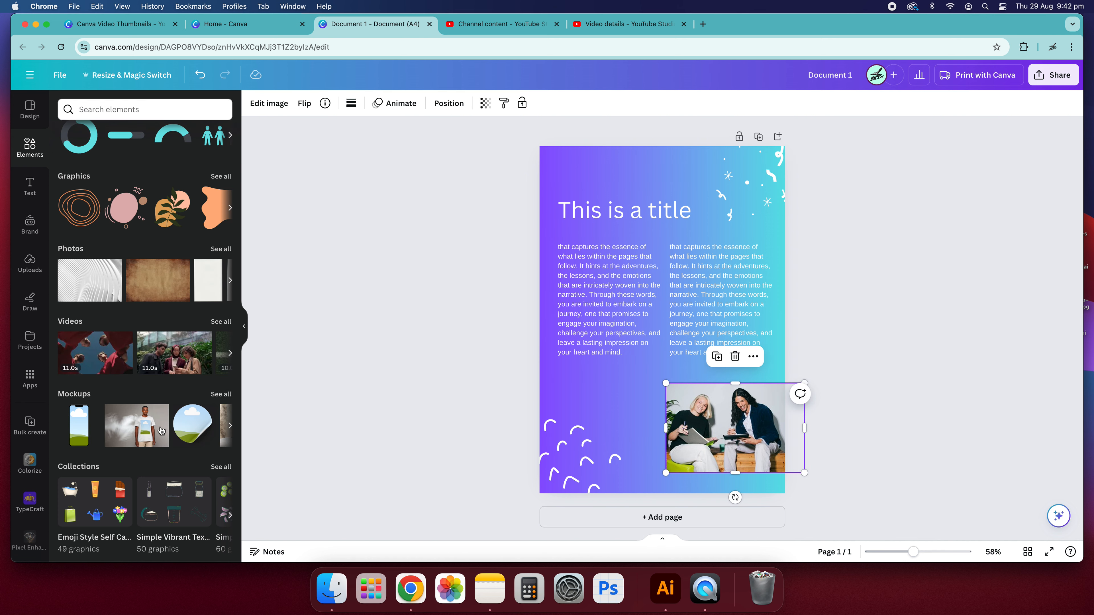
pyautogui.click(28, 146)
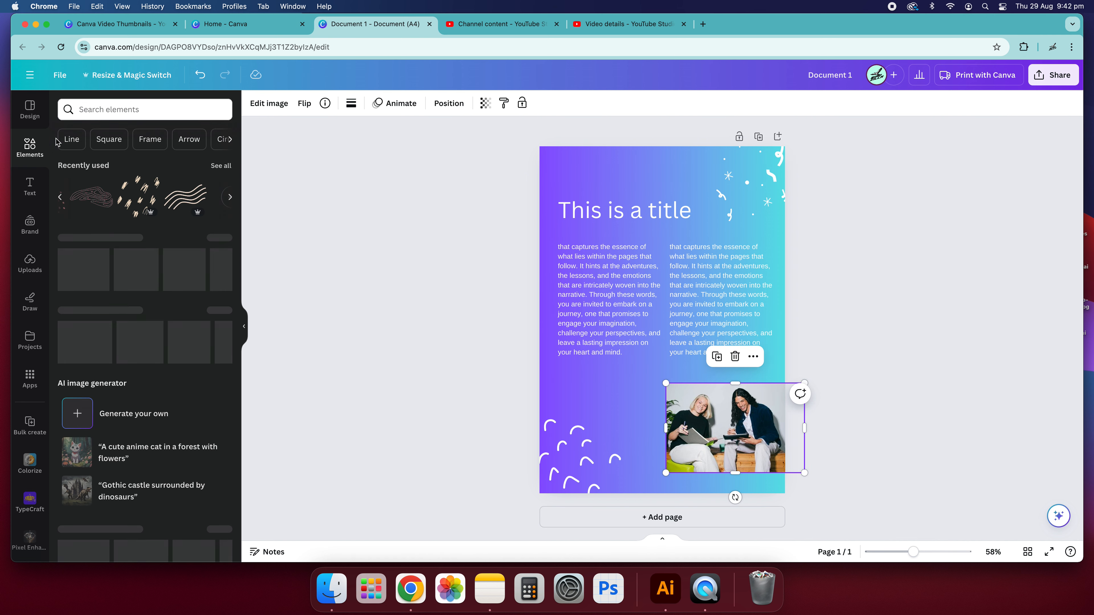
pyautogui.click(146, 139)
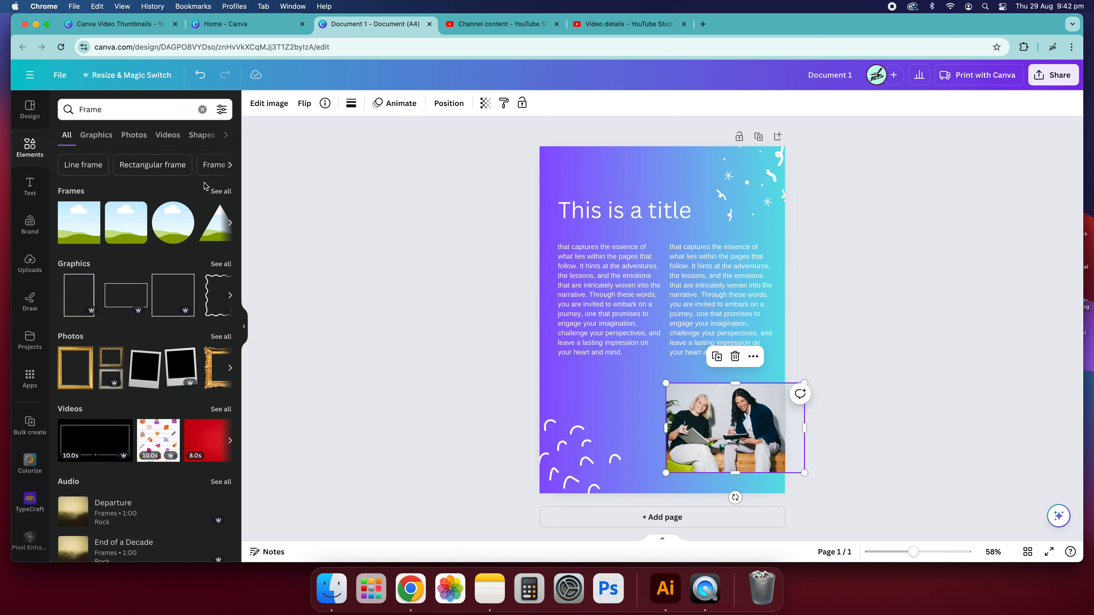
pyautogui.click(213, 199)
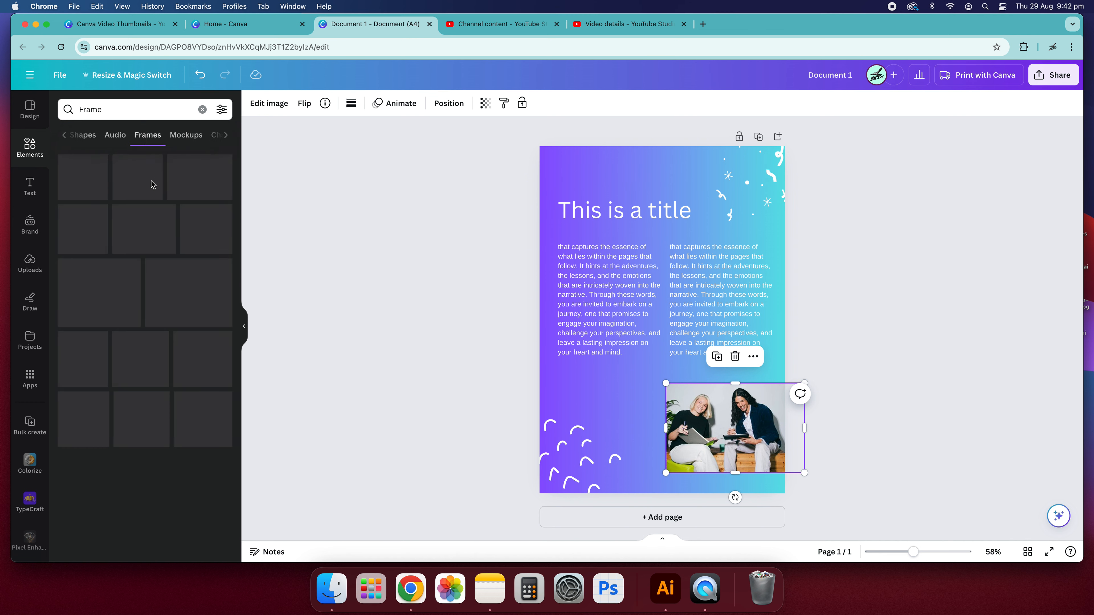
pyautogui.scroll(-10, 145, 301)
pyautogui.scroll(-2, 145, 300)
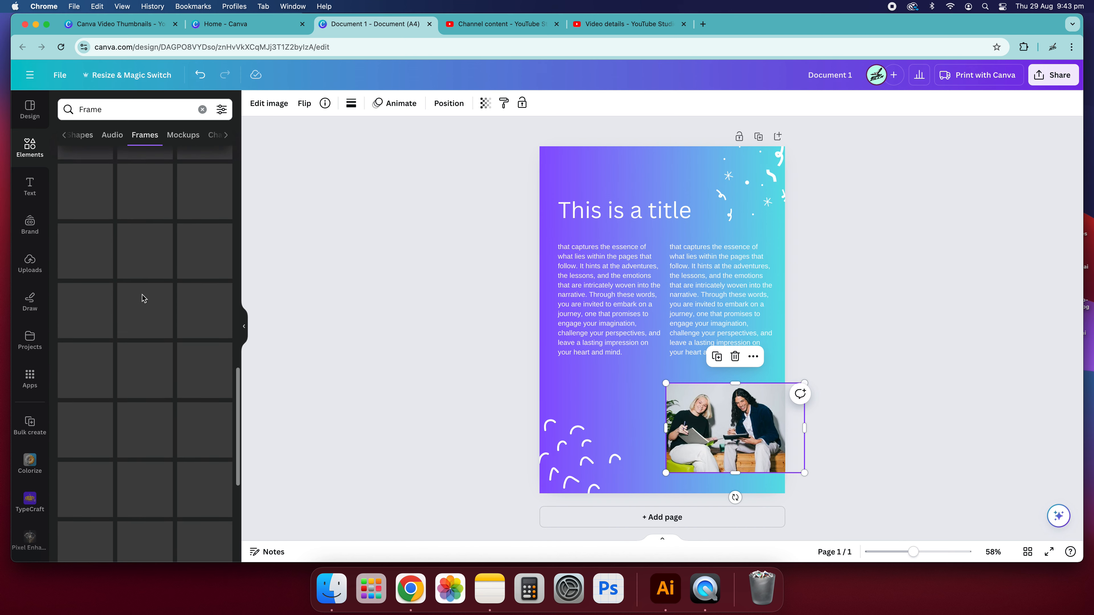
pyautogui.scroll(12, 150, 299)
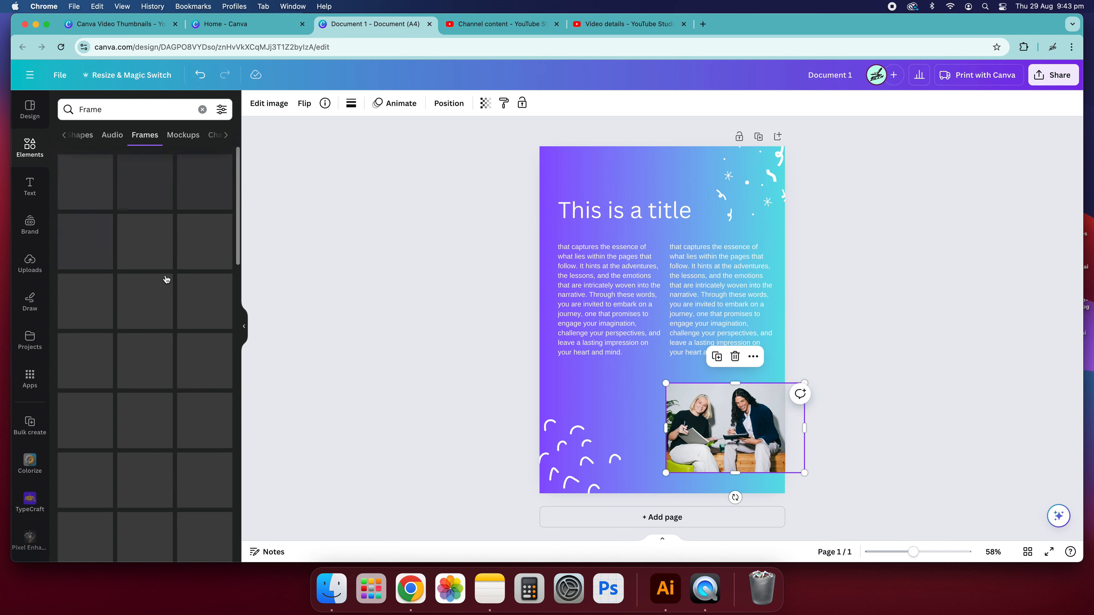
pyautogui.click(206, 197)
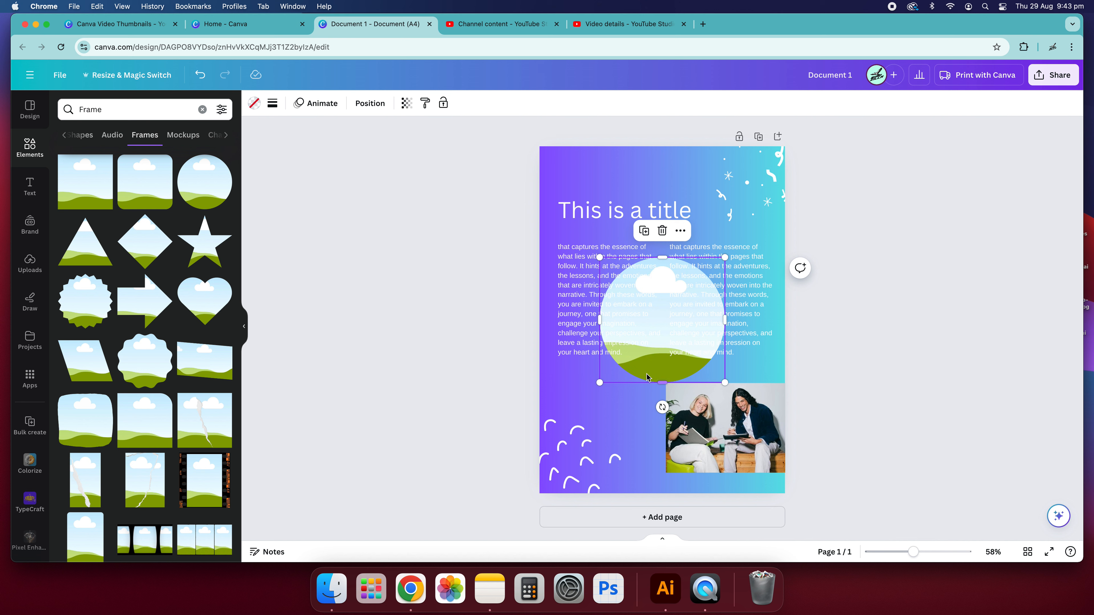
pyautogui.moveTo(646, 358); pyautogui.dragTo(738, 413)
# Delete the rectangular photo of two women and return to the elements overview.
pyautogui.click(703, 460)
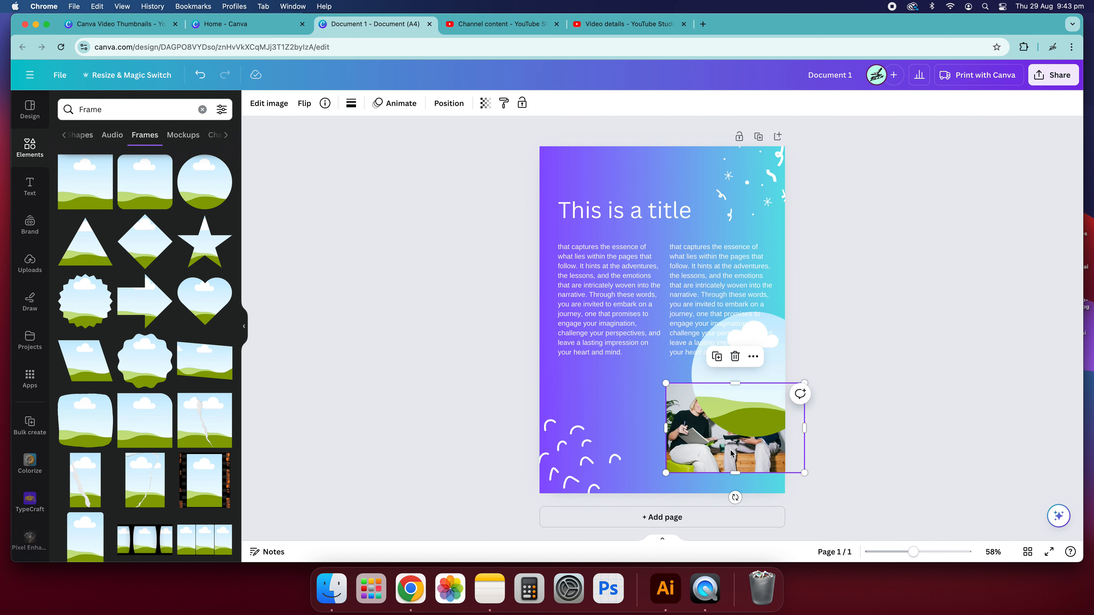
pyautogui.press('BackSpace')
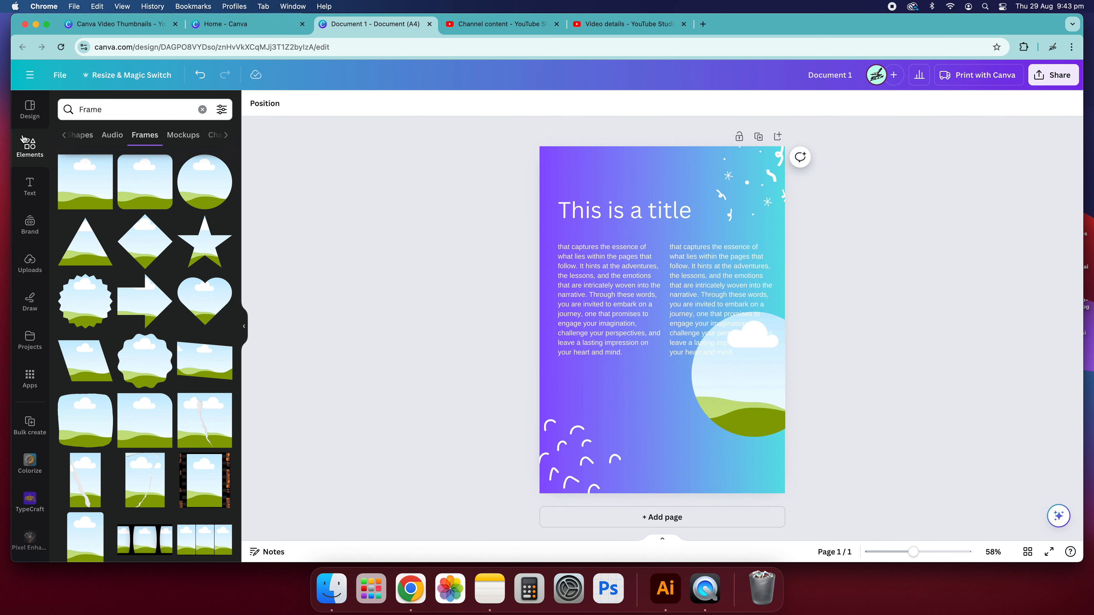
pyautogui.click(64, 136)
pyautogui.click(43, 148)
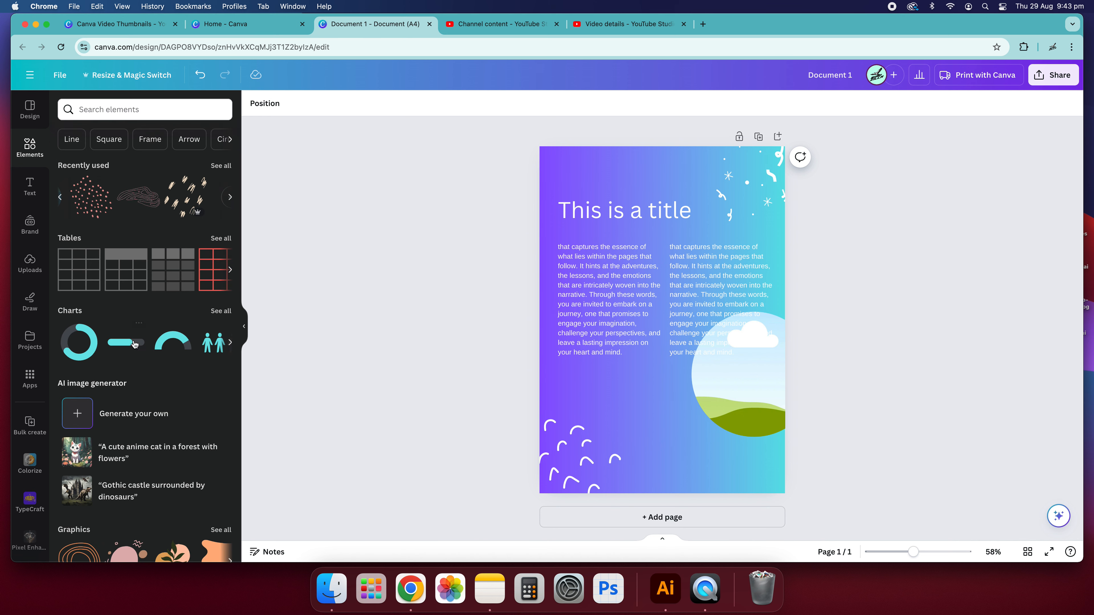
# Fill the circle frame with the recently used photo of two women, then resize and position it near the page's bottom-right.
pyautogui.scroll(-10, 134, 343)
pyautogui.scroll(10, 142, 410)
pyautogui.scroll(-5, 146, 448)
pyautogui.scroll(5, 152, 352)
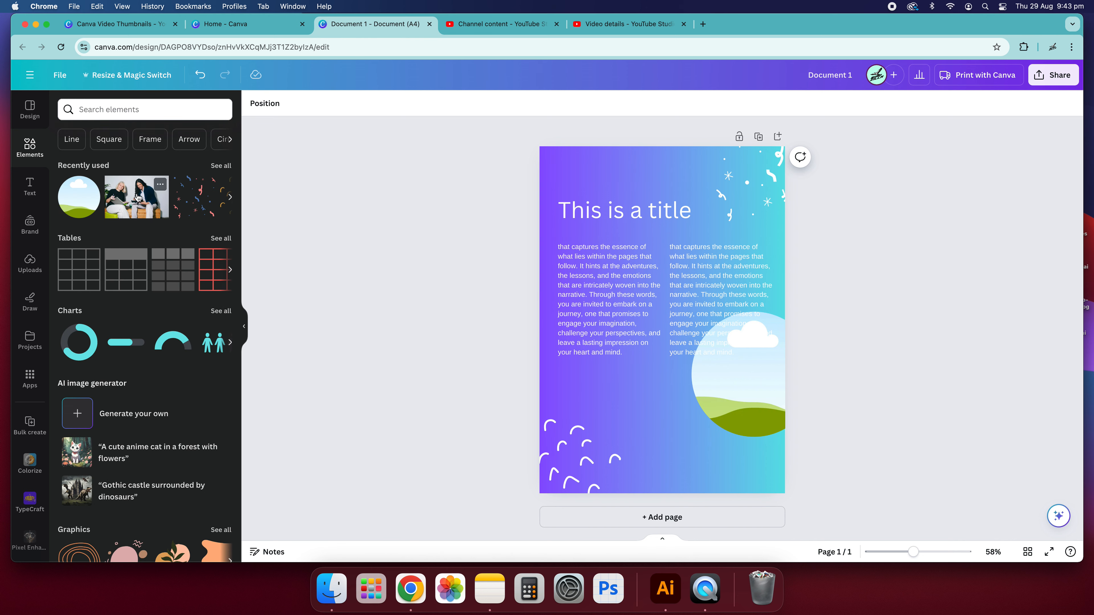
pyautogui.moveTo(131, 201); pyautogui.dragTo(705, 478)
pyautogui.moveTo(773, 370); pyautogui.dragTo(743, 400)
pyautogui.moveTo(711, 439); pyautogui.dragTo(772, 415)
pyautogui.click(889, 373)
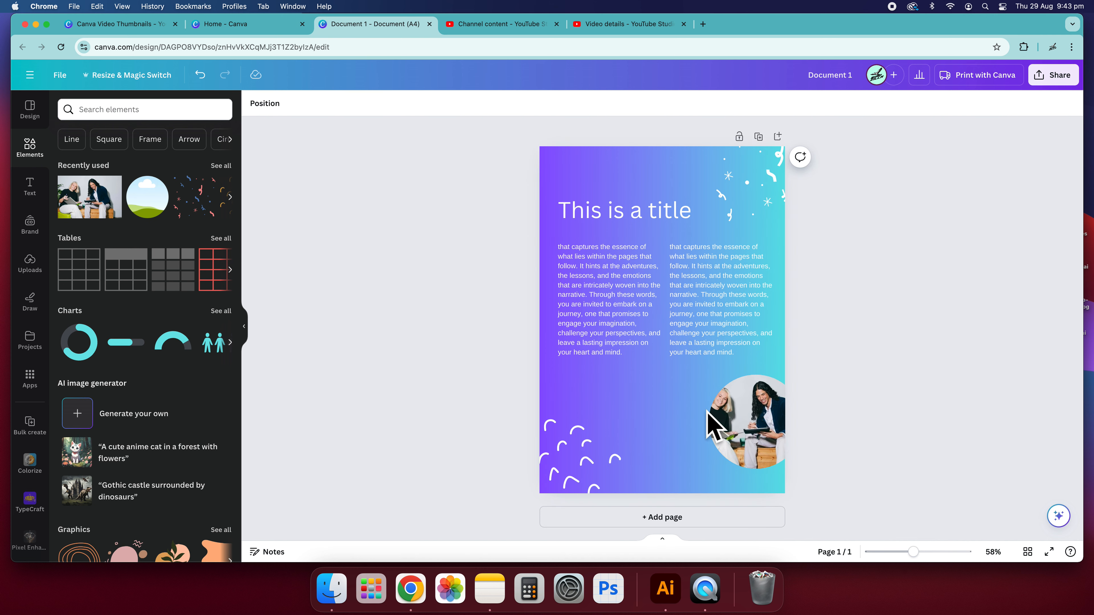
pyautogui.moveTo(709, 428); pyautogui.dragTo(668, 432)
pyautogui.click(874, 396)
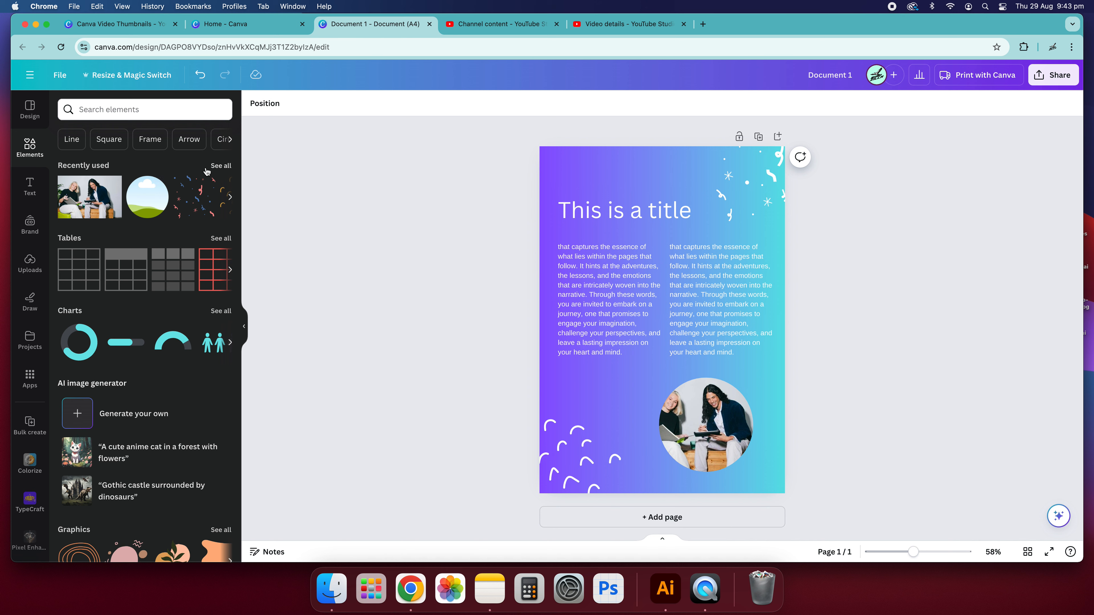
# Open the circle frame's info and browse the frames collection again.
pyautogui.click(161, 186)
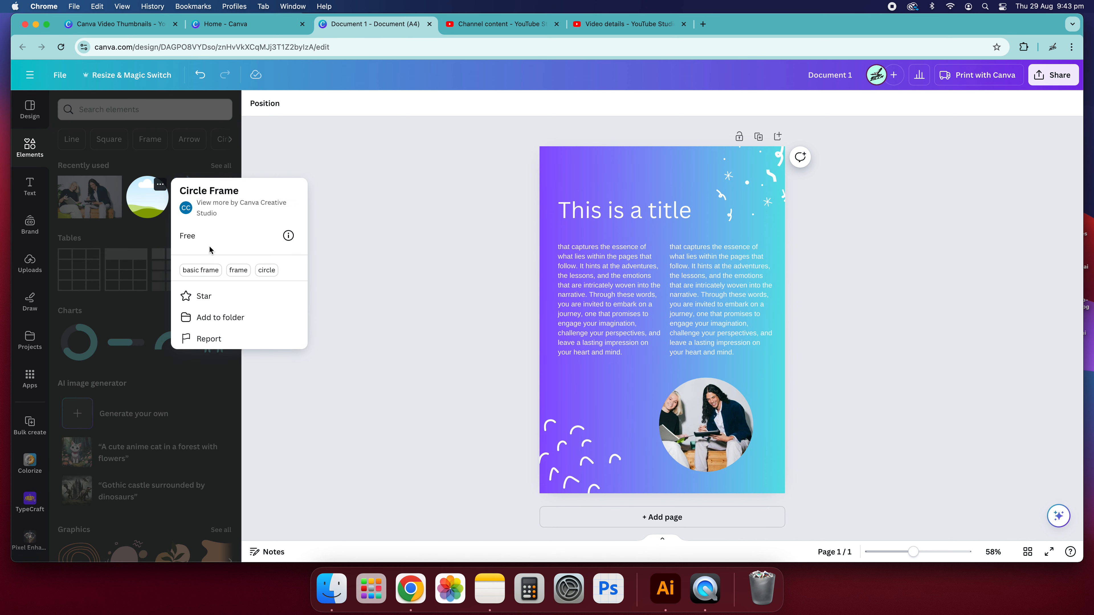
pyautogui.click(362, 216)
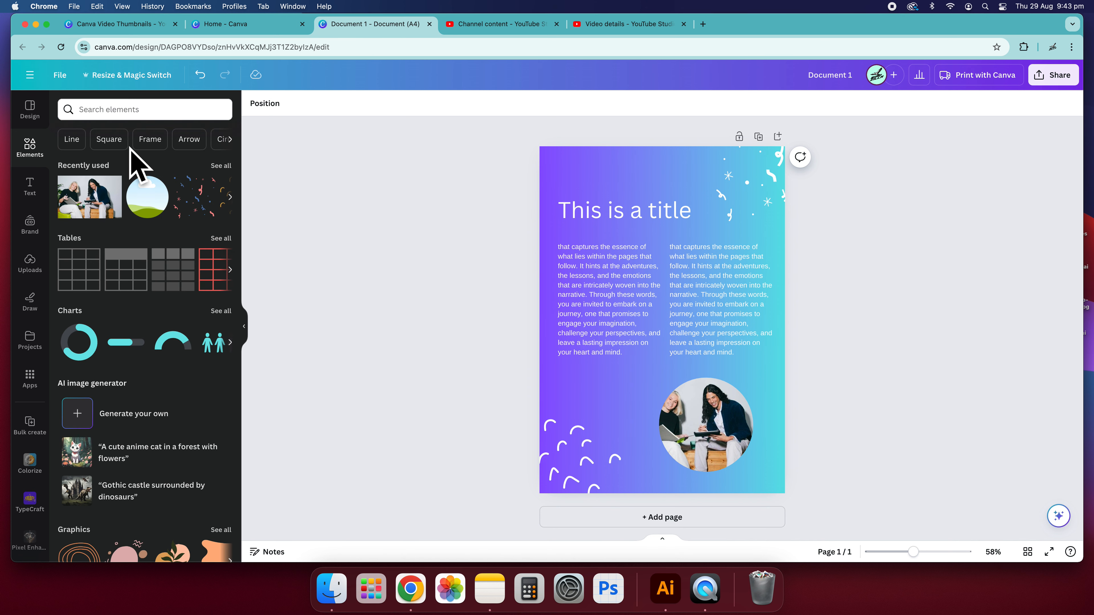
pyautogui.click(149, 142)
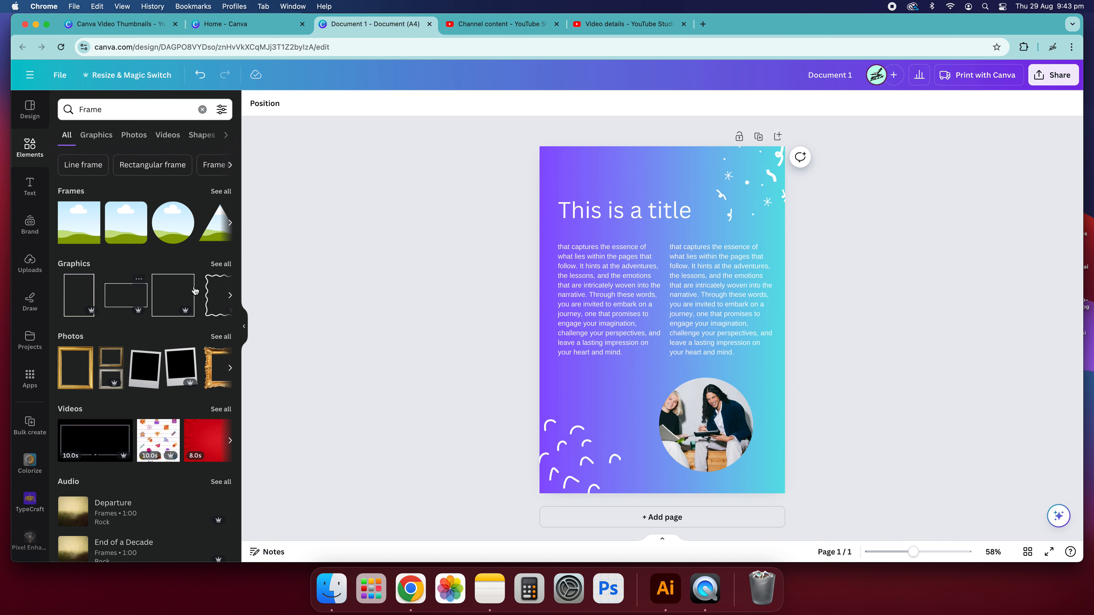
pyautogui.click(224, 191)
pyautogui.scroll(-10, 136, 327)
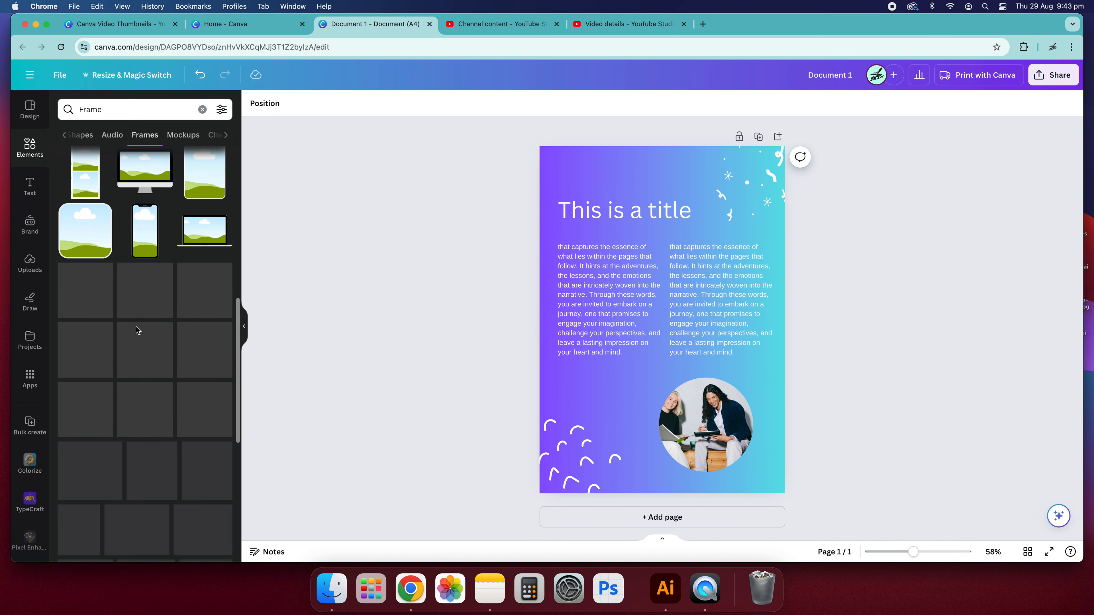
# Explore the Draw, Apps and Projects panels.
pyautogui.click(31, 303)
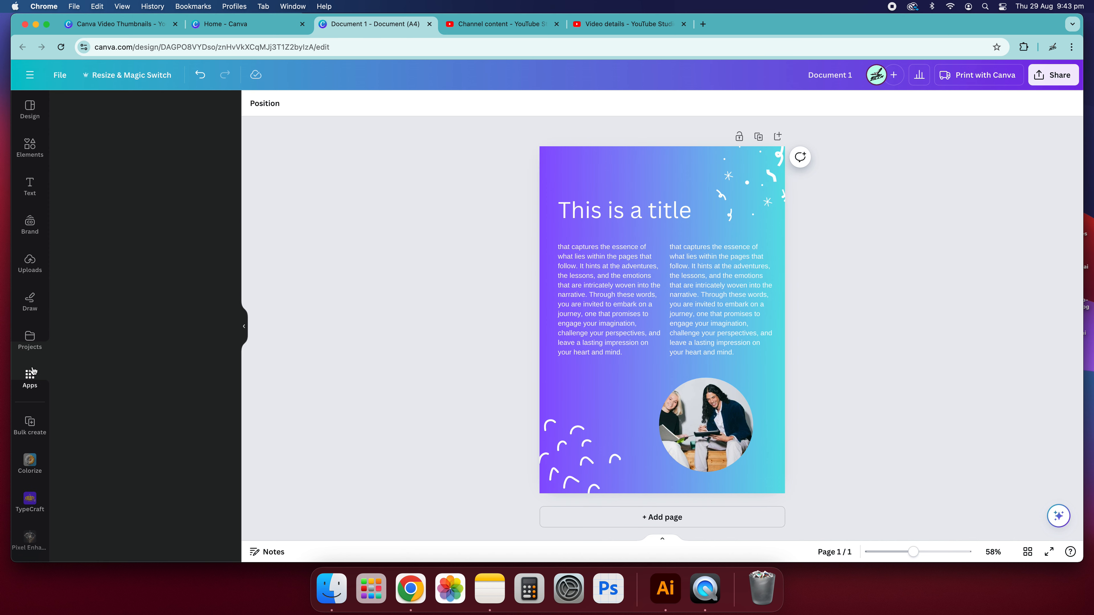
pyautogui.click(30, 377)
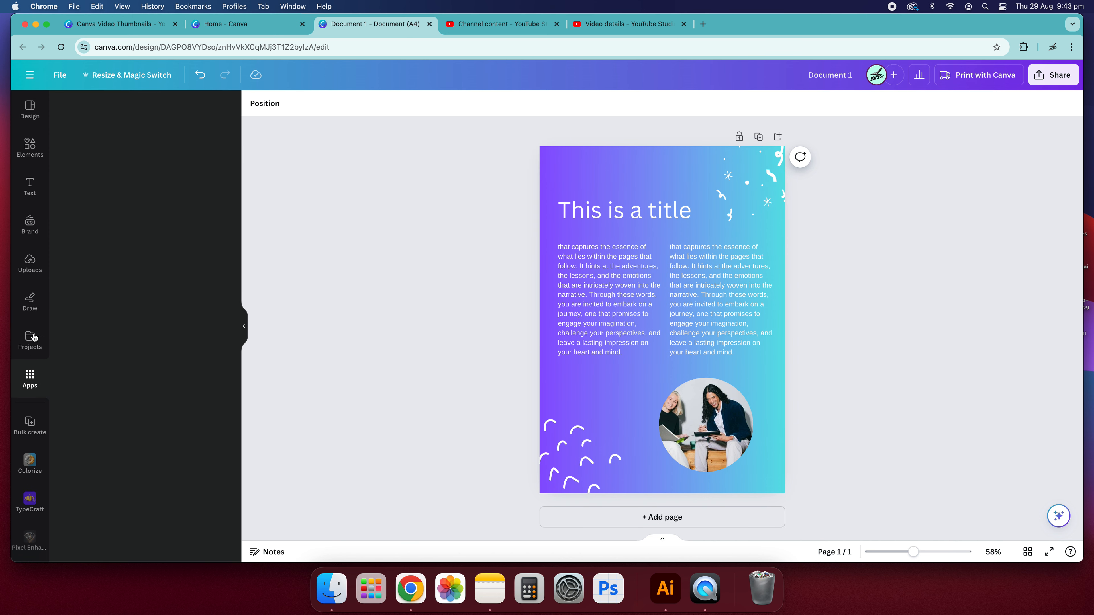
pyautogui.scroll(-6, 189, 469)
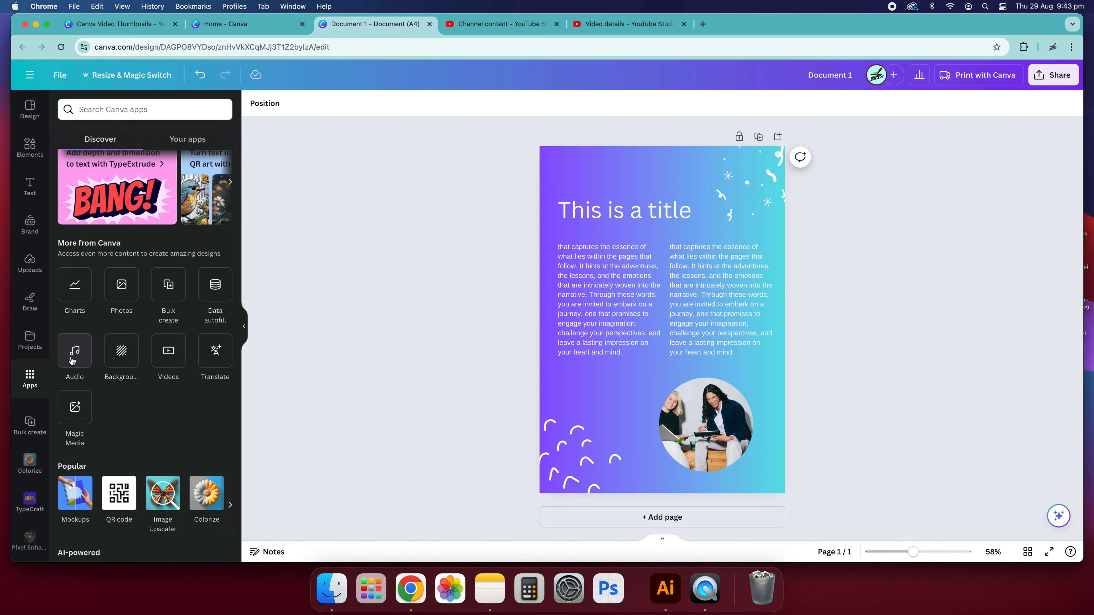
pyautogui.click(35, 347)
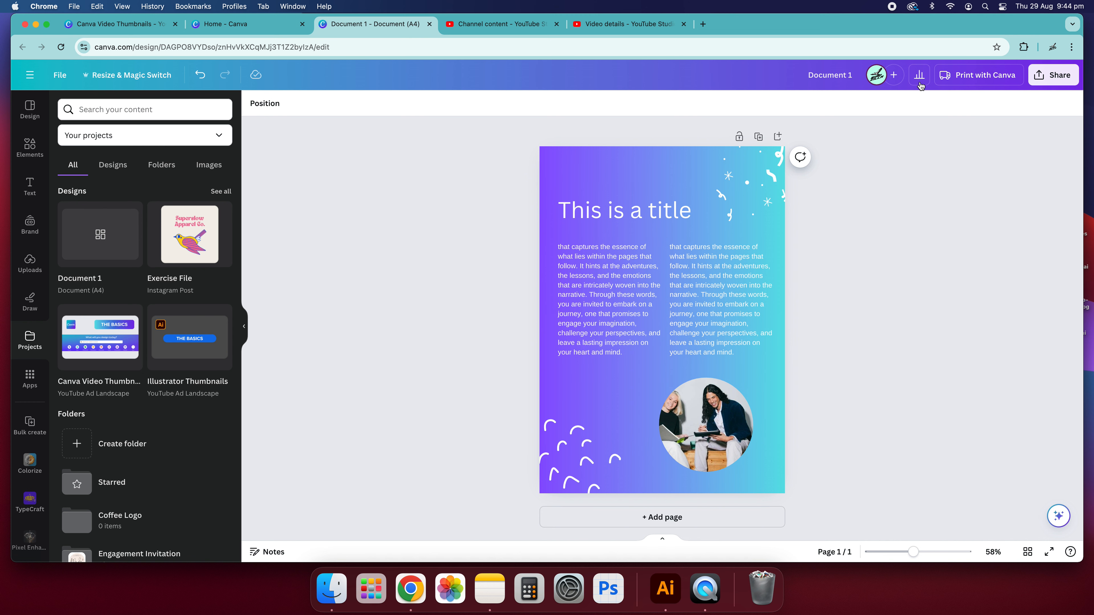
# Download the design as PDF Print with crop marks and bleed and the CMYK colour profile.
pyautogui.click(1052, 75)
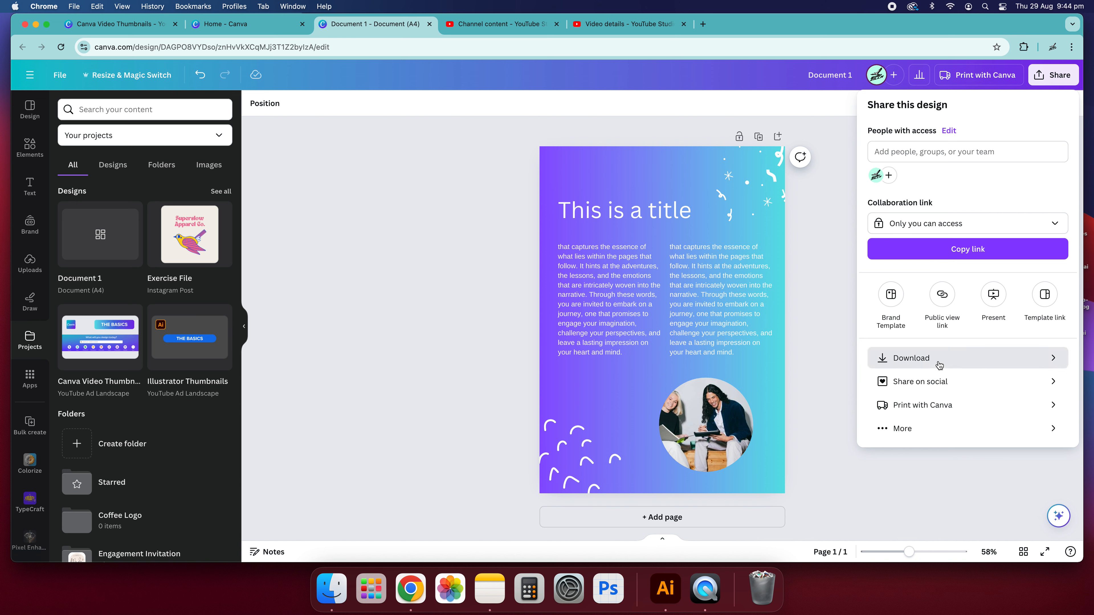
pyautogui.click(940, 370)
pyautogui.click(988, 157)
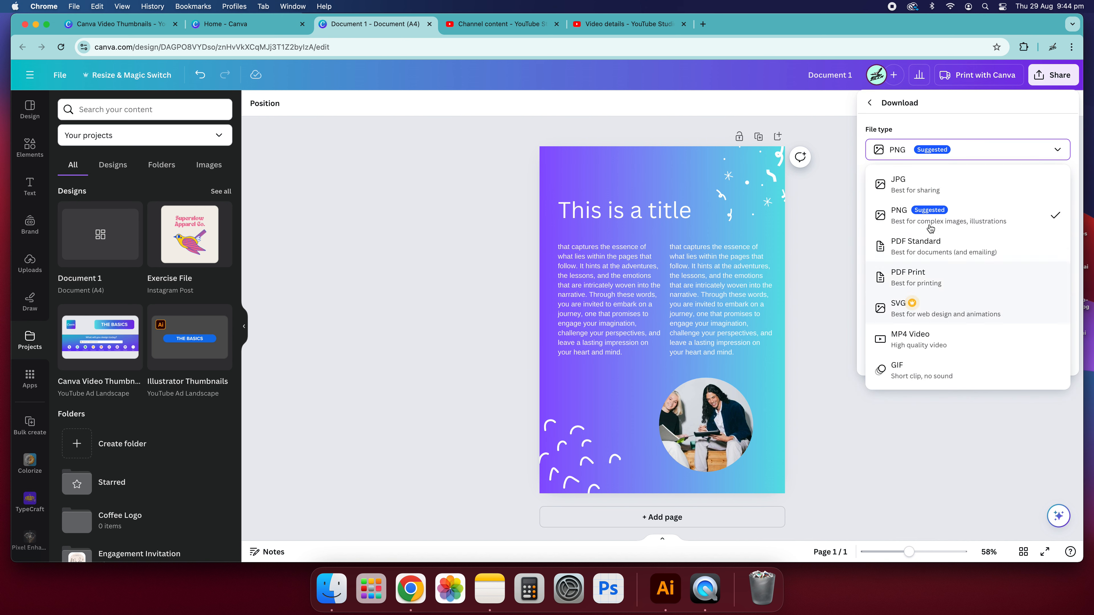
pyautogui.click(979, 256)
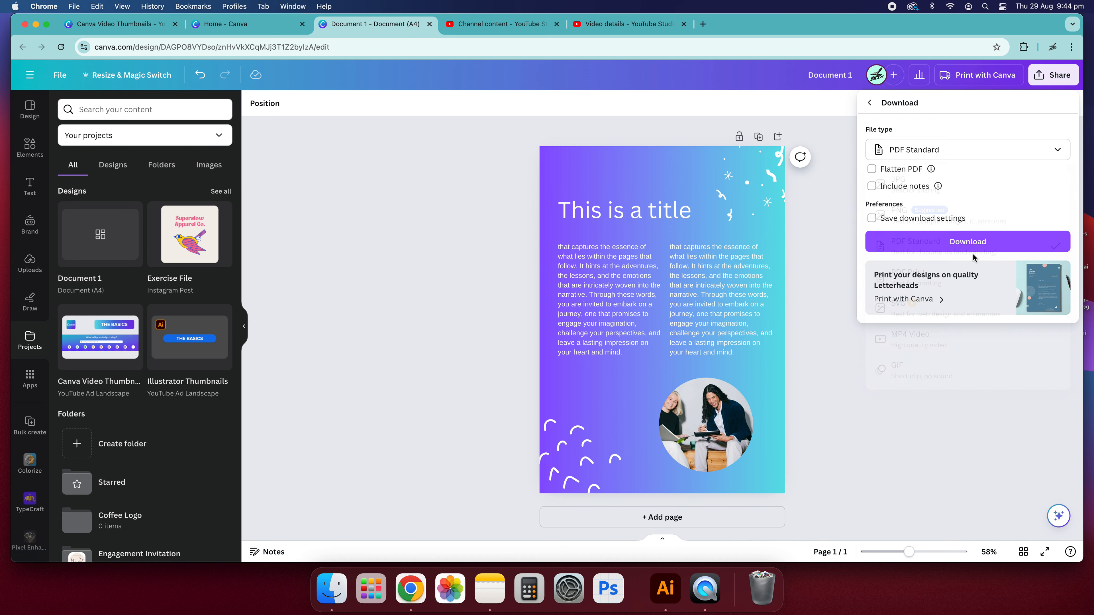
pyautogui.click(975, 156)
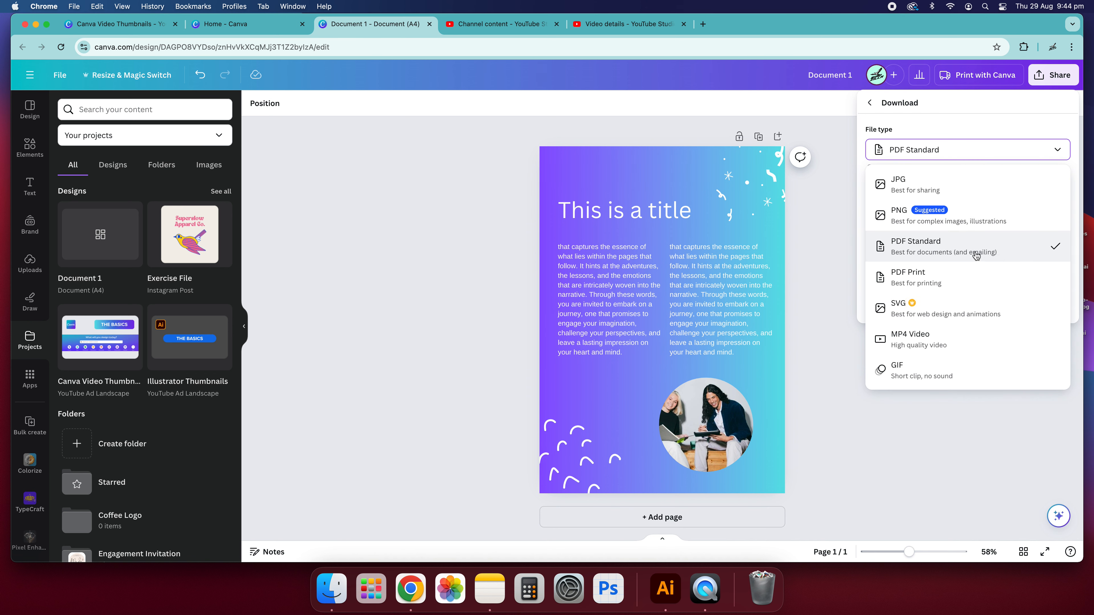
pyautogui.click(930, 276)
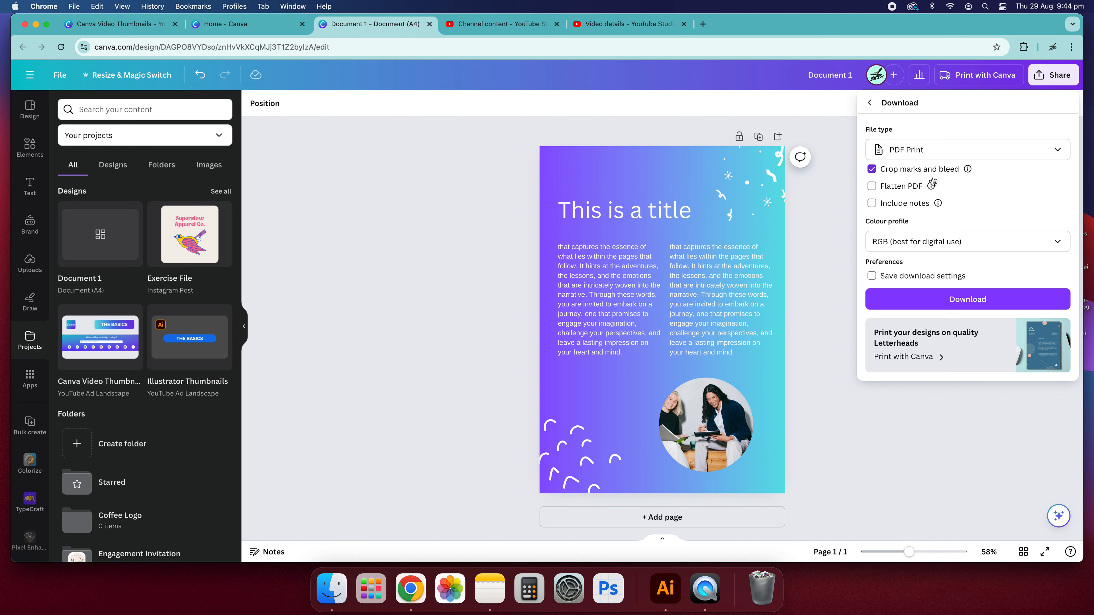
pyautogui.click(891, 242)
pyautogui.click(904, 293)
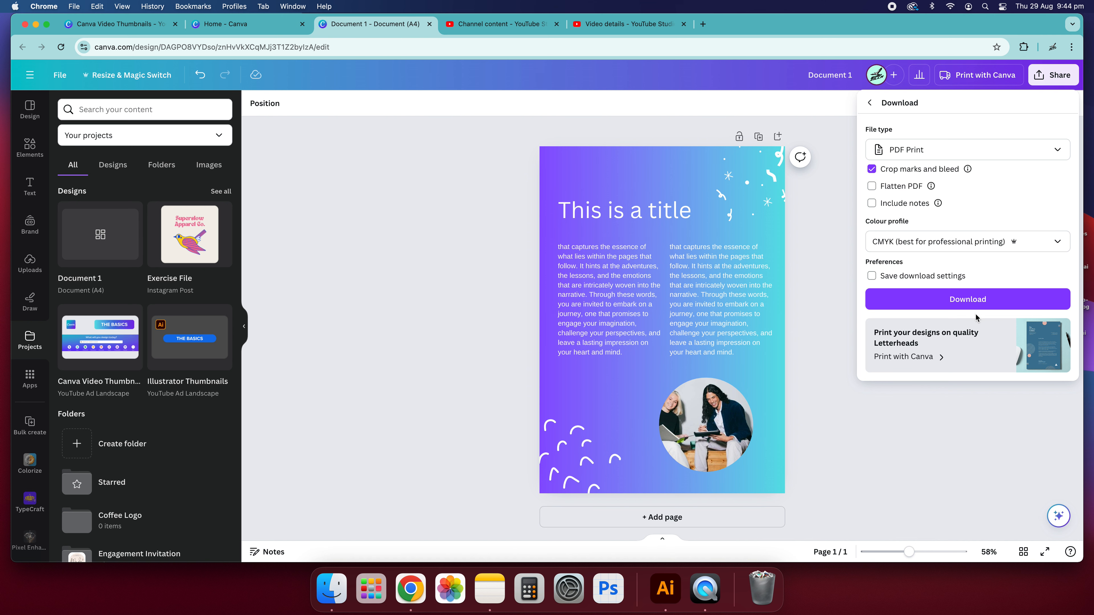
pyautogui.click(937, 299)
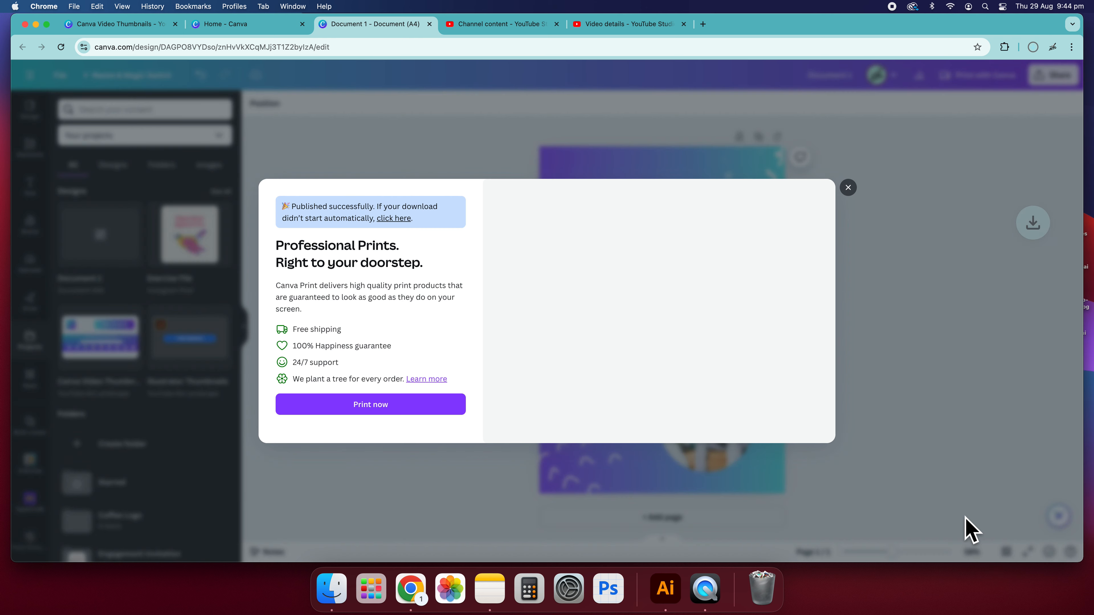
pyautogui.click(848, 193)
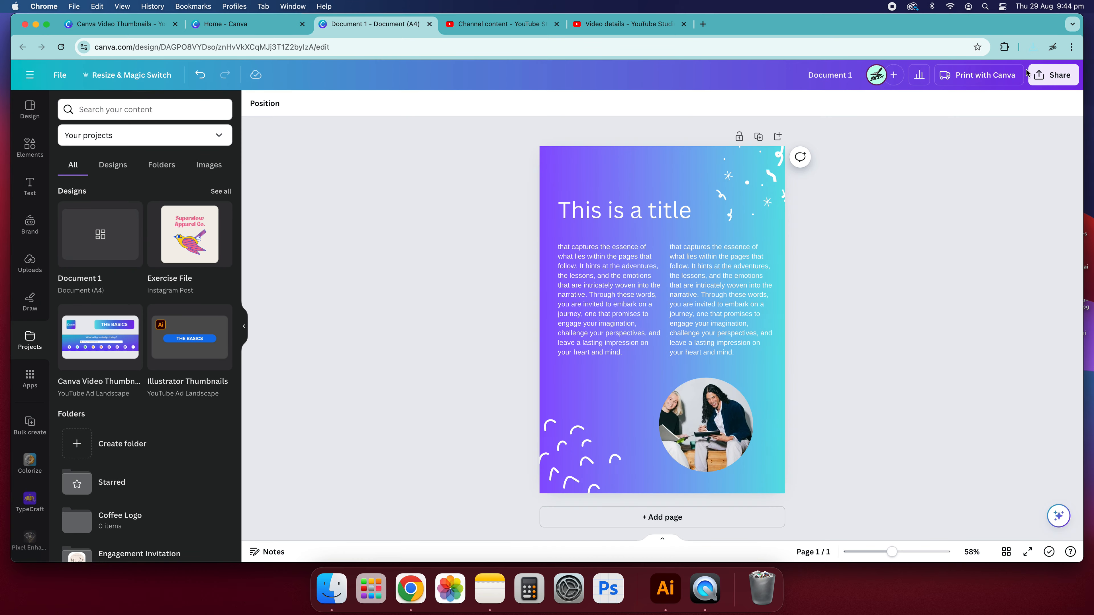
# Open the downloaded PDF in the browser and scroll through it.
pyautogui.click(1032, 47)
pyautogui.click(876, 101)
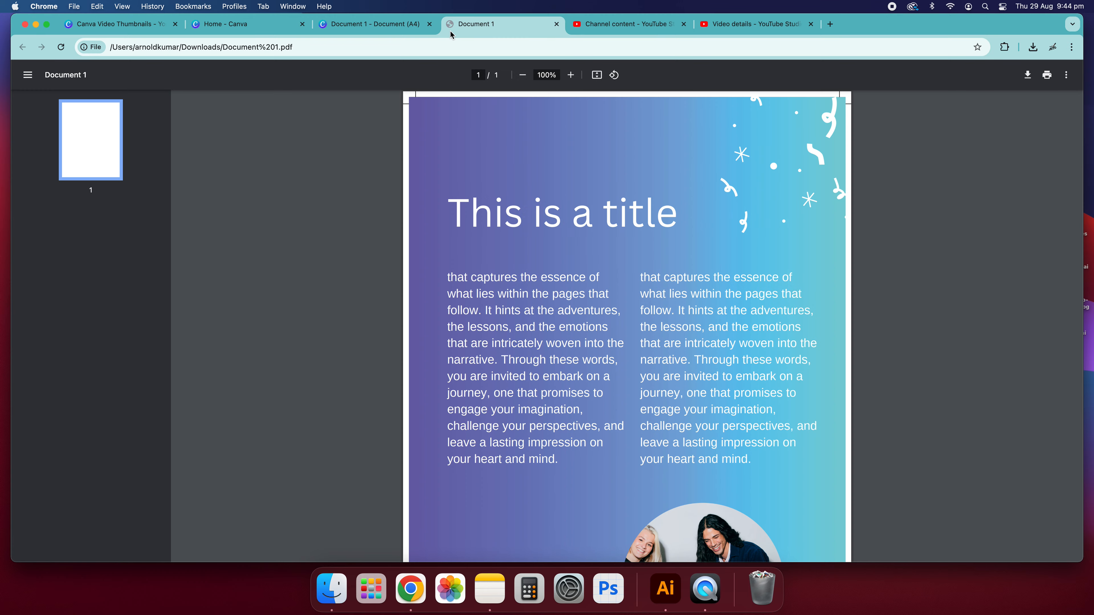
pyautogui.scroll(-5, 625, 330)
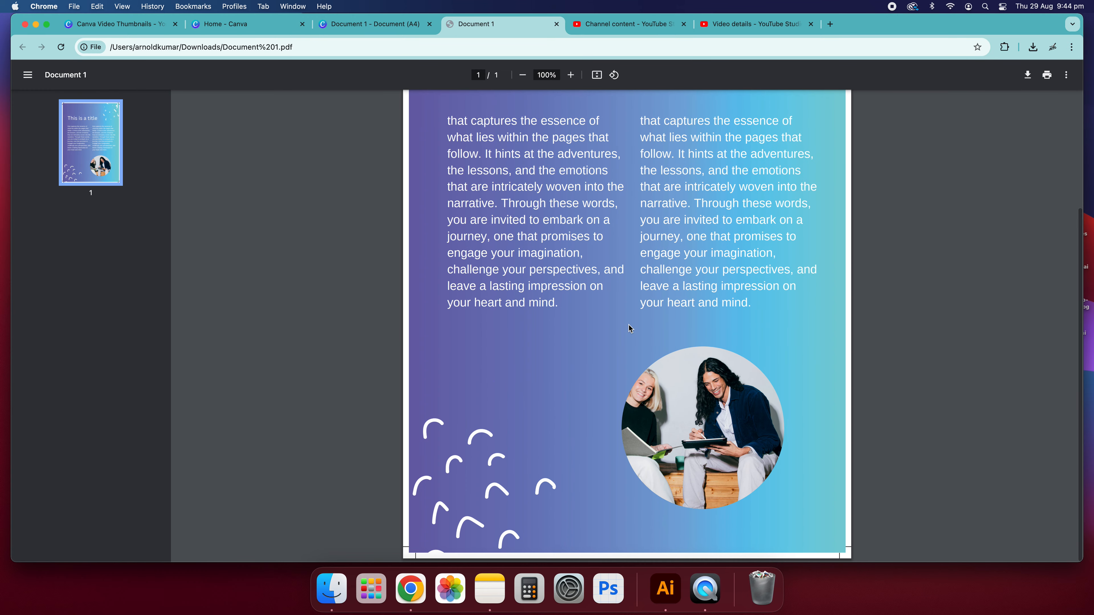
# Scroll back to the top of the downloaded PDF, then close its tab to return to the Canva design.
pyautogui.scroll(2, 694, 333)
pyautogui.scroll(3, 694, 333)
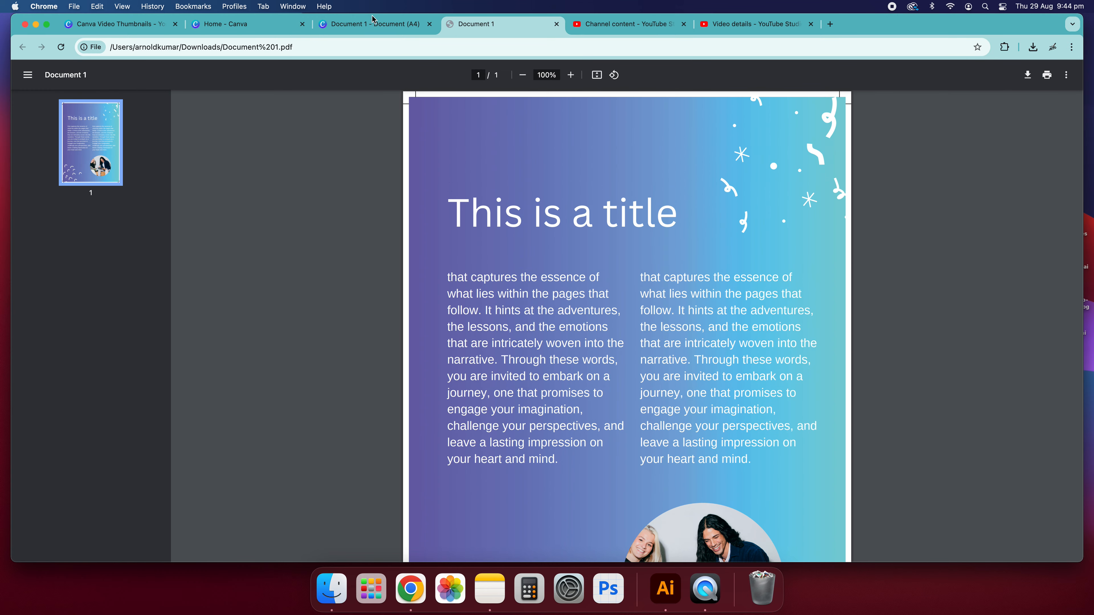
pyautogui.click(360, 28)
pyautogui.click(557, 25)
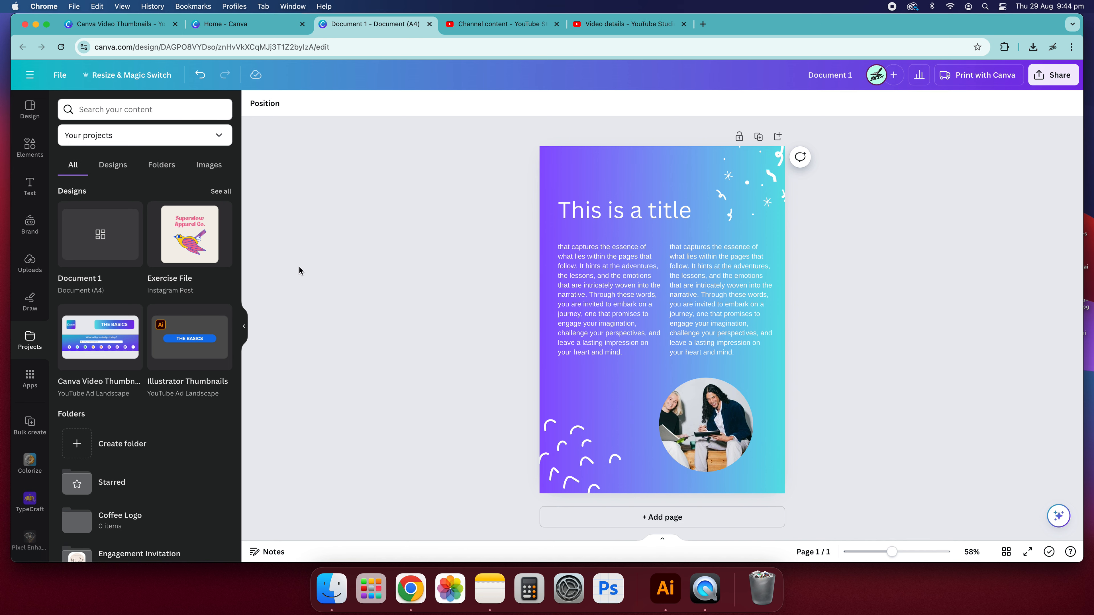
# Collapse the side panel, select the left body text box and open its font list, dismissing the file dialog.
pyautogui.click(244, 326)
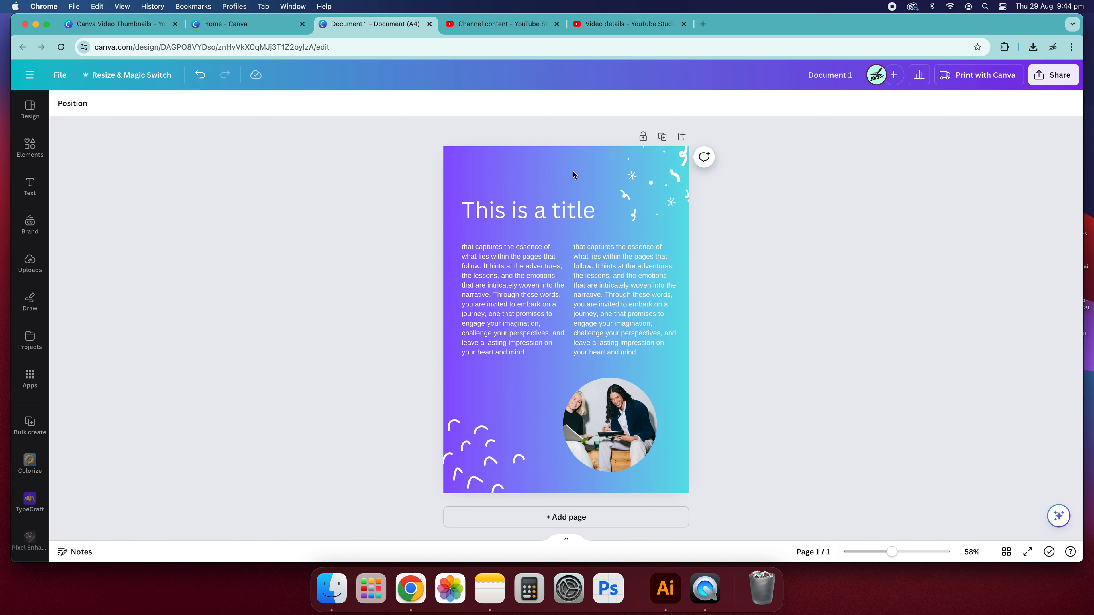
pyautogui.click(473, 294)
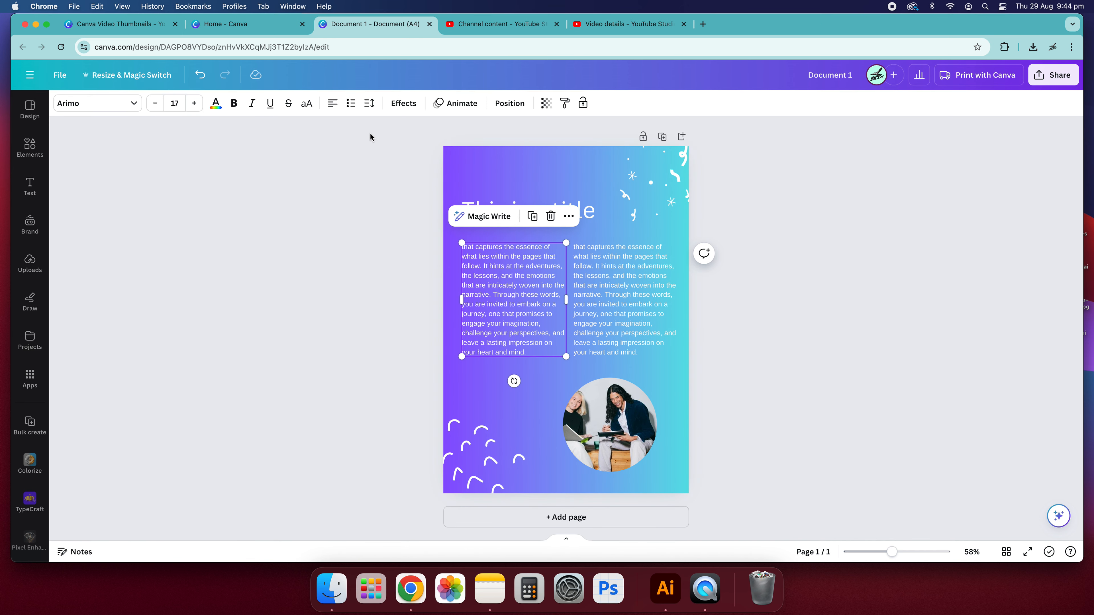
pyautogui.click(137, 106)
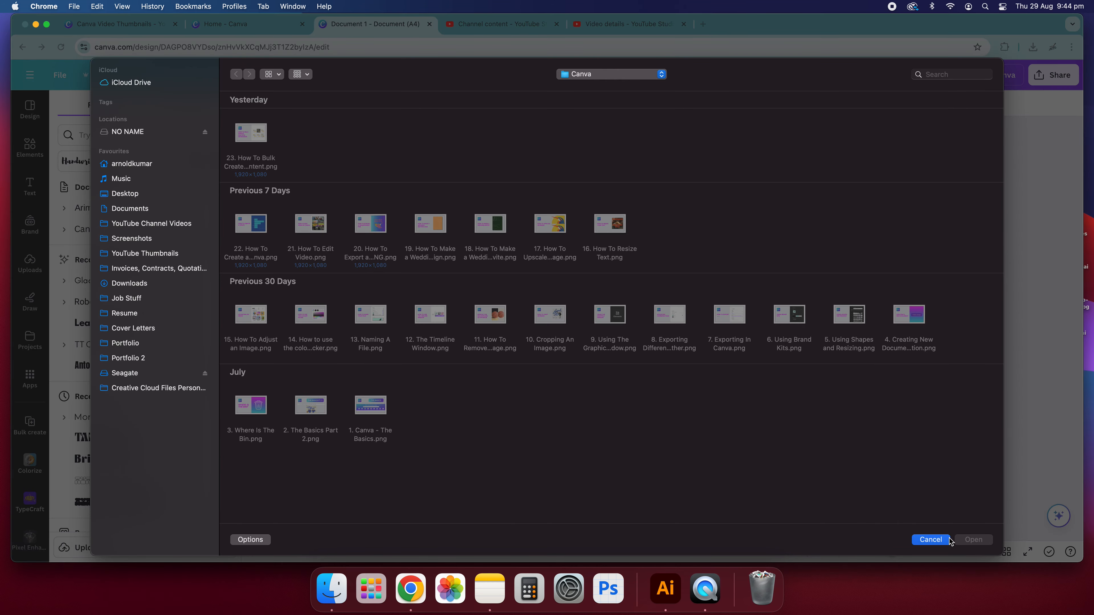
pyautogui.click(947, 539)
# Search the fonts for "hand drawn" and browse the results without applying one, then deselect the text.
pyautogui.scroll(-10, 152, 278)
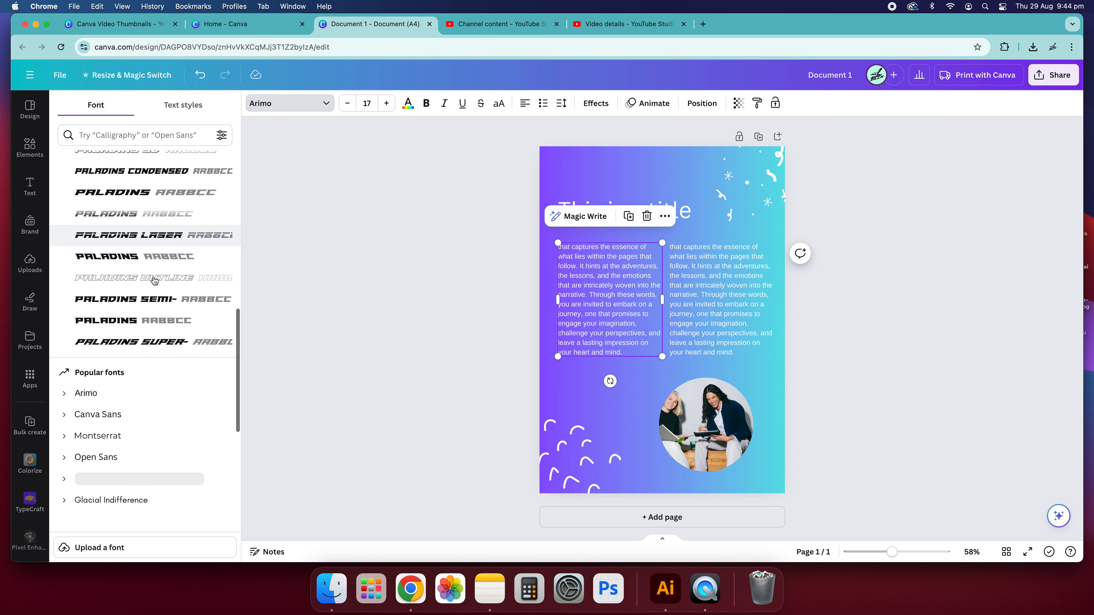
pyautogui.click(136, 136)
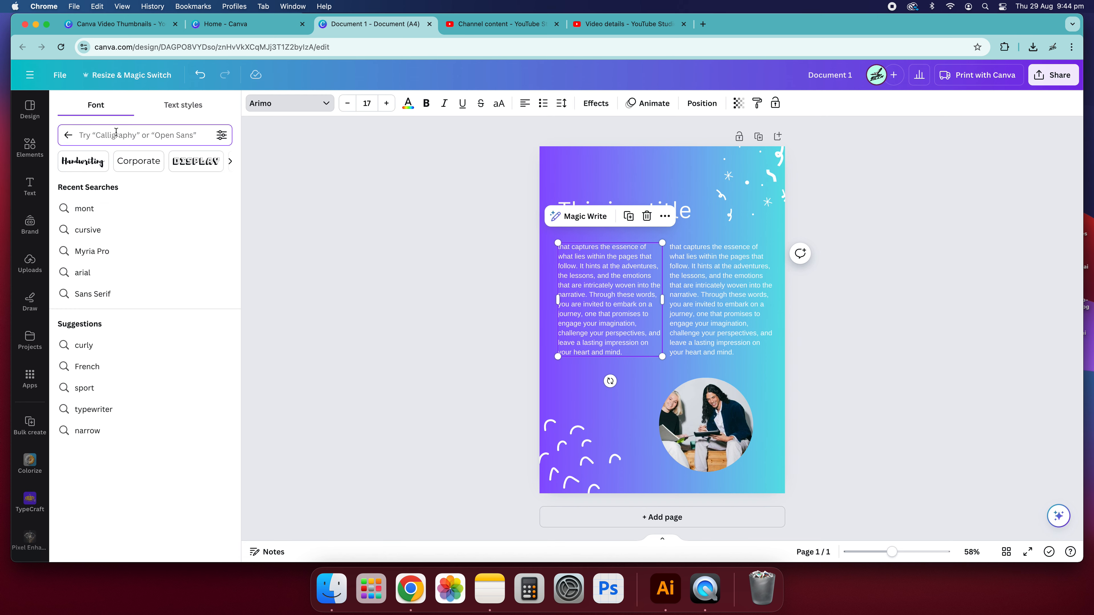
pyautogui.write('hand drawn')
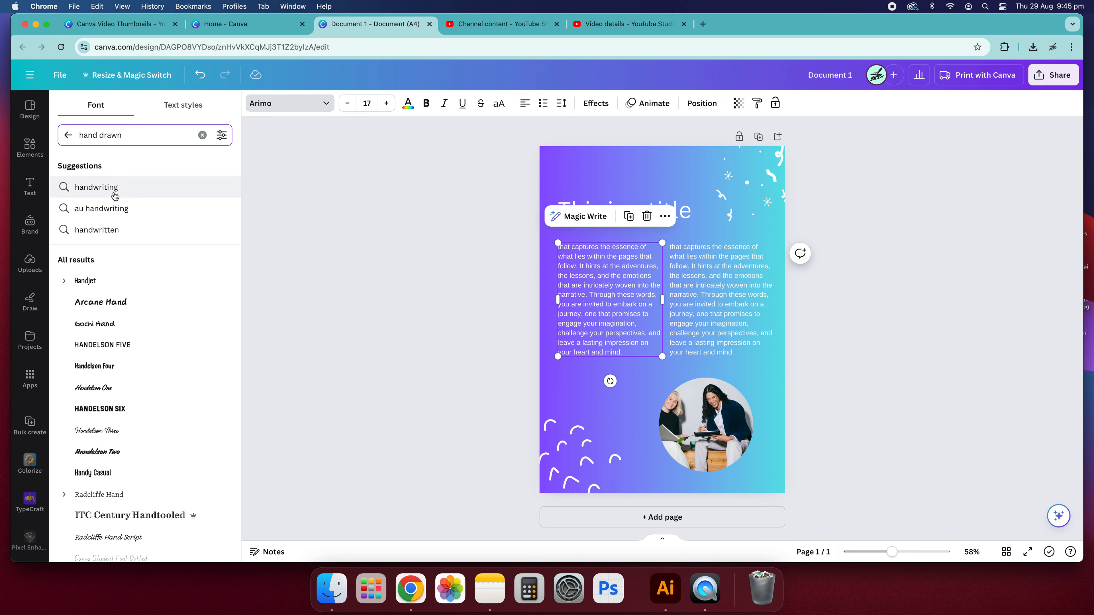
pyautogui.scroll(-5, 130, 340)
pyautogui.scroll(-10, 185, 360)
pyautogui.scroll(15, 176, 348)
pyautogui.click(832, 309)
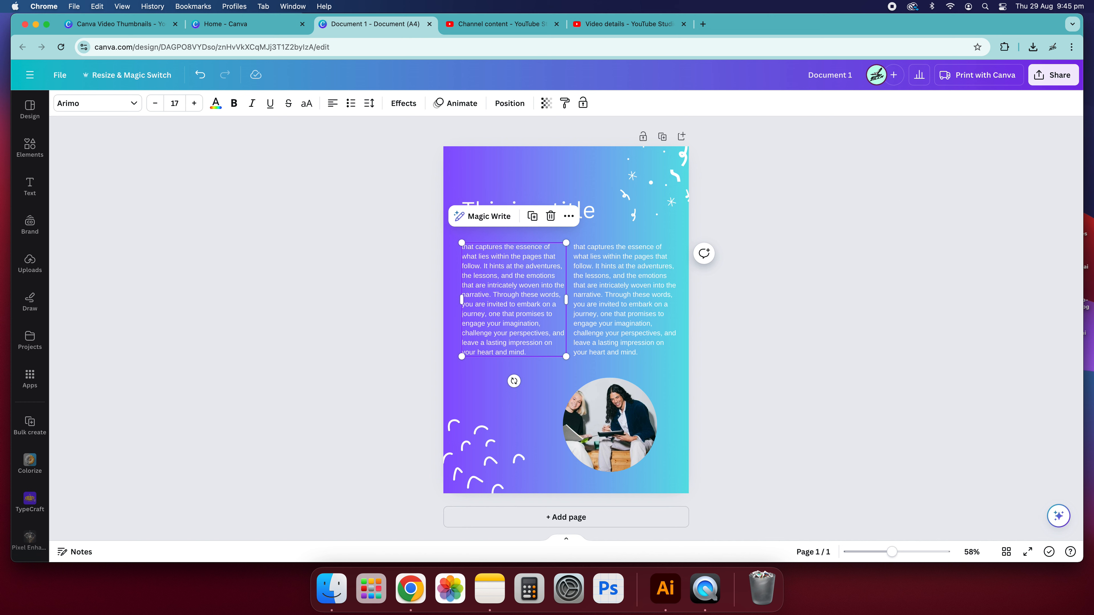
pyautogui.click(523, 198)
pyautogui.click(549, 177)
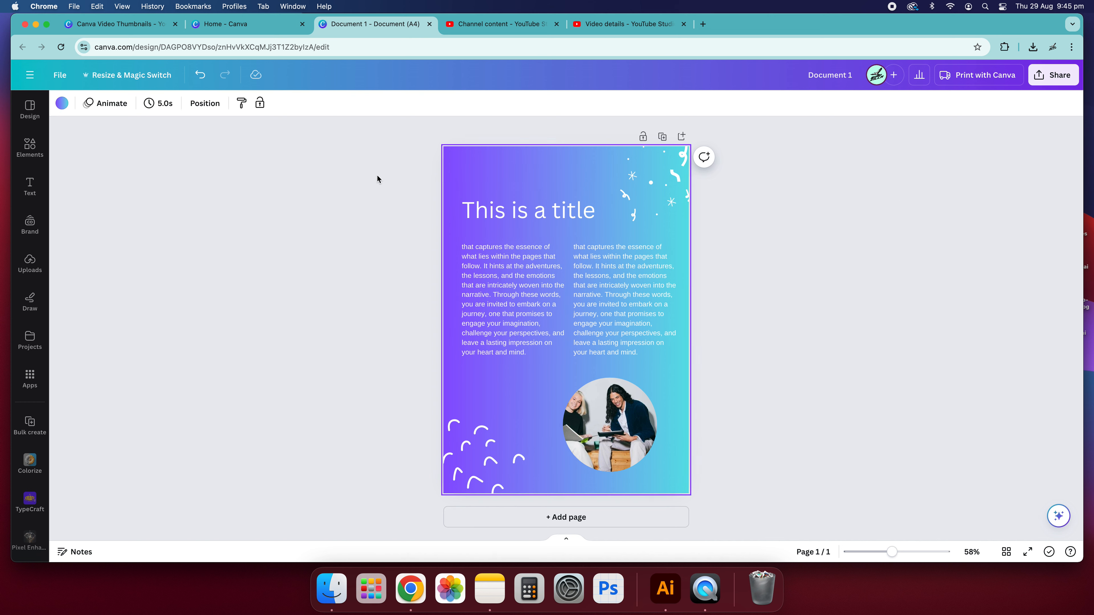